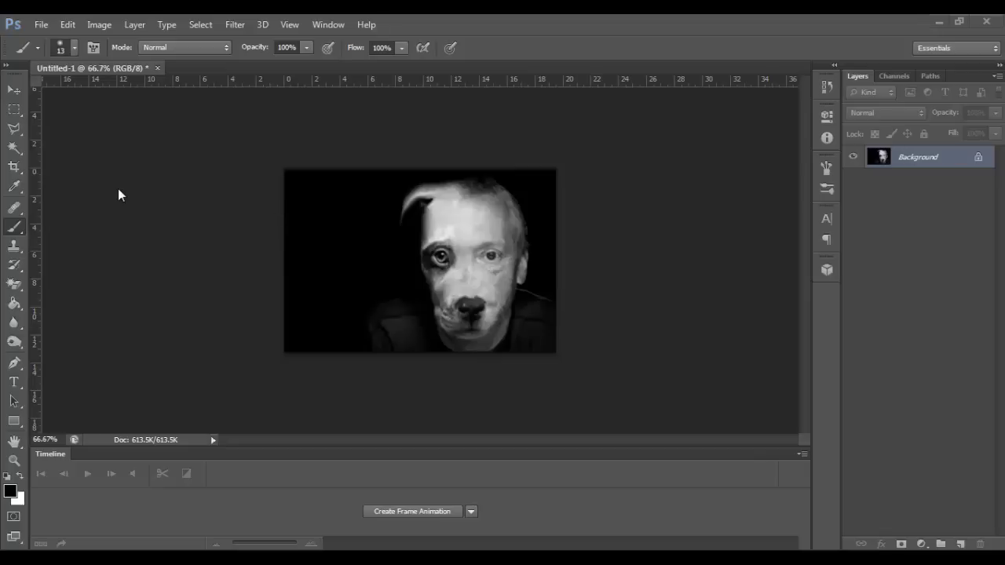
- Close the Untitled-1 document without saving its changes
{"action": "left_click", "coordinate": [157, 68]}
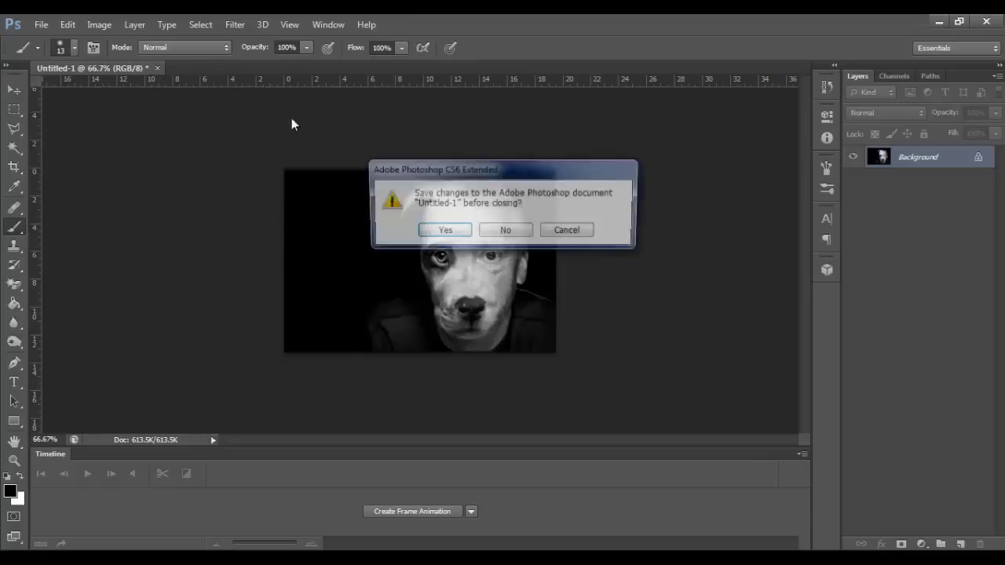
{"action": "left_click", "coordinate": [530, 230]}
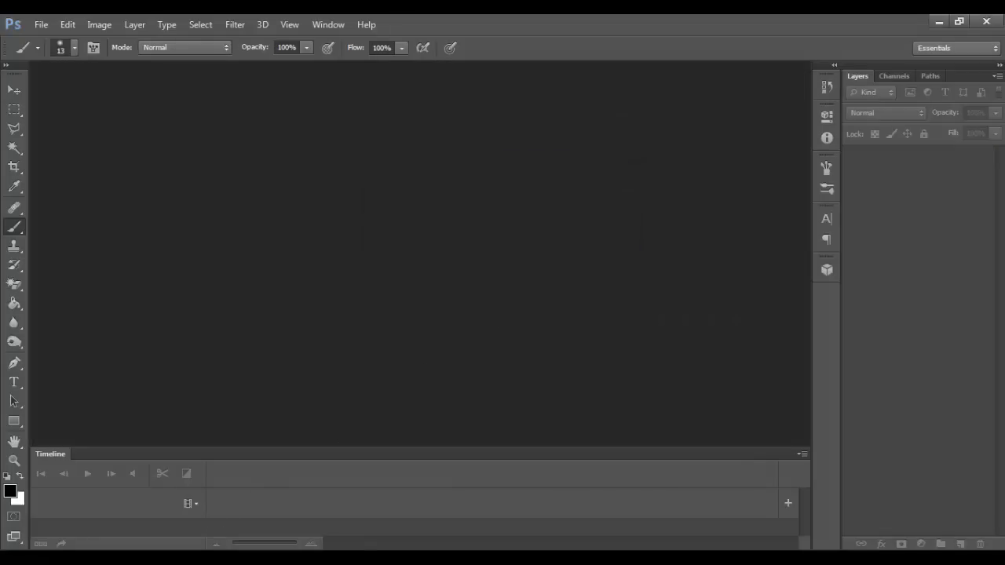
- Switch to the browser, look through the portrait photography image results, and view the chosen man's portrait
{"action": "key", "text": "alt+Tab"}
{"action": "scroll", "coordinate": [296, 406], "scroll_direction": "up", "scroll_amount": 2}
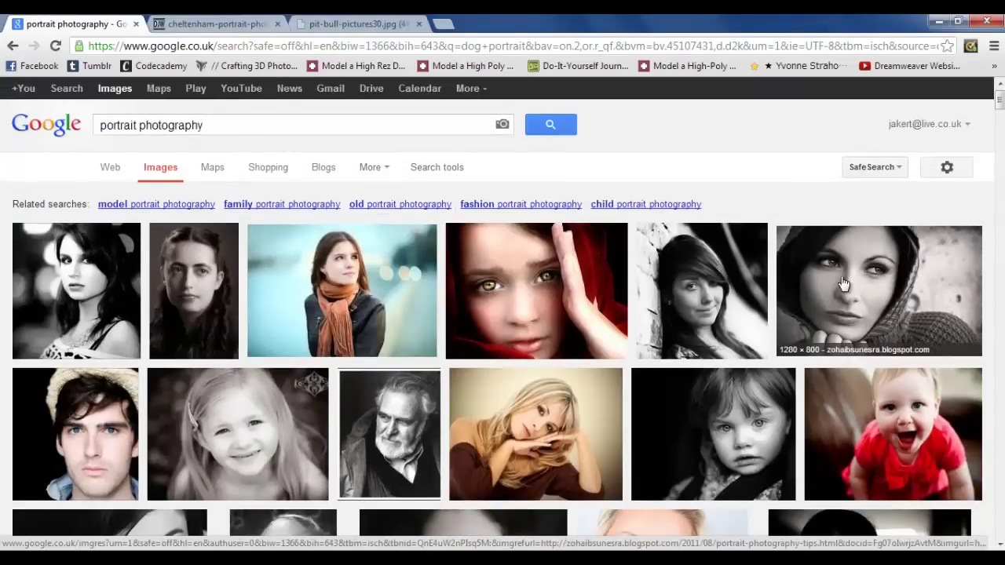
{"action": "scroll", "coordinate": [842, 284], "scroll_direction": "down", "scroll_amount": 6}
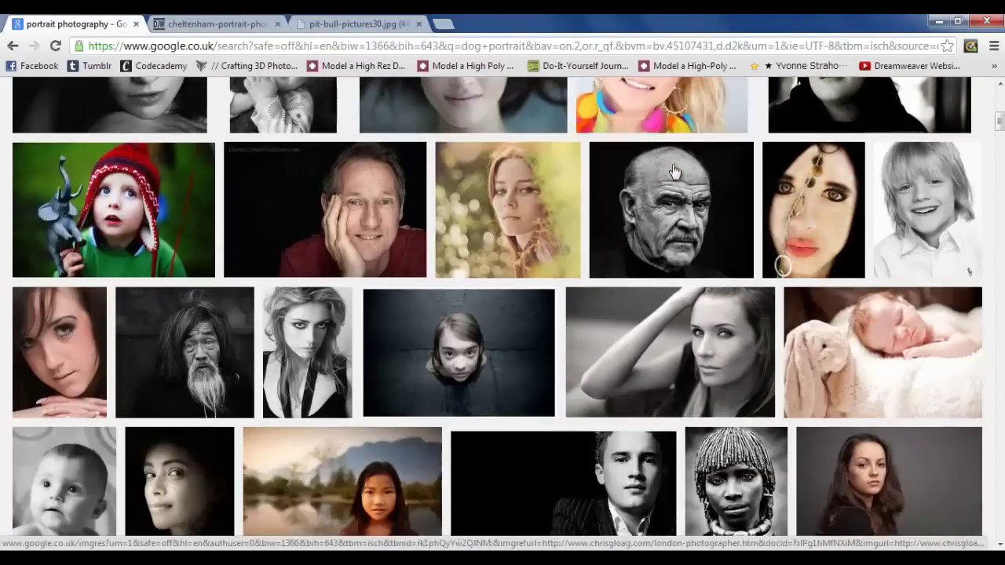
{"action": "scroll", "coordinate": [673, 172], "scroll_direction": "down", "scroll_amount": 8}
{"action": "scroll", "coordinate": [647, 217], "scroll_direction": "up", "scroll_amount": 3}
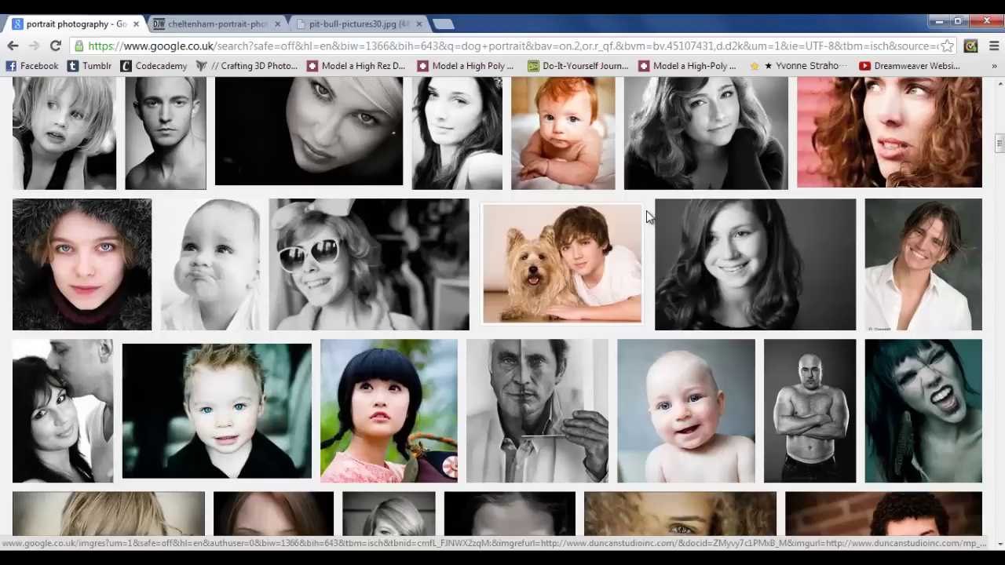
{"action": "scroll", "coordinate": [608, 259], "scroll_direction": "down", "scroll_amount": 5}
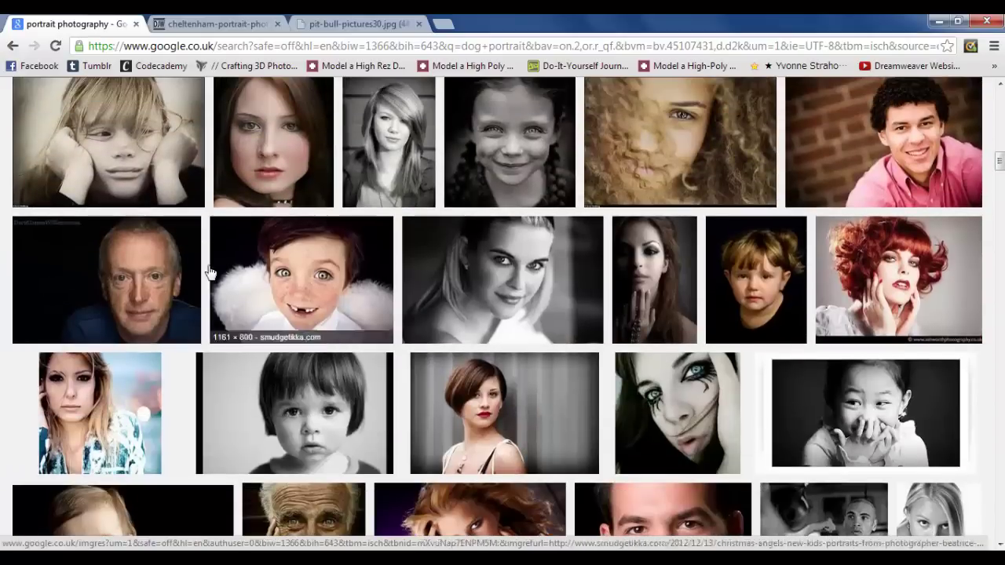
{"action": "left_click", "coordinate": [208, 22]}
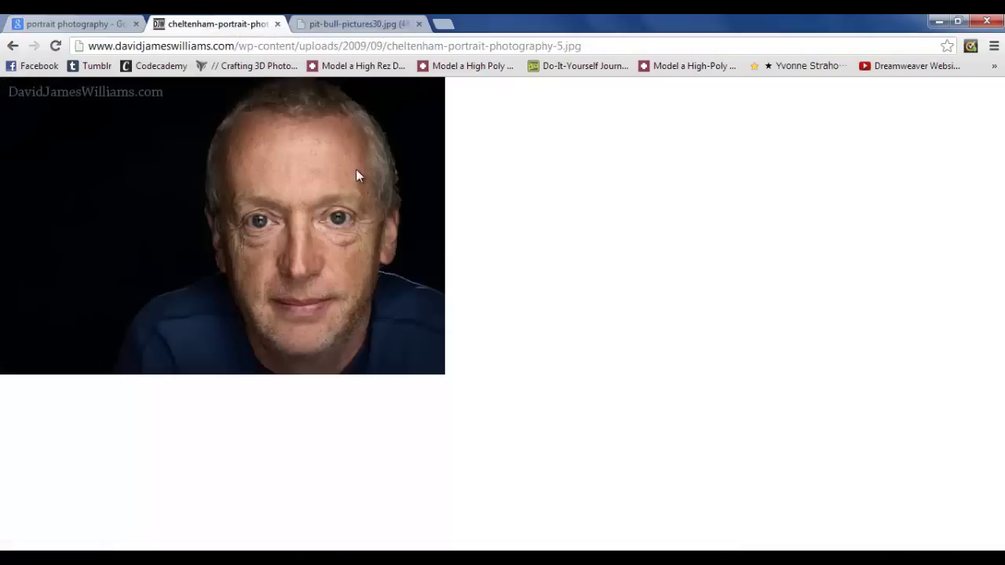
- Return to the image search and search for "animal portrait photography"
{"action": "left_click", "coordinate": [82, 24]}
{"action": "scroll", "coordinate": [336, 233], "scroll_direction": "up", "scroll_amount": 5}
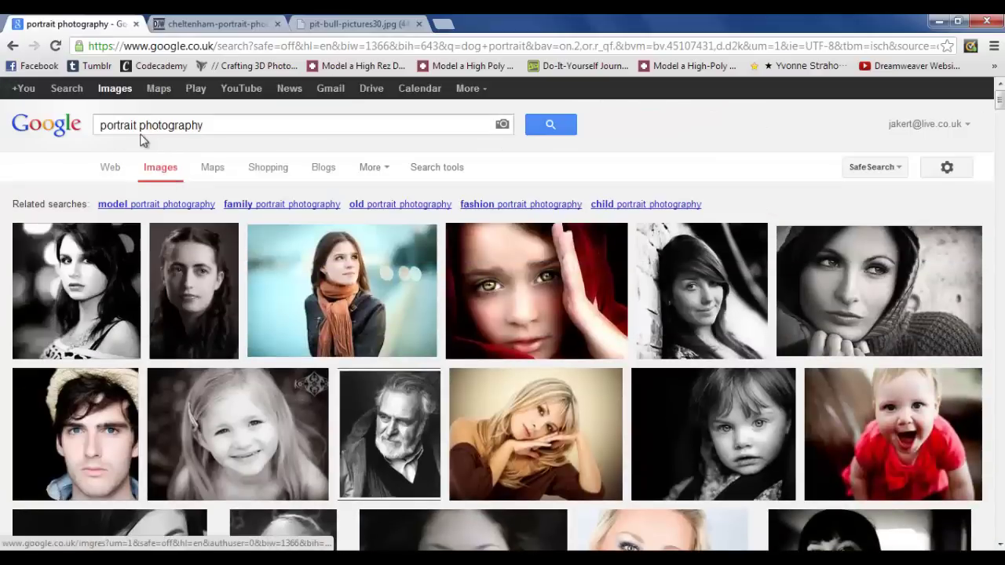
{"action": "left_click_drag", "start_coordinate": [138, 126], "coordinate": [88, 125]}
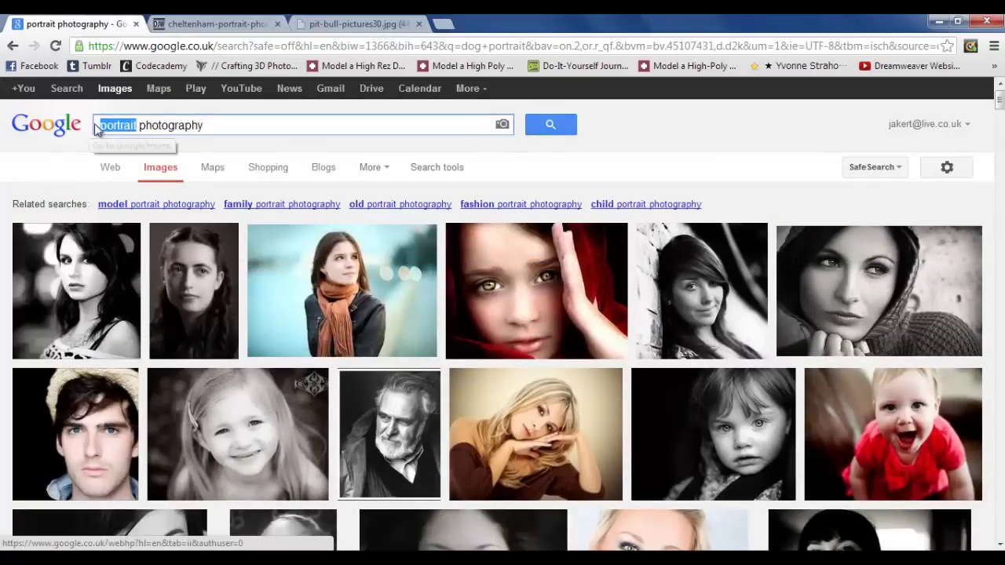
{"action": "left_click", "coordinate": [100, 126]}
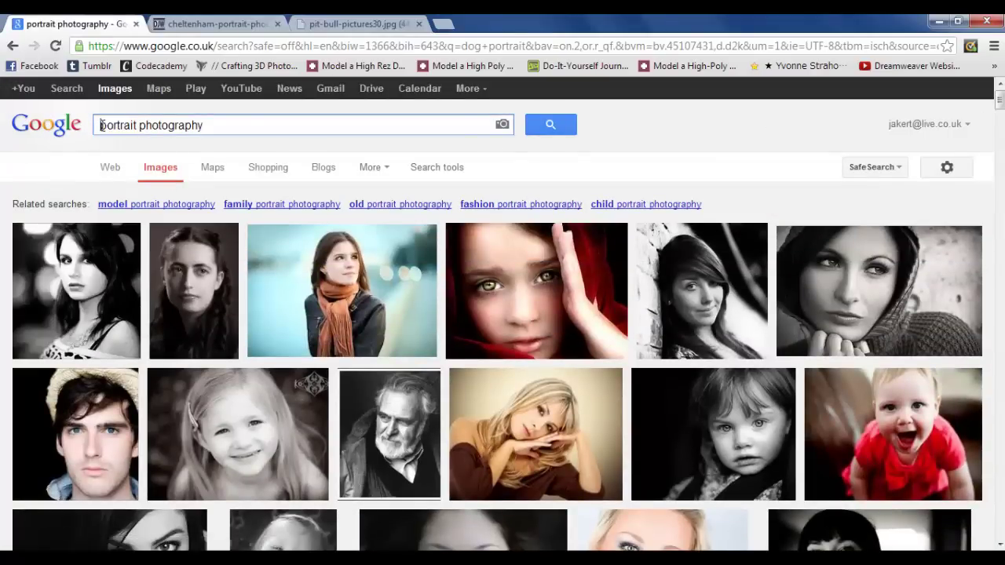
{"action": "type", "text": "animal"}
{"action": "key", "text": "Return"}
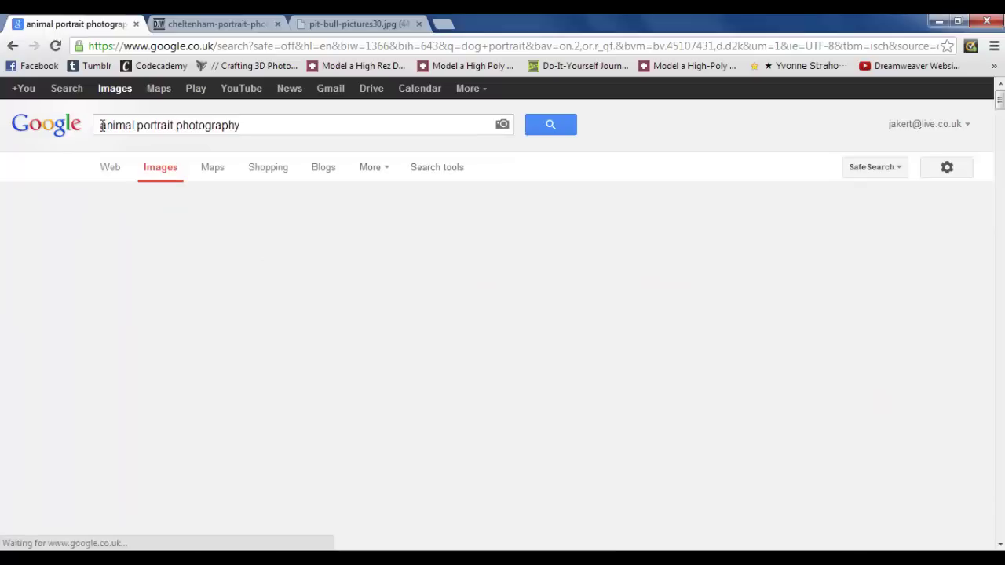
- Look through the animal portrait results for a front-facing dog and view pit-bull-pictures30.jpg
{"action": "scroll", "coordinate": [540, 237], "scroll_direction": "down", "scroll_amount": 1}
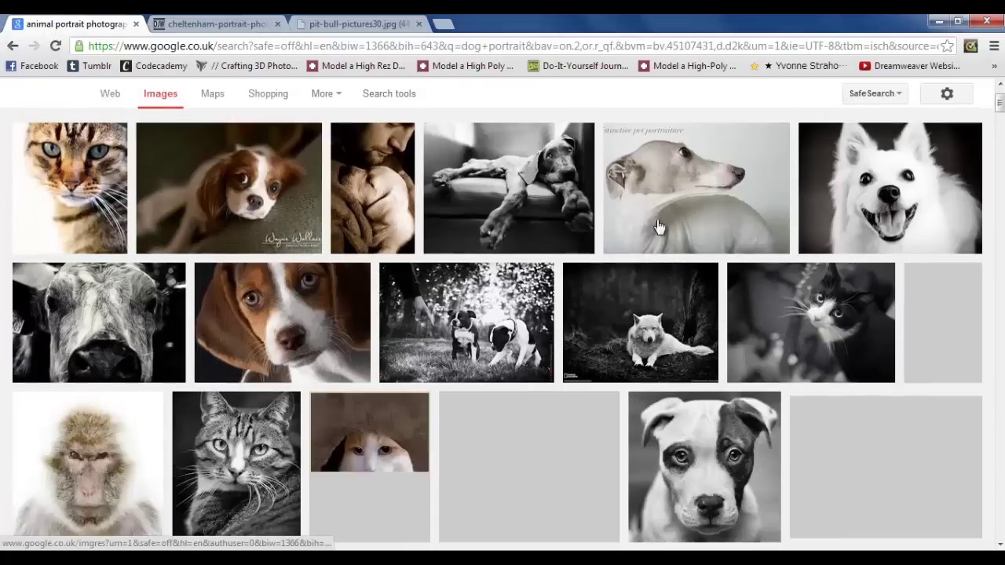
{"action": "scroll", "coordinate": [545, 341], "scroll_direction": "down", "scroll_amount": 1}
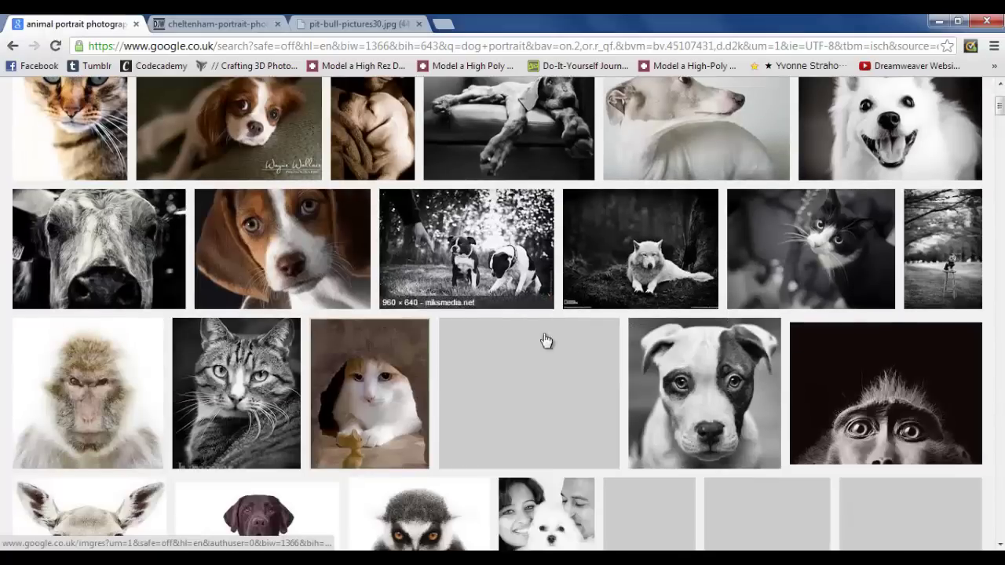
{"action": "left_click", "coordinate": [728, 374]}
{"action": "left_click", "coordinate": [353, 24]}
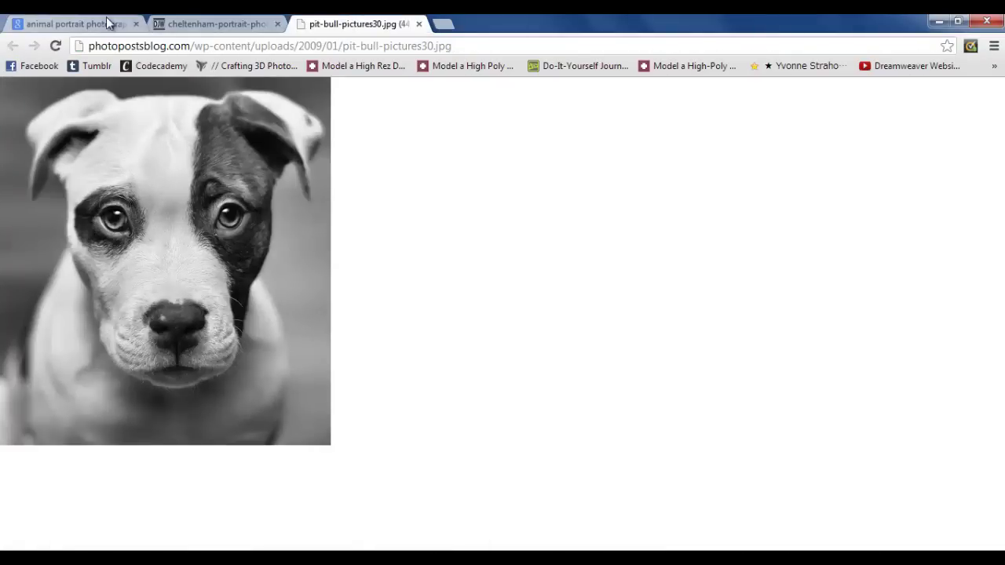
- Close the image search results page and copy the man's portrait image to the clipboard
{"action": "left_click", "coordinate": [108, 24]}
{"action": "left_click", "coordinate": [135, 24]}
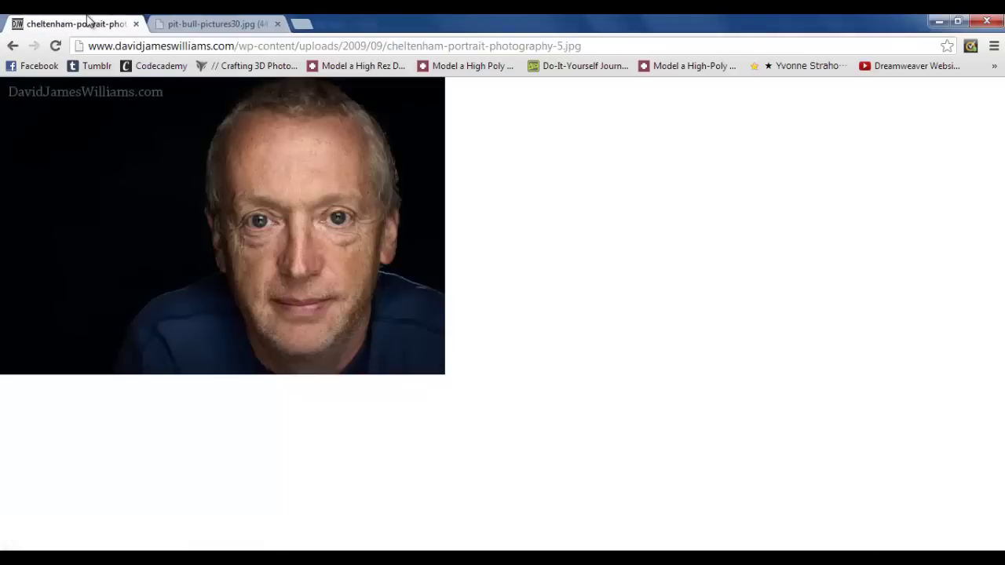
{"action": "right_click", "coordinate": [337, 165]}
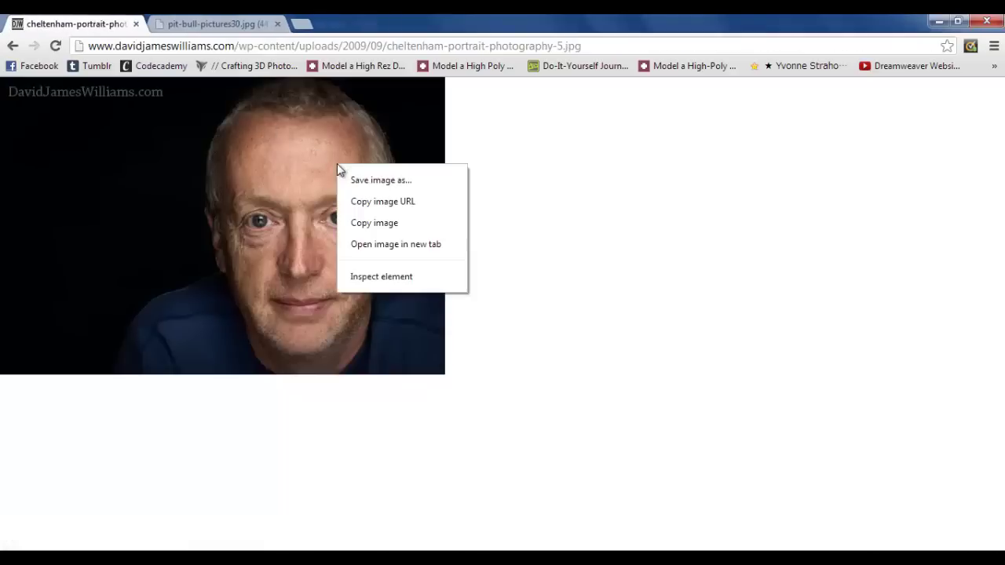
{"action": "left_click", "coordinate": [386, 224]}
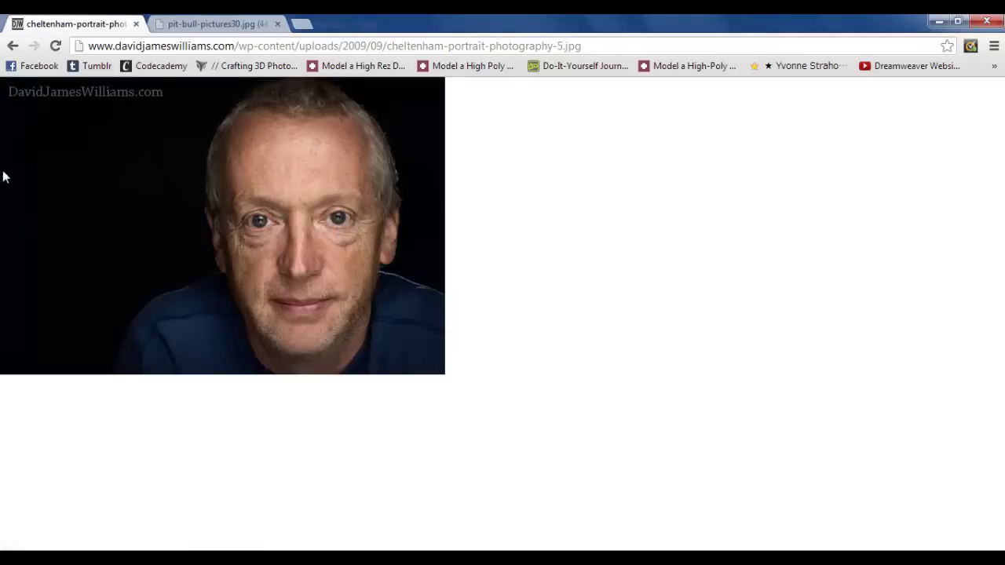
- Switch to Photoshop and create a new 604 × 404 pixel RGB document with a resolution of 300 pixels/inch
{"action": "key", "text": "alt+Tab"}
{"action": "left_click", "coordinate": [39, 21]}
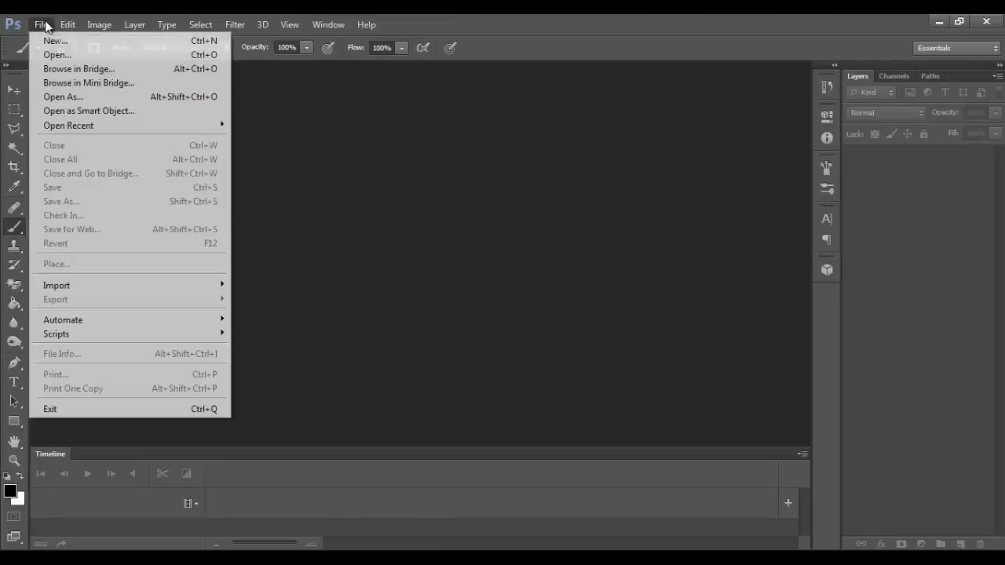
{"action": "left_click", "coordinate": [49, 39]}
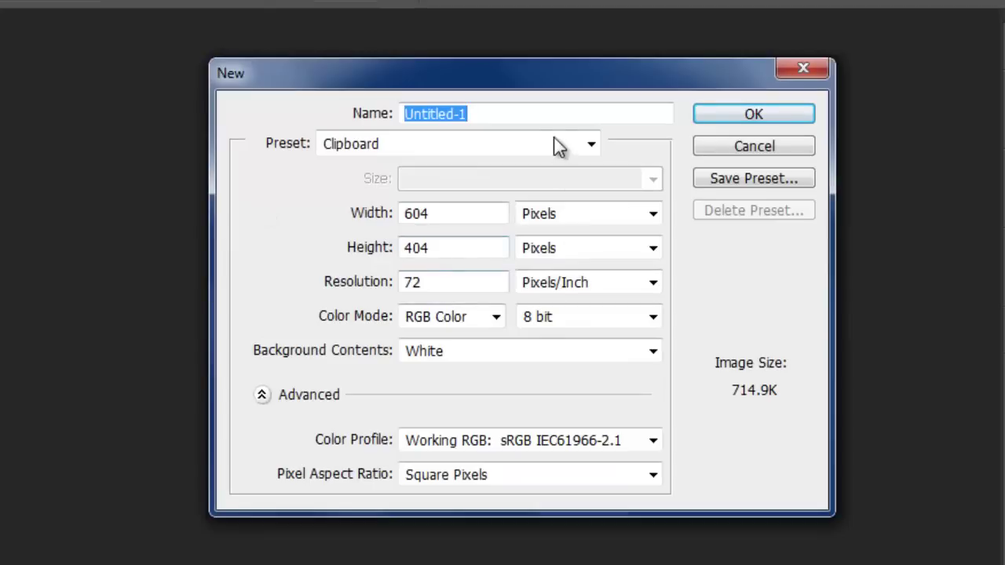
{"action": "double_click", "coordinate": [447, 283]}
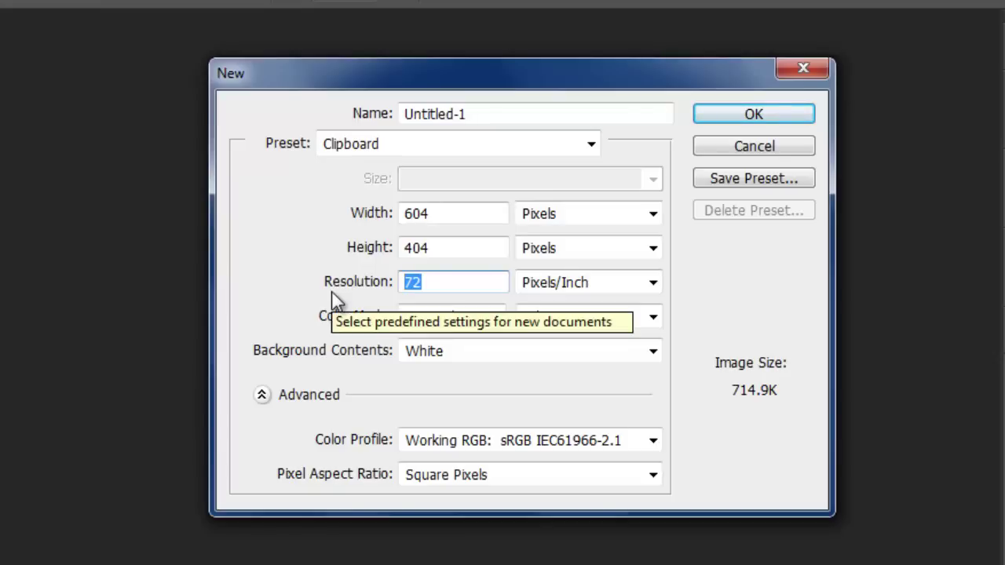
{"action": "type", "text": "300"}
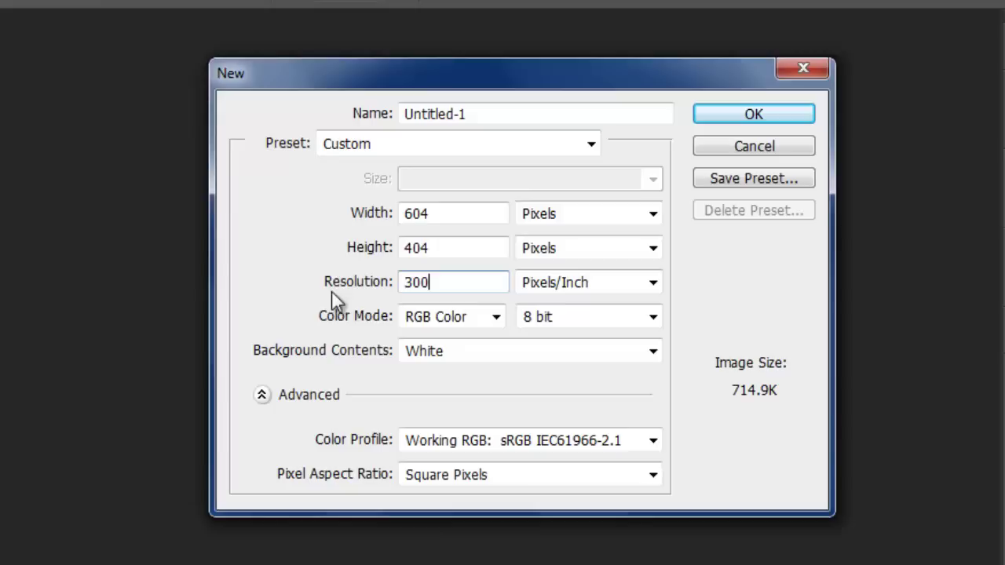
{"action": "left_click", "coordinate": [605, 283]}
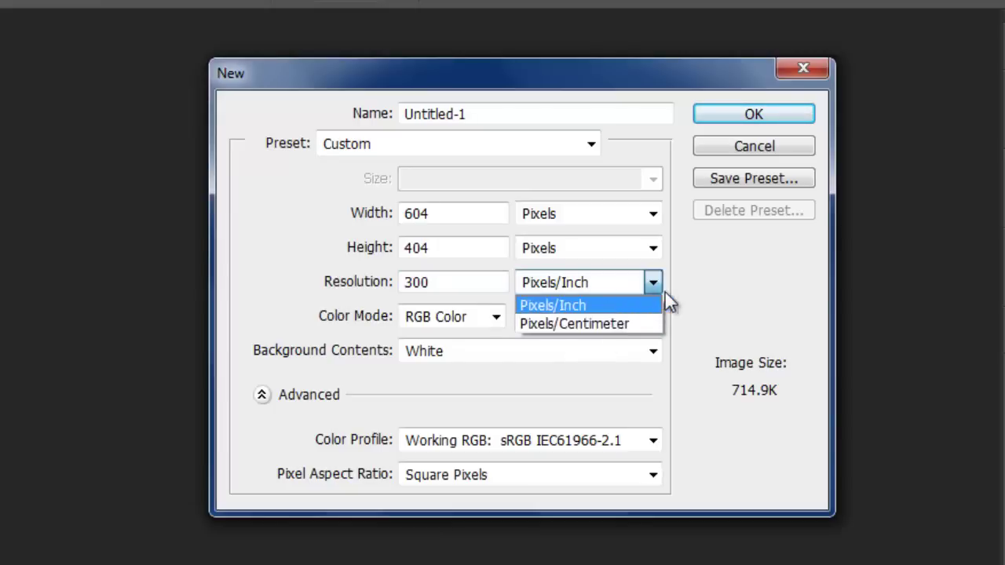
{"action": "left_click", "coordinate": [726, 288]}
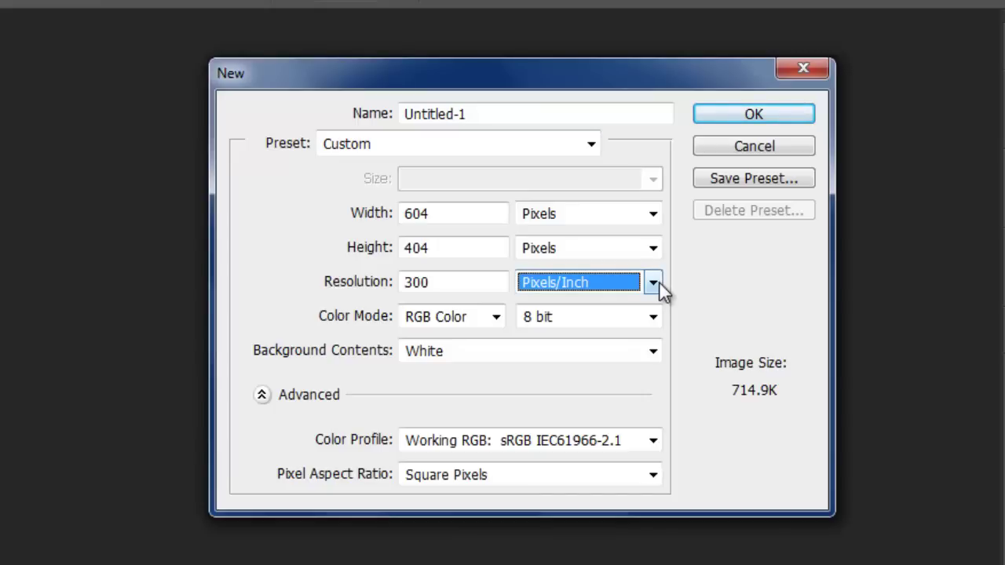
{"action": "left_click", "coordinate": [722, 116]}
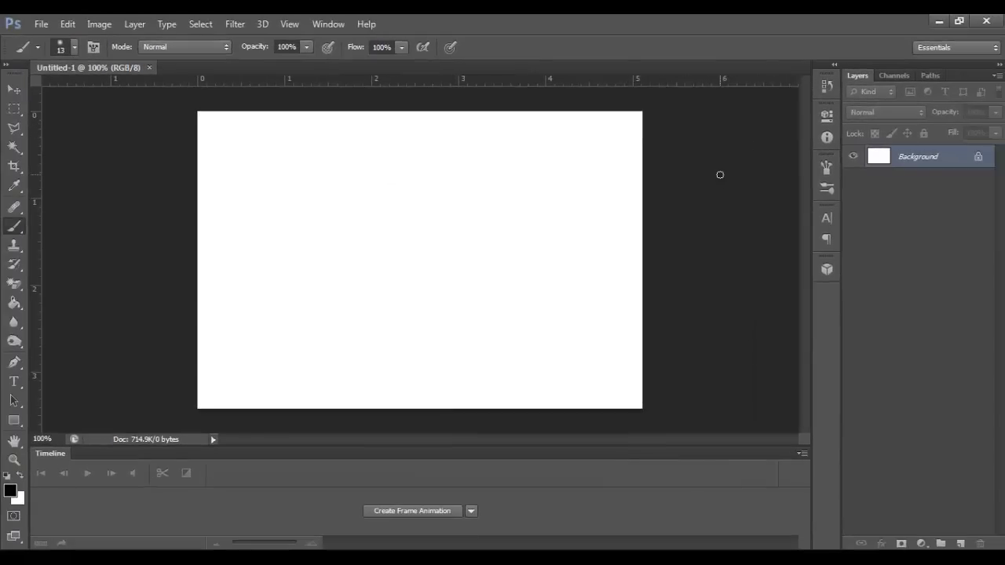
- Paste the copied man's portrait into the new document as its own layer
{"action": "left_click_drag", "start_coordinate": [719, 173], "coordinate": [720, 174]}
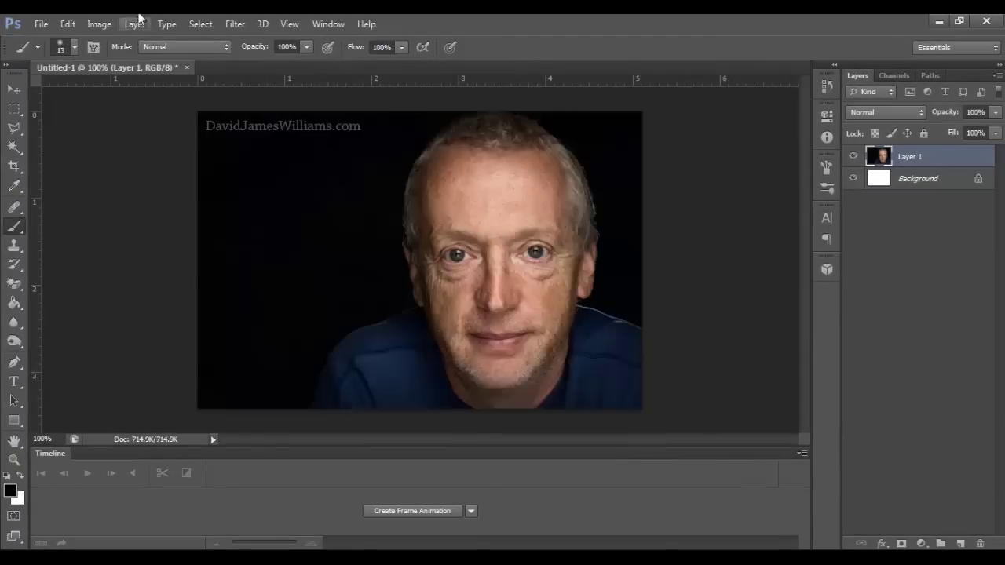
{"action": "left_click", "coordinate": [67, 23]}
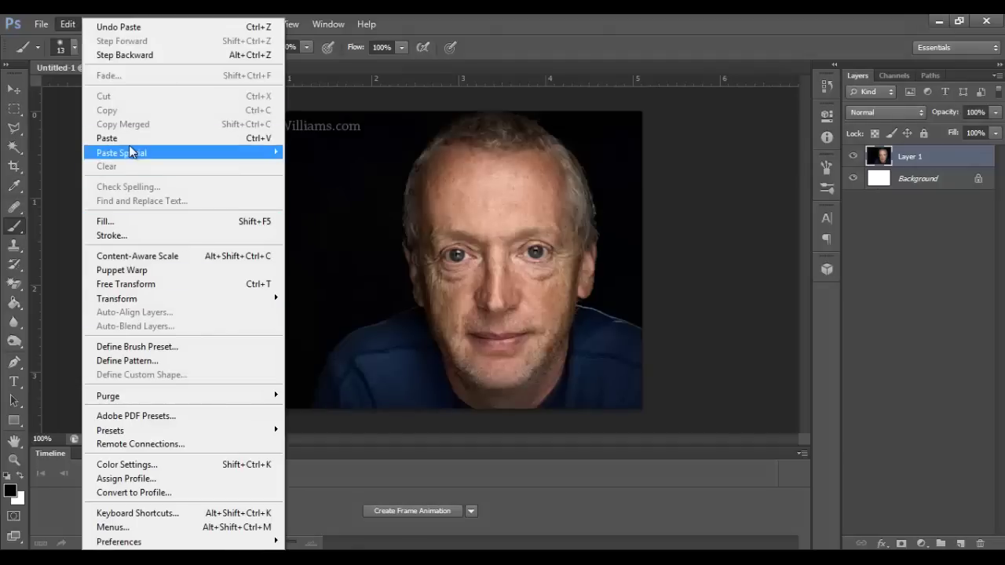
{"action": "left_click", "coordinate": [595, 16]}
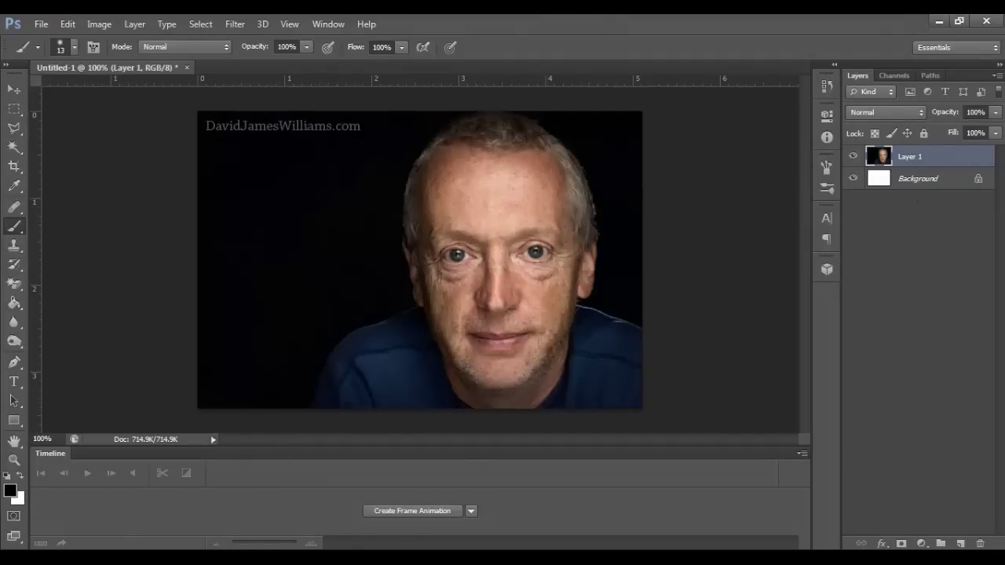
- Copy the pit bull picture from the browser and paste it into the Photoshop document above the portrait
{"action": "key", "text": "alt+Tab"}
{"action": "left_click", "coordinate": [240, 22]}
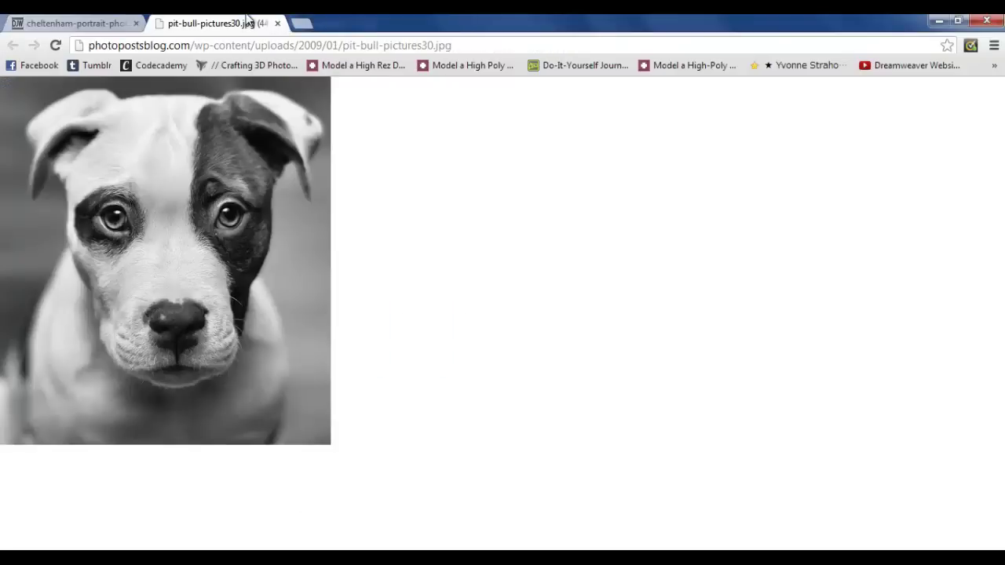
{"action": "right_click", "coordinate": [205, 189]}
{"action": "left_click", "coordinate": [264, 247]}
{"action": "key", "text": "alt+Tab"}
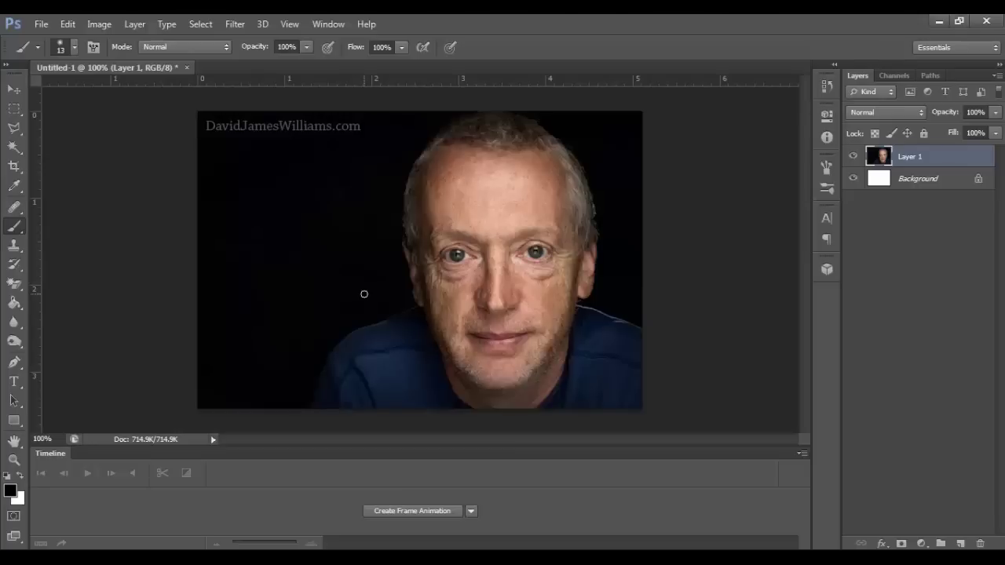
{"action": "key", "text": "ctrl+v"}
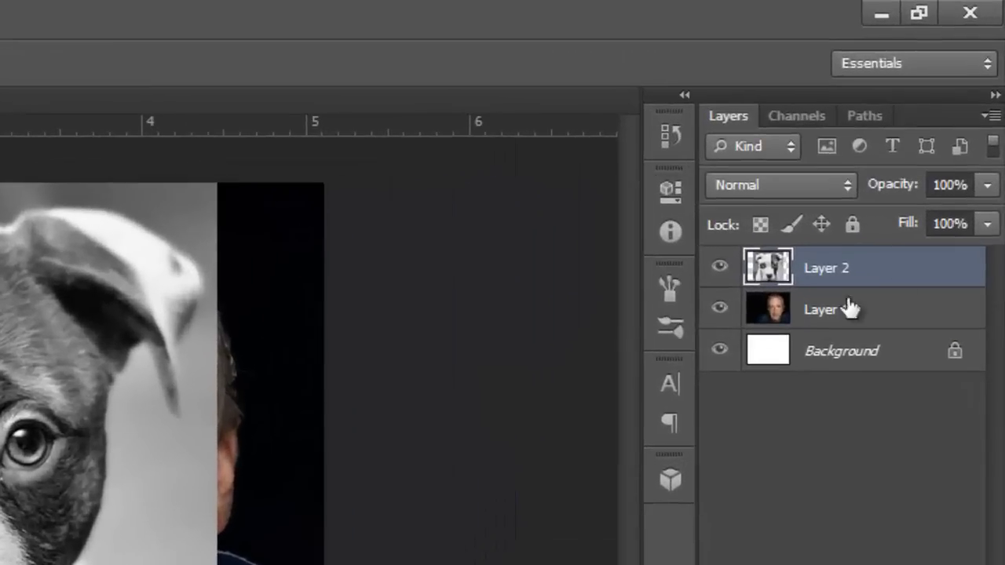
- Hide the dog layer and make the man's portrait layer active
{"action": "left_click", "coordinate": [720, 269]}
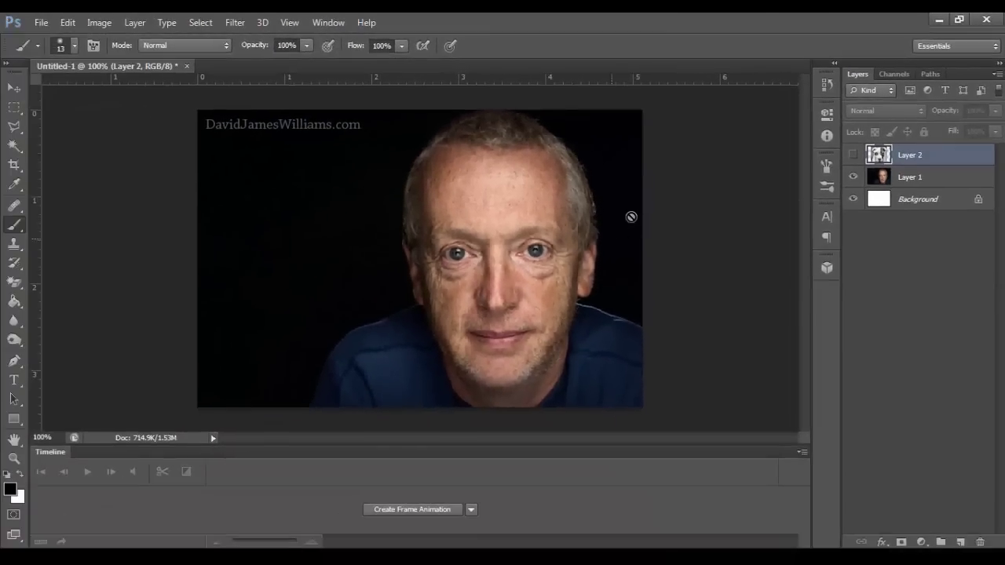
{"action": "left_click", "coordinate": [954, 187]}
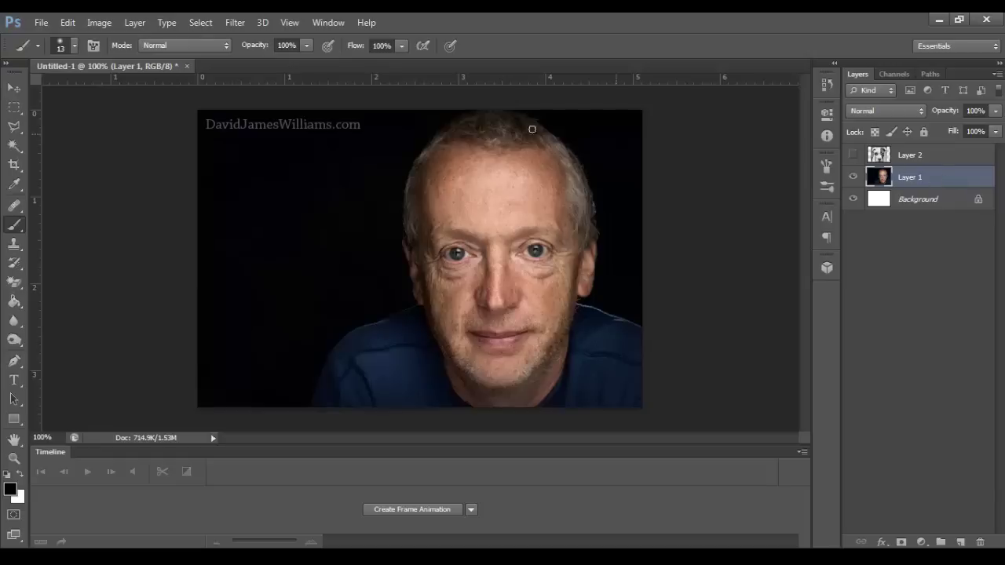
- Paint over the website watermark on the man's portrait with a soft 44 px black brush
{"action": "left_click", "coordinate": [17, 246]}
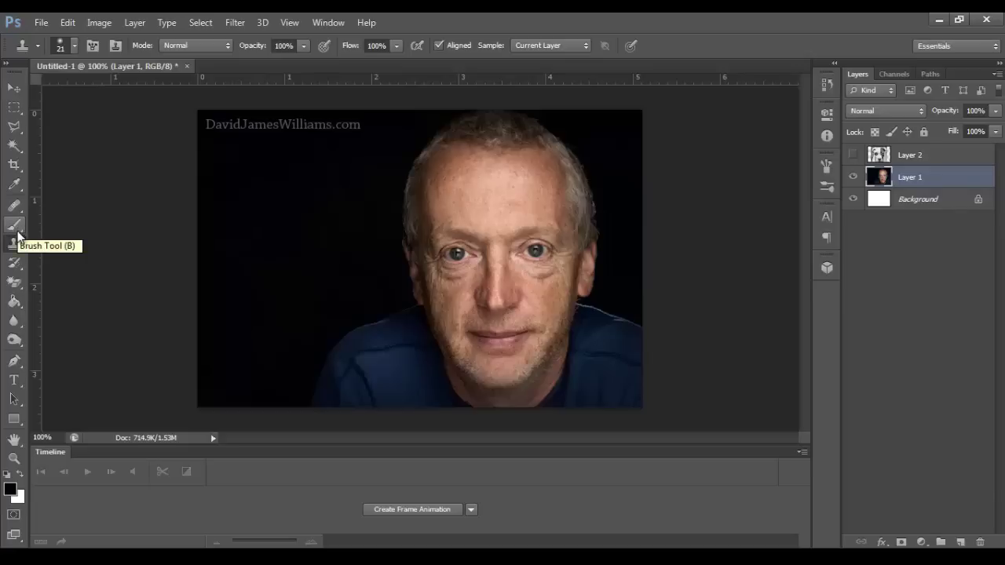
{"action": "left_click", "coordinate": [17, 228]}
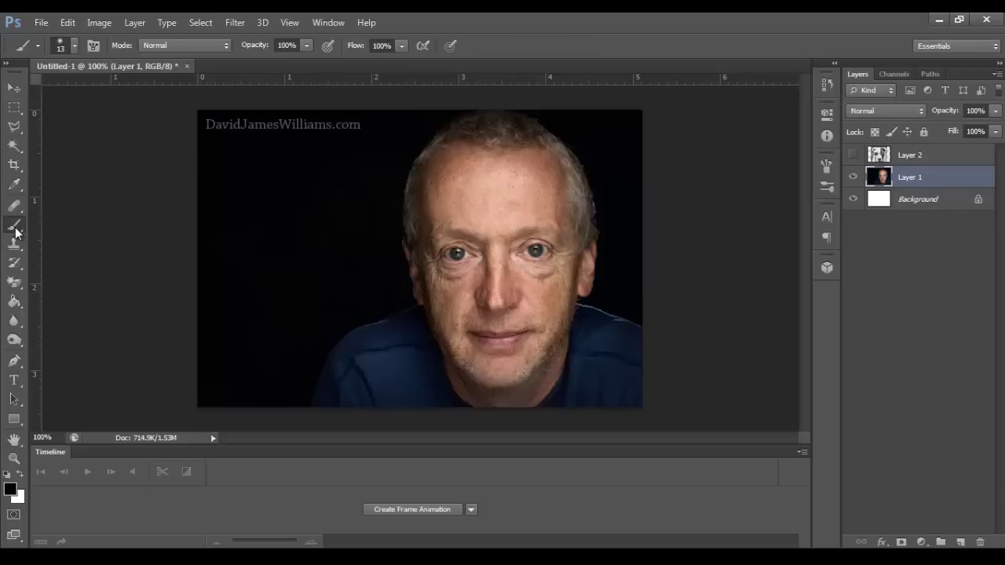
{"action": "left_click", "coordinate": [827, 166]}
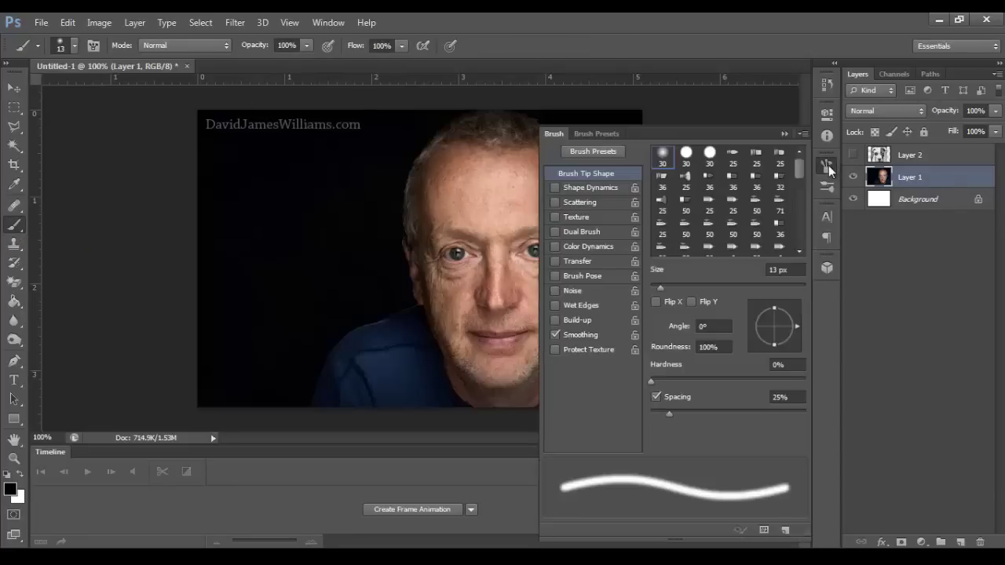
{"action": "left_click_drag", "start_coordinate": [661, 289], "coordinate": [683, 289]}
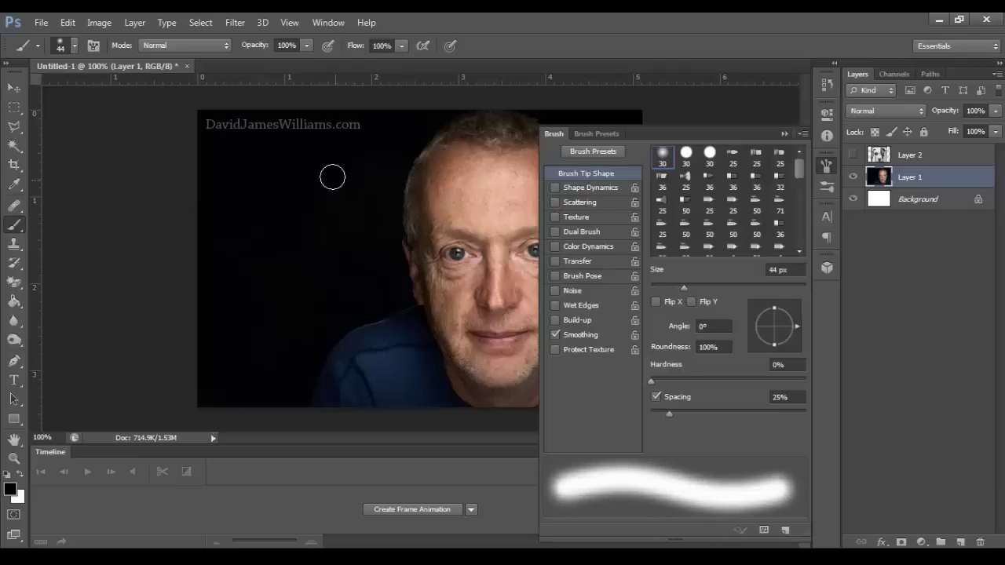
{"action": "left_click", "coordinate": [826, 165]}
{"action": "left_click", "coordinate": [11, 492]}
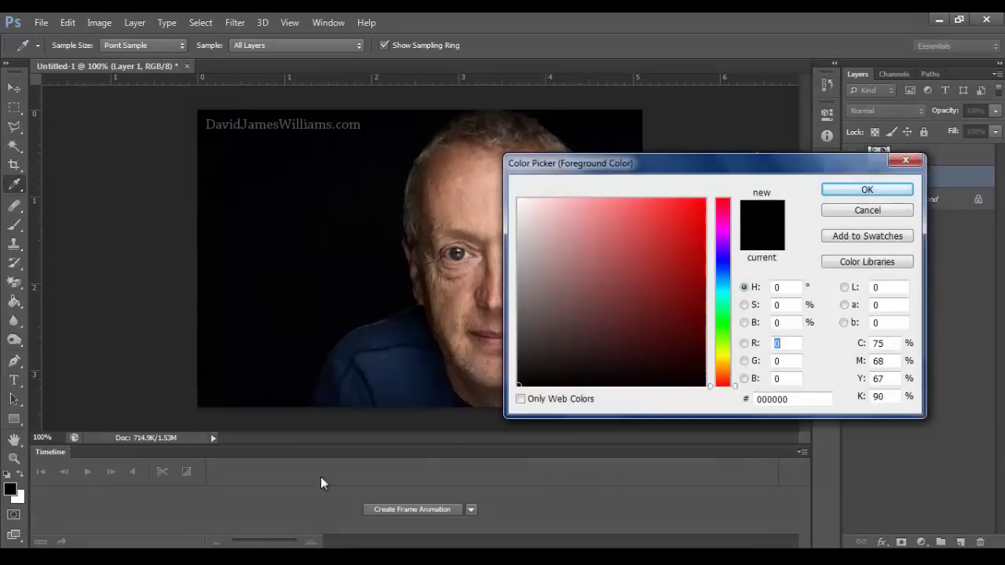
{"action": "left_click", "coordinate": [864, 189]}
{"action": "left_click_drag", "start_coordinate": [377, 129], "coordinate": [206, 125]}
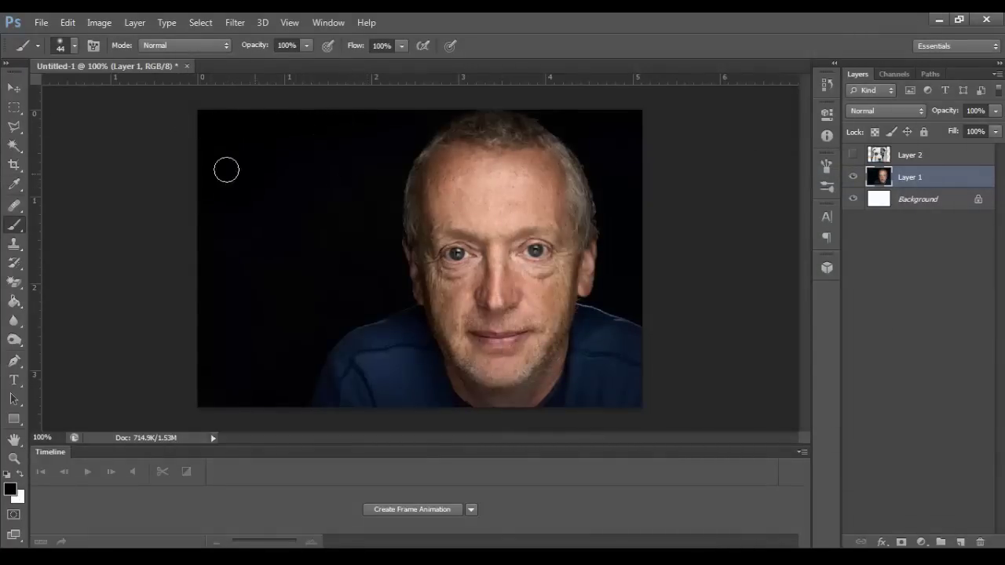
- Desaturate the man's portrait layer to turn it black and white
{"action": "left_click", "coordinate": [16, 91]}
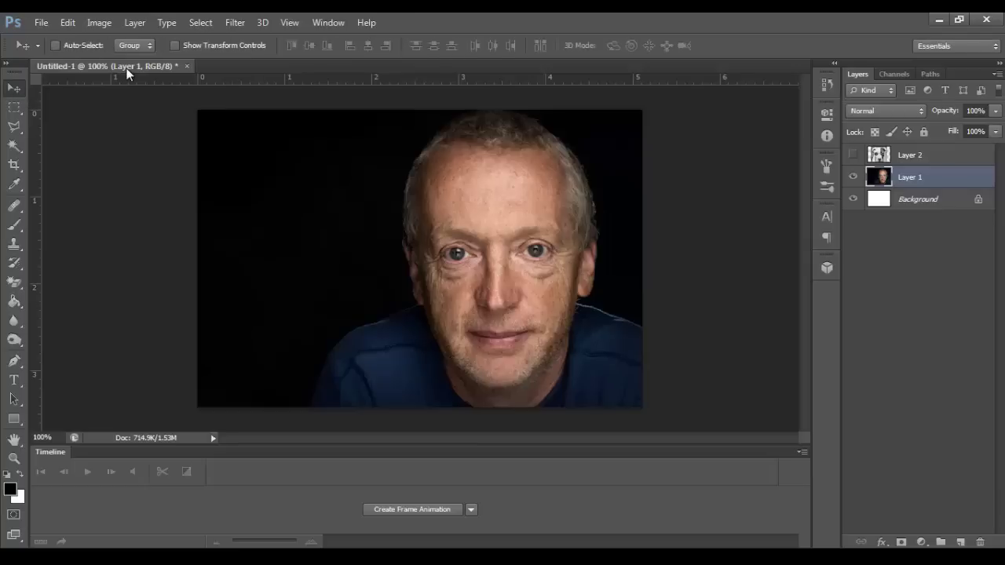
{"action": "left_click", "coordinate": [95, 21]}
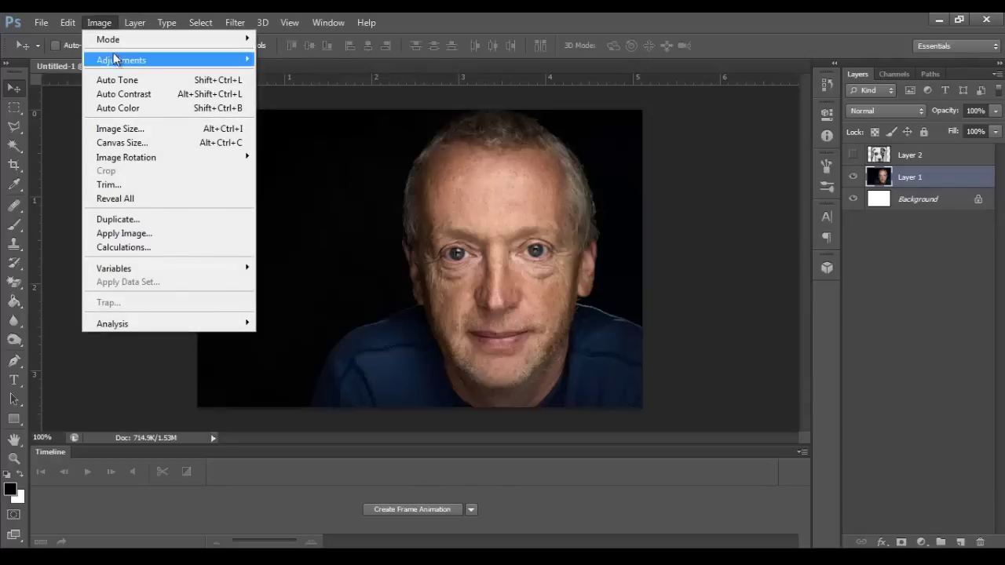
{"action": "mouse_move", "coordinate": [102, 60]}
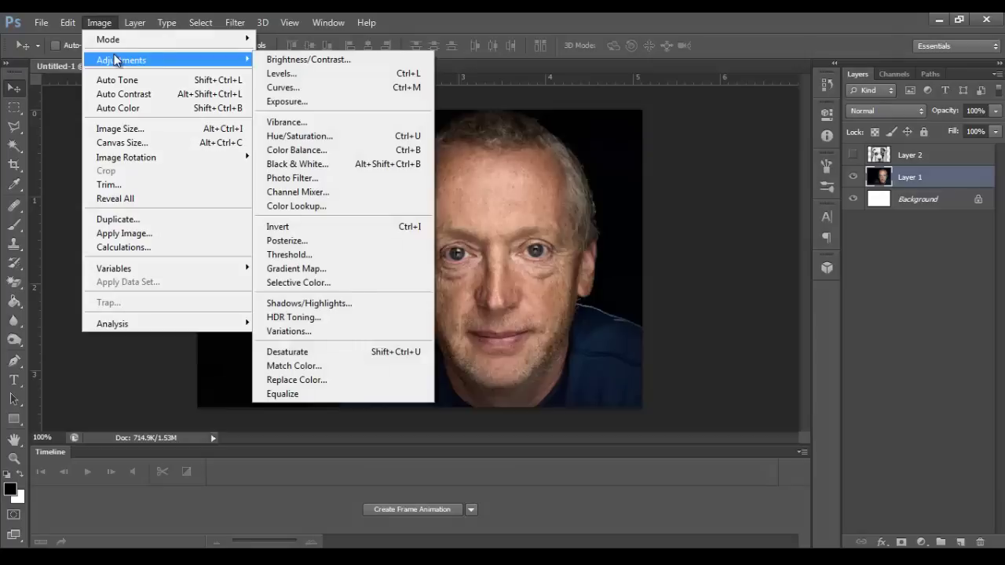
{"action": "left_click", "coordinate": [335, 352]}
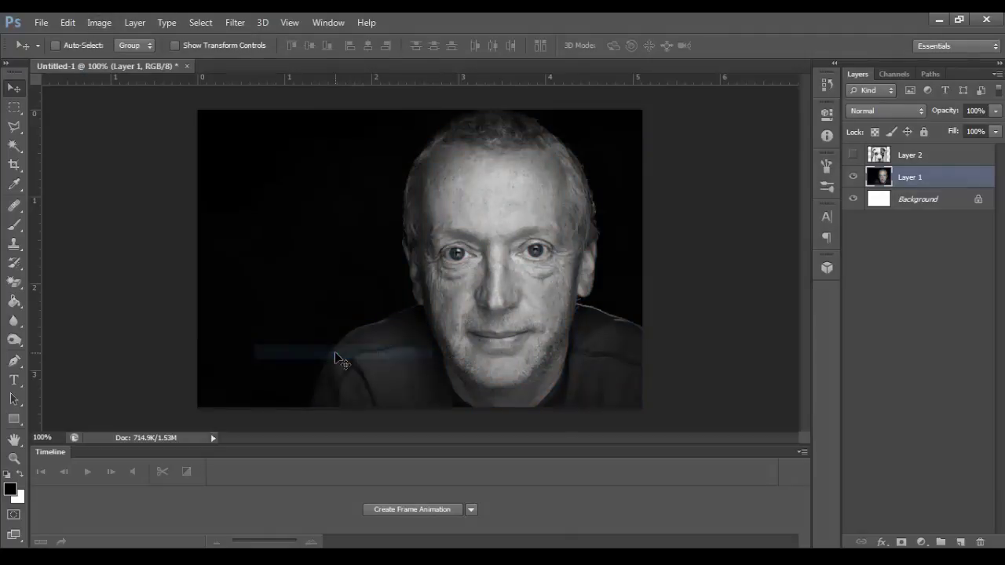
- Show the dog layer and scale it proportionally to 83% with Free Transform
{"action": "left_click", "coordinate": [853, 156]}
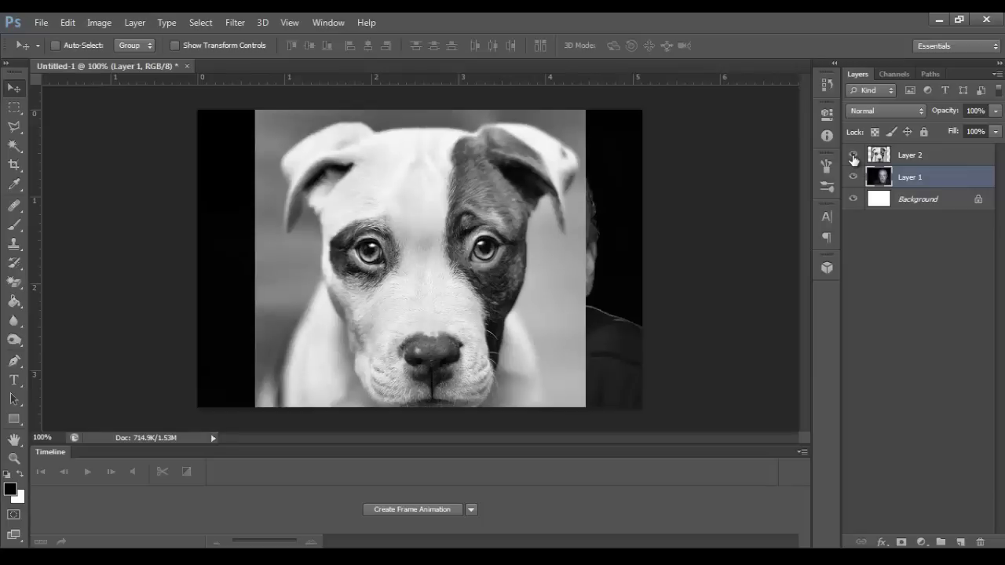
{"action": "left_click", "coordinate": [959, 159]}
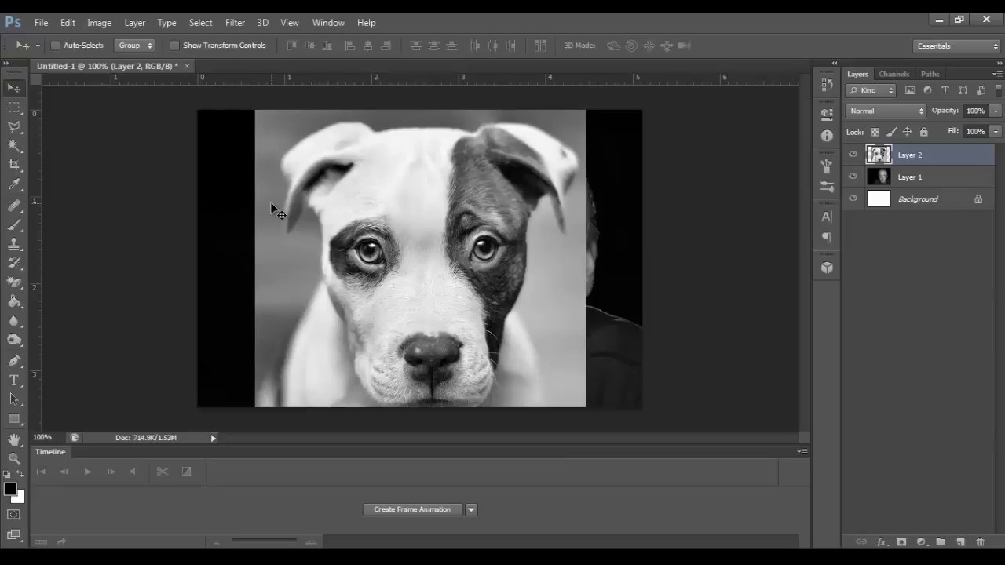
{"action": "key", "text": "ctrl+t"}
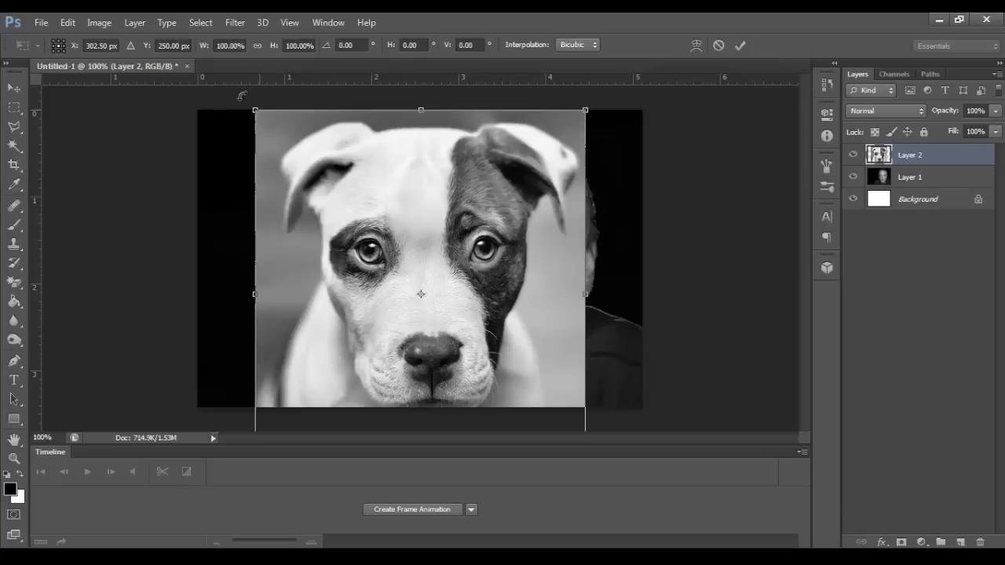
{"action": "left_click", "coordinate": [69, 24]}
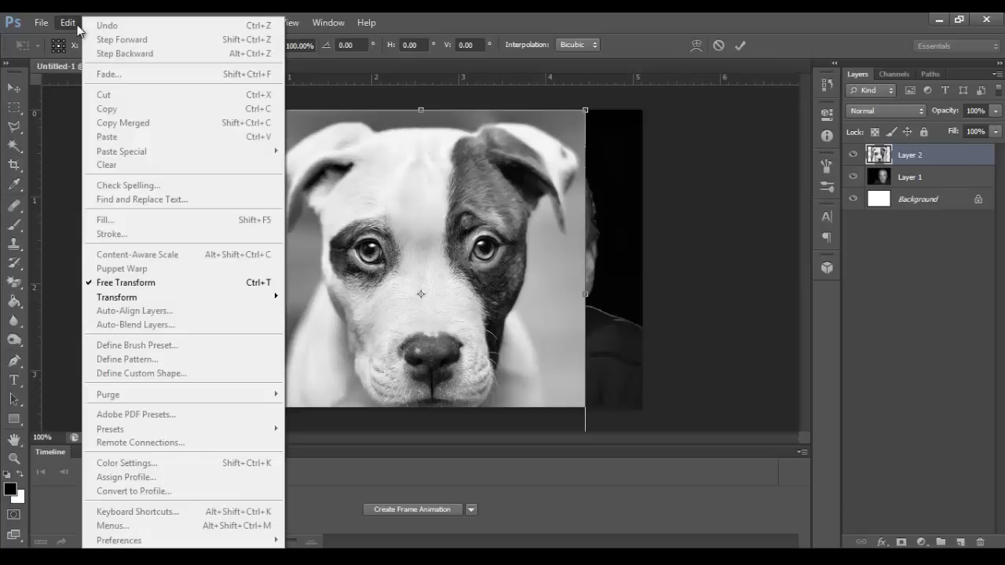
{"action": "left_click", "coordinate": [219, 284]}
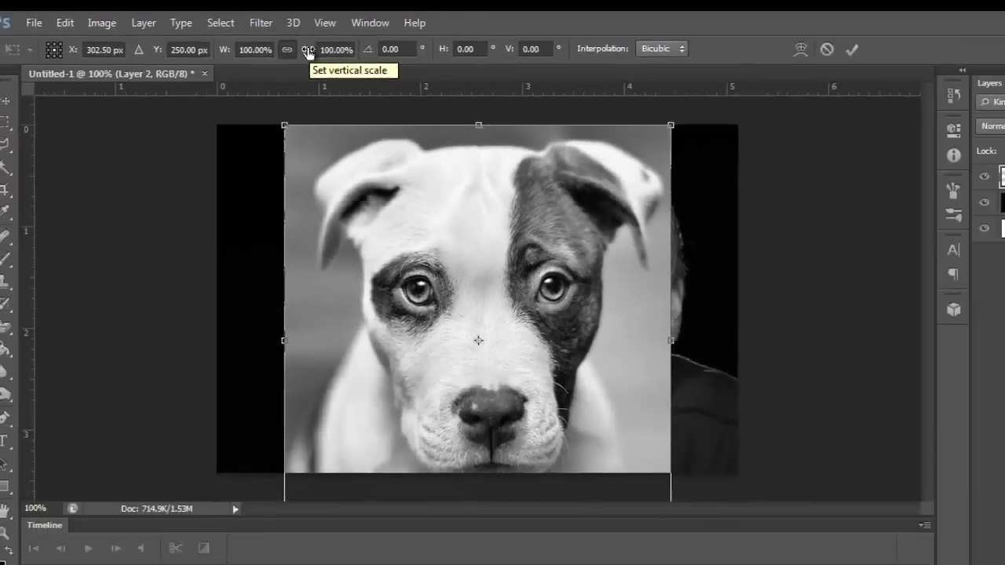
{"action": "left_click_drag", "start_coordinate": [308, 52], "coordinate": [267, 48]}
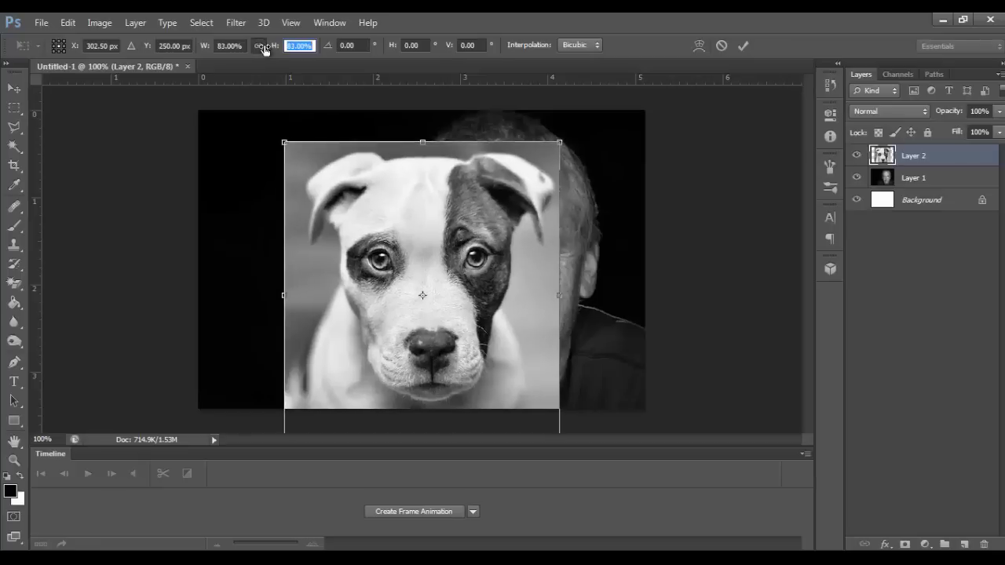
{"action": "left_click", "coordinate": [743, 46]}
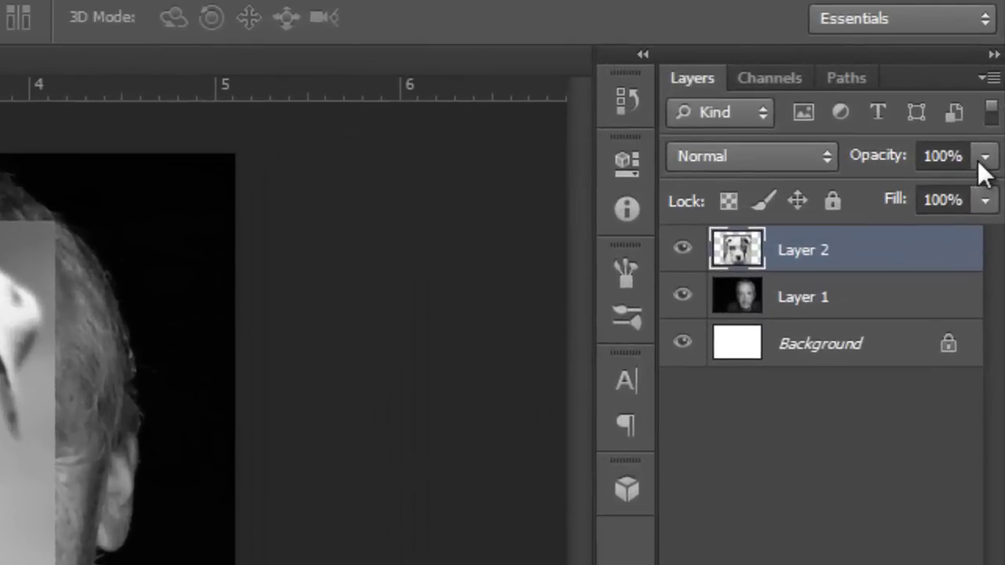
- Set the dog layer's opacity to 35%
{"action": "left_click", "coordinate": [984, 157]}
{"action": "left_click_drag", "start_coordinate": [939, 193], "coordinate": [877, 193]}
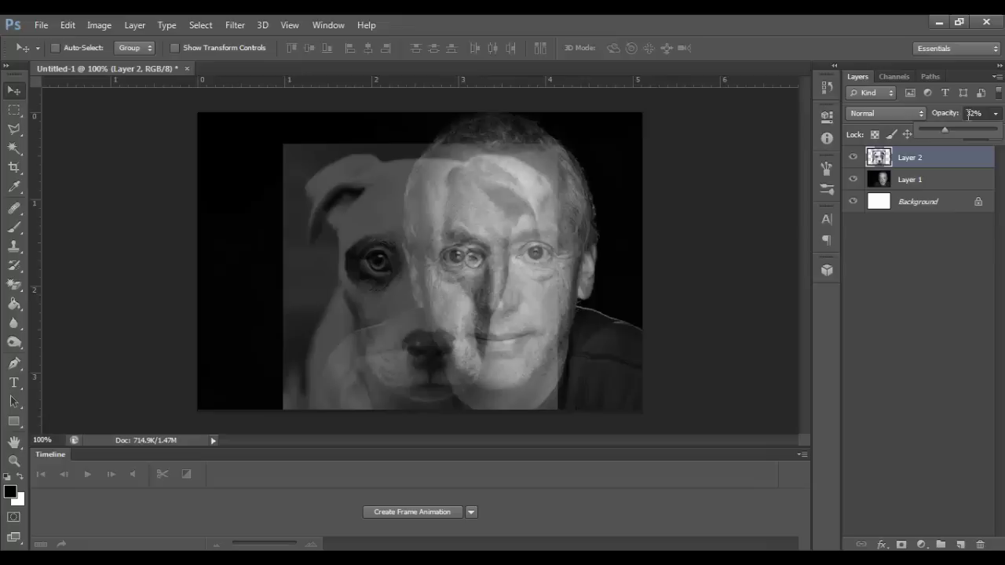
{"action": "left_click", "coordinate": [972, 114]}
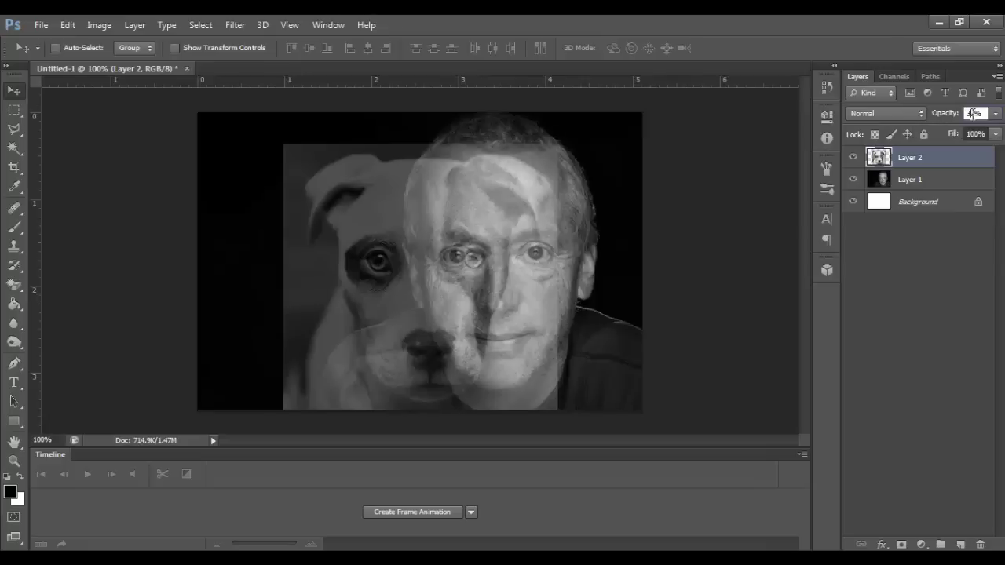
{"action": "type", "text": "35"}
{"action": "key", "text": "Return"}
- Move the dog over the man's face and scale it proportionally to 99%, lining up the eyes, nose and mouth
{"action": "mouse_move", "coordinate": [442, 246]}
{"action": "left_mouse_down"}
{"action": "mouse_move", "coordinate": [503, 234]}
{"action": "mouse_move", "coordinate": [446, 234]}
{"action": "left_mouse_up"}
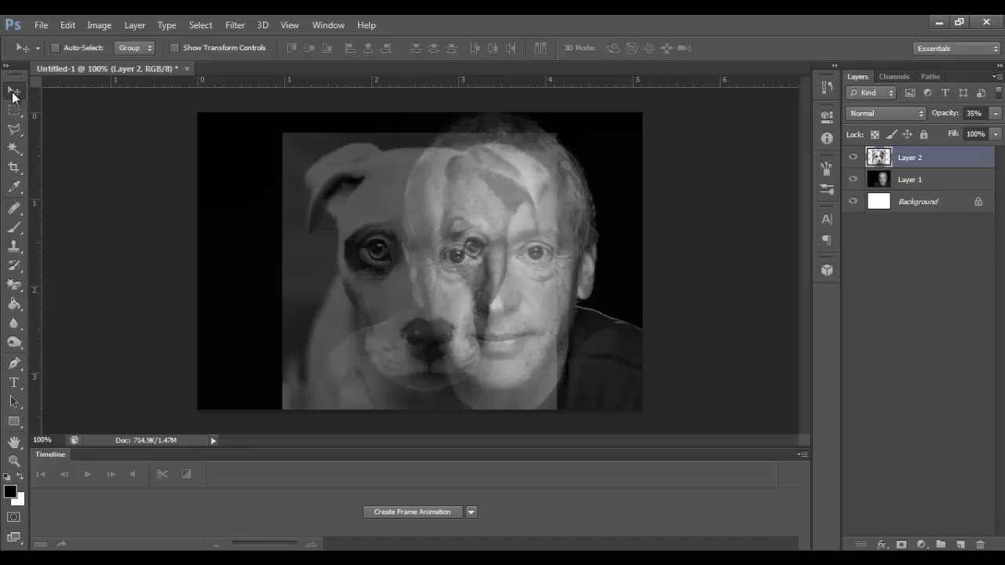
{"action": "left_click_drag", "start_coordinate": [313, 213], "coordinate": [388, 218]}
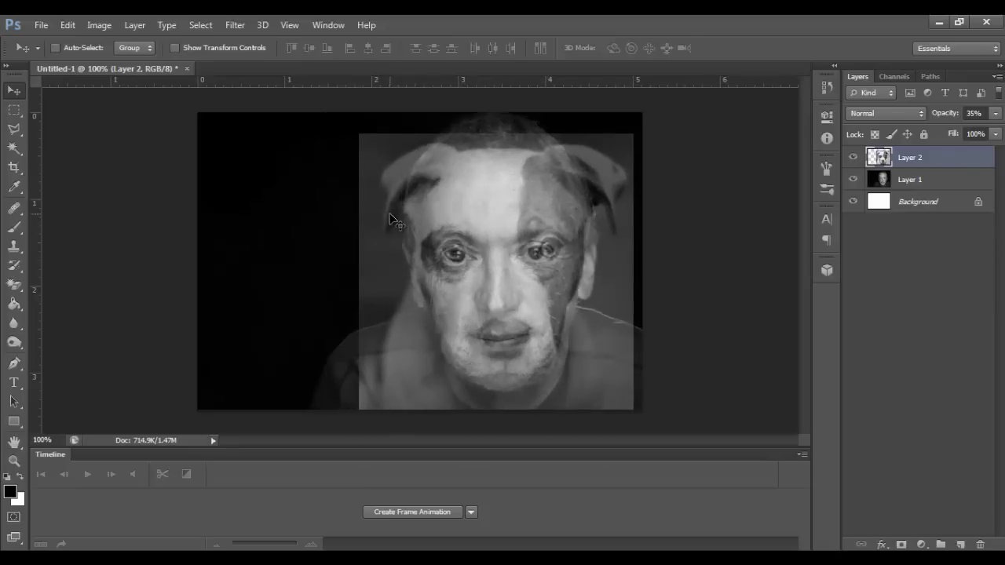
{"action": "key", "text": "ctrl+t"}
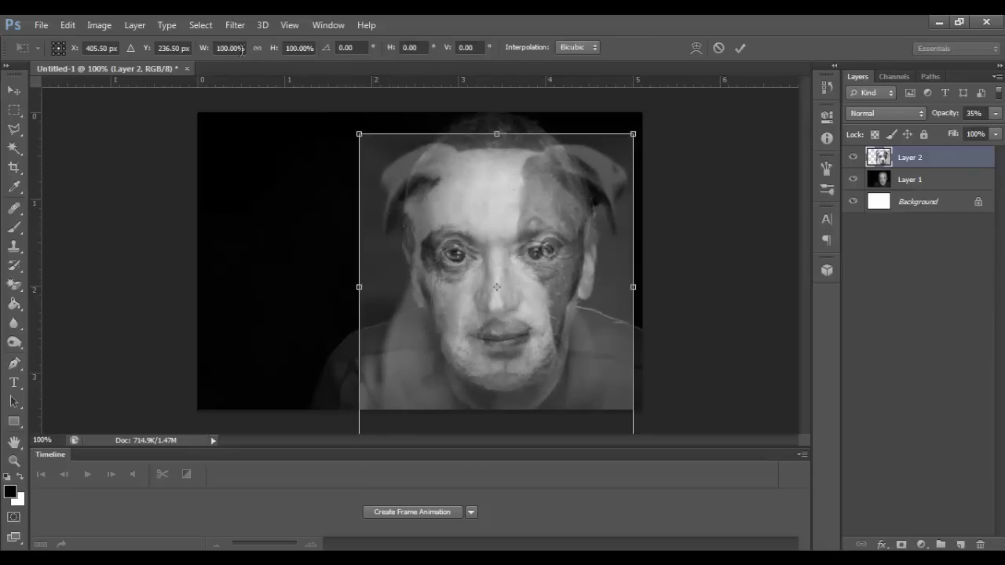
{"action": "left_click_drag", "start_coordinate": [272, 53], "coordinate": [274, 52]}
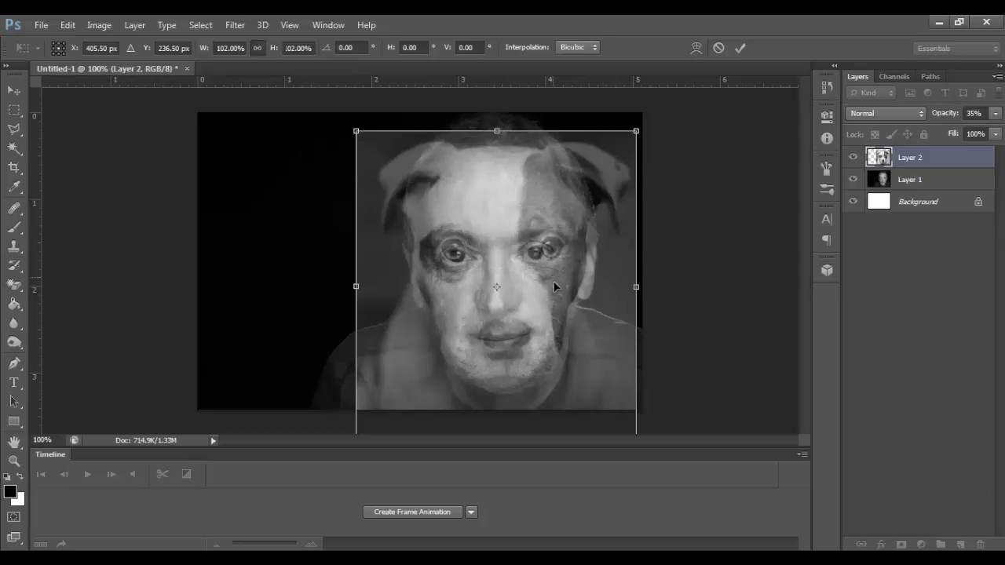
{"action": "left_click_drag", "start_coordinate": [553, 282], "coordinate": [548, 277]}
{"action": "left_click_drag", "start_coordinate": [277, 50], "coordinate": [275, 49]}
{"action": "mouse_move", "coordinate": [559, 293]}
{"action": "left_mouse_down"}
{"action": "mouse_move", "coordinate": [472, 254]}
{"action": "mouse_move", "coordinate": [559, 308]}
{"action": "mouse_move", "coordinate": [555, 293]}
{"action": "left_mouse_up"}
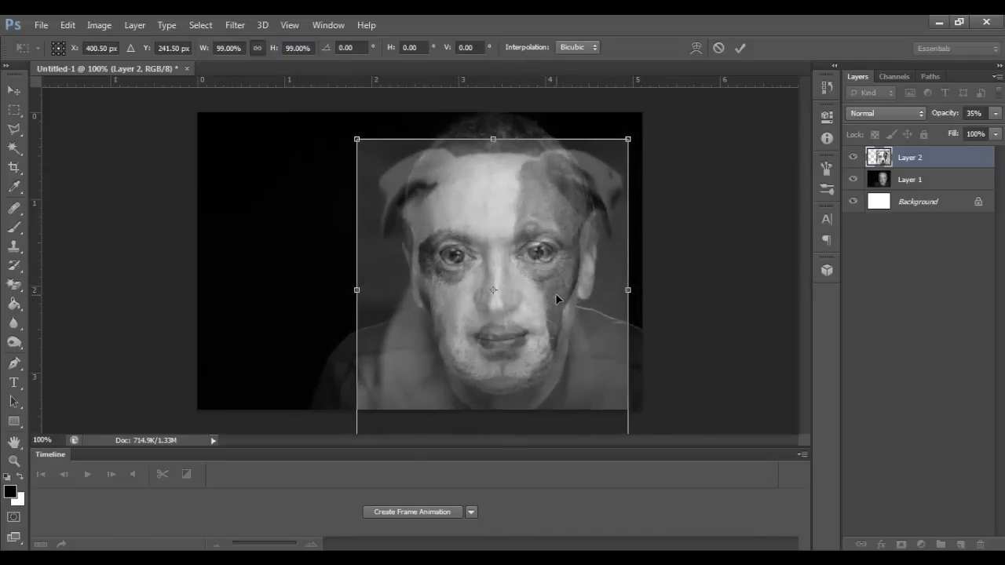
{"action": "left_click", "coordinate": [740, 49]}
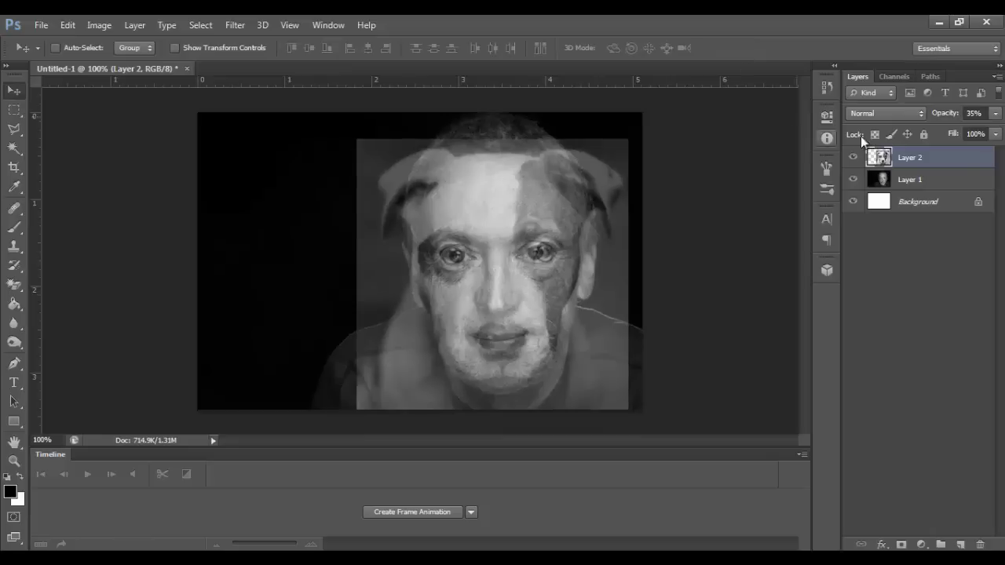
- Set the dog layer's opacity back to 100% and add a layer mask to it
{"action": "left_click", "coordinate": [996, 114]}
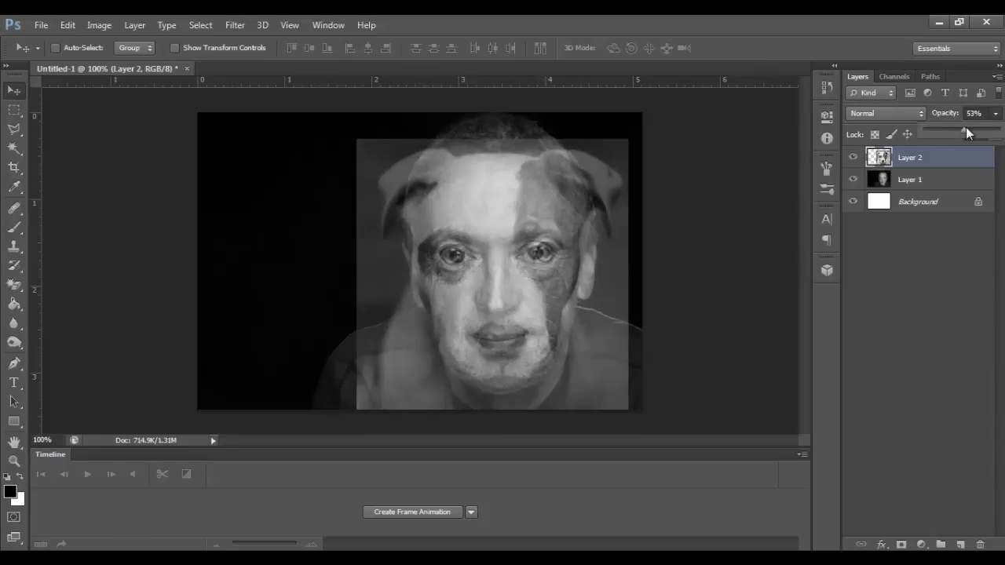
{"action": "left_click", "coordinate": [998, 116]}
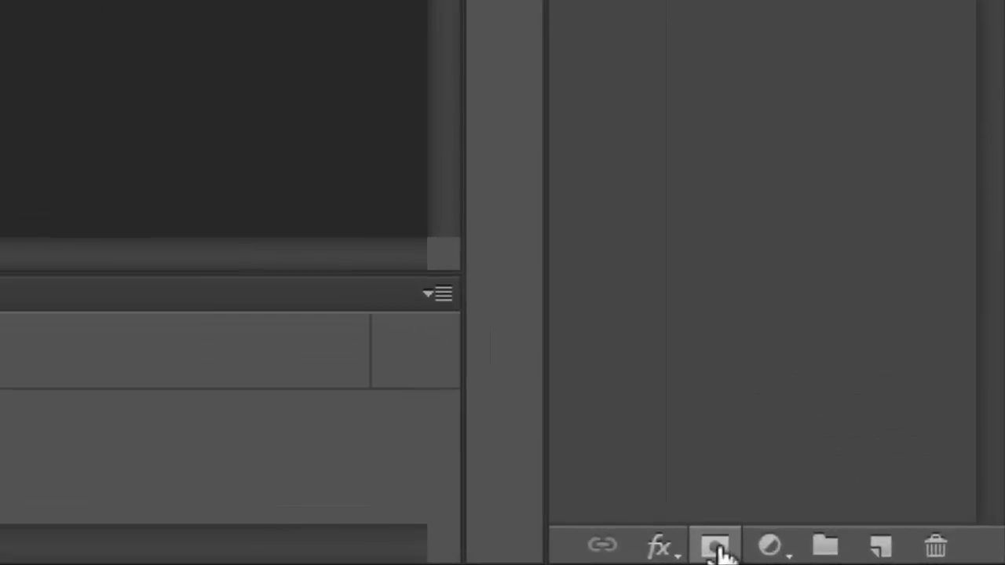
{"action": "left_click", "coordinate": [716, 548]}
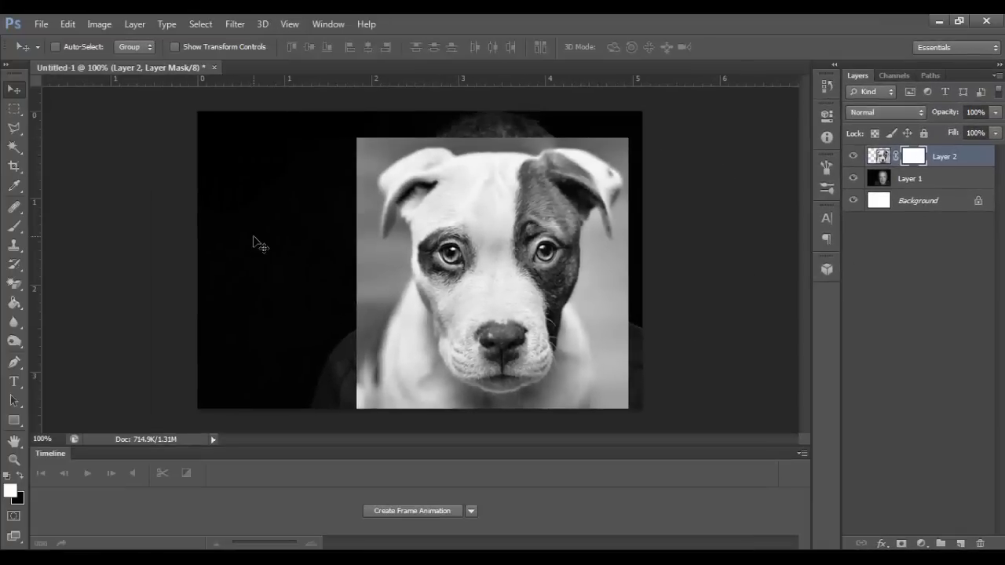
- Try painting black with the Brush tool on the dog layer's mask over the dark half of the dog's face, and undo it
{"action": "left_click", "coordinate": [15, 227]}
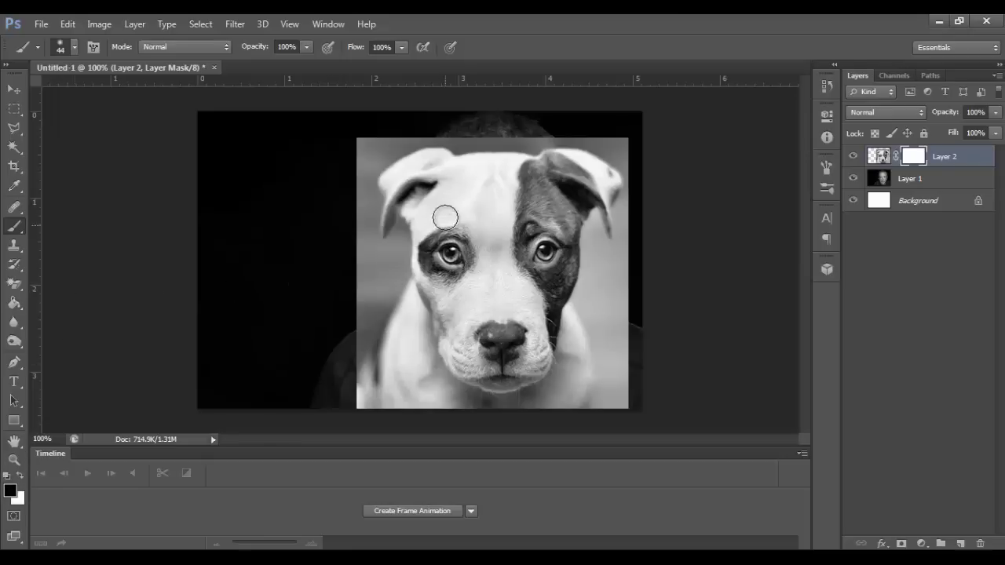
{"action": "mouse_move", "coordinate": [541, 132]}
{"action": "left_mouse_down"}
{"action": "mouse_move", "coordinate": [544, 393]}
{"action": "mouse_move", "coordinate": [531, 272]}
{"action": "mouse_move", "coordinate": [547, 102]}
{"action": "mouse_move", "coordinate": [559, 104]}
{"action": "mouse_move", "coordinate": [591, 229]}
{"action": "mouse_move", "coordinate": [573, 311]}
{"action": "mouse_move", "coordinate": [552, 199]}
{"action": "mouse_move", "coordinate": [565, 133]}
{"action": "mouse_move", "coordinate": [569, 209]}
{"action": "left_mouse_up"}
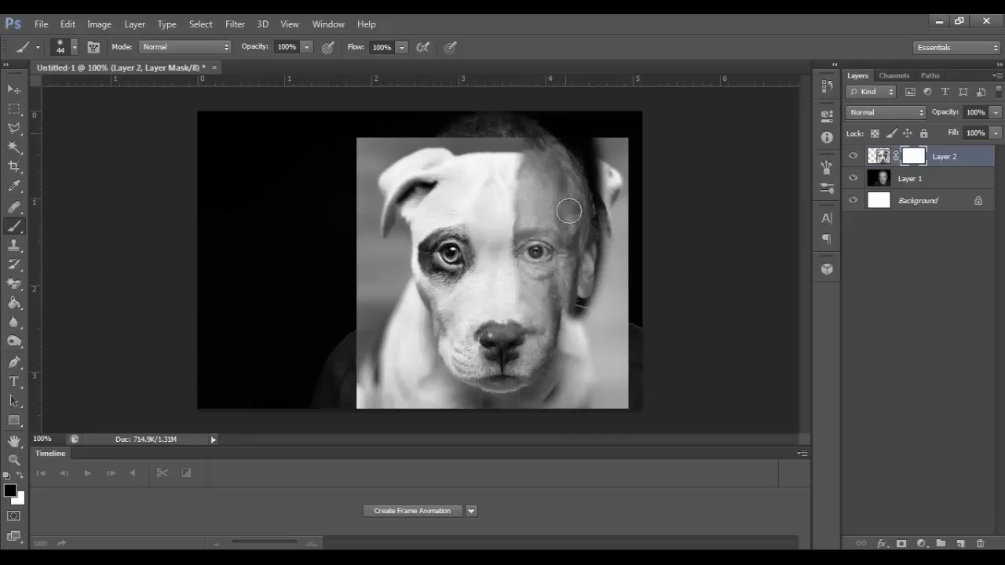
{"action": "key", "text": "ctrl+z"}
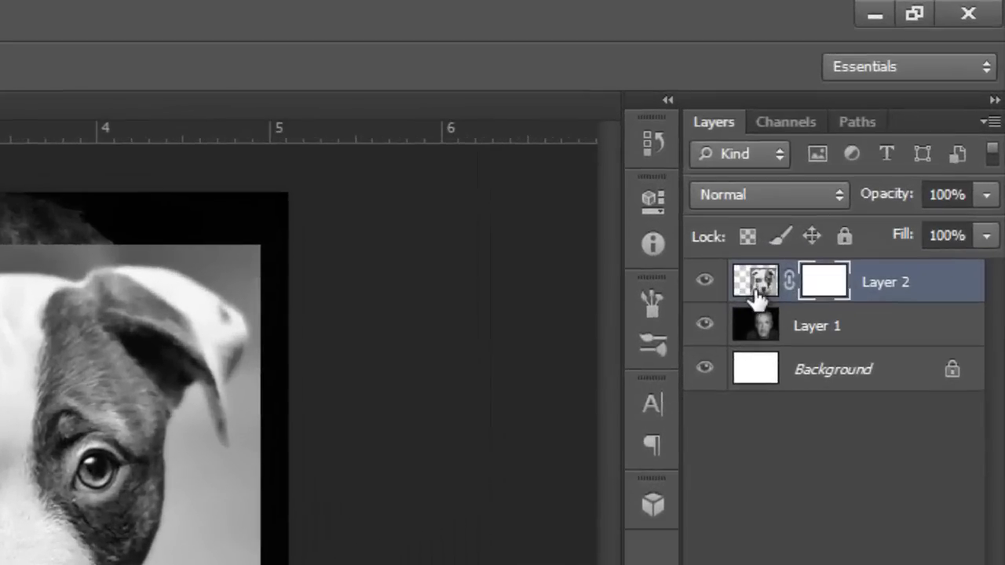
- With a soft 116 px black brush, paint on the dog layer's mask to hide the photo edge and body beside the dog's white cheek
{"action": "left_click", "coordinate": [880, 161]}
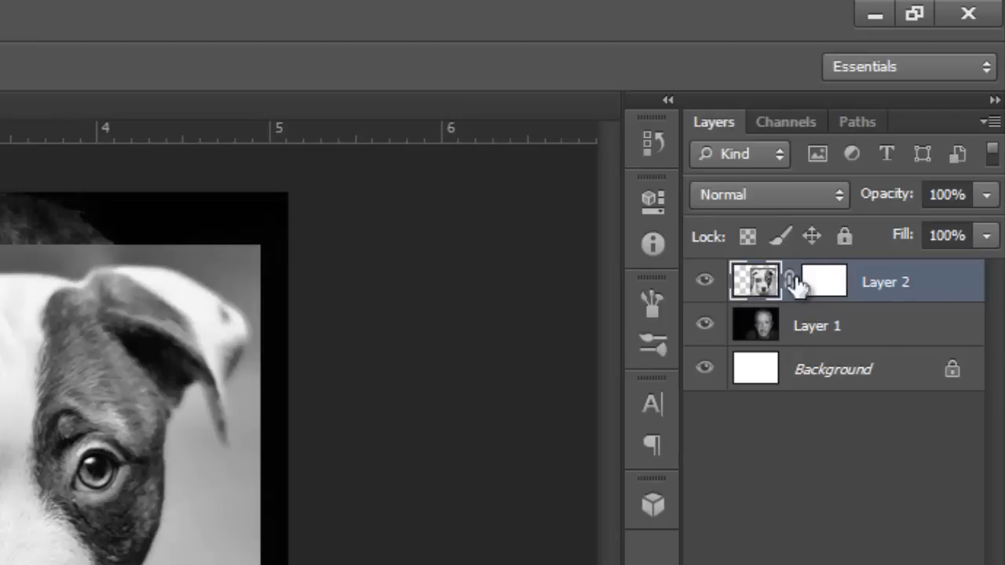
{"action": "left_click", "coordinate": [831, 284]}
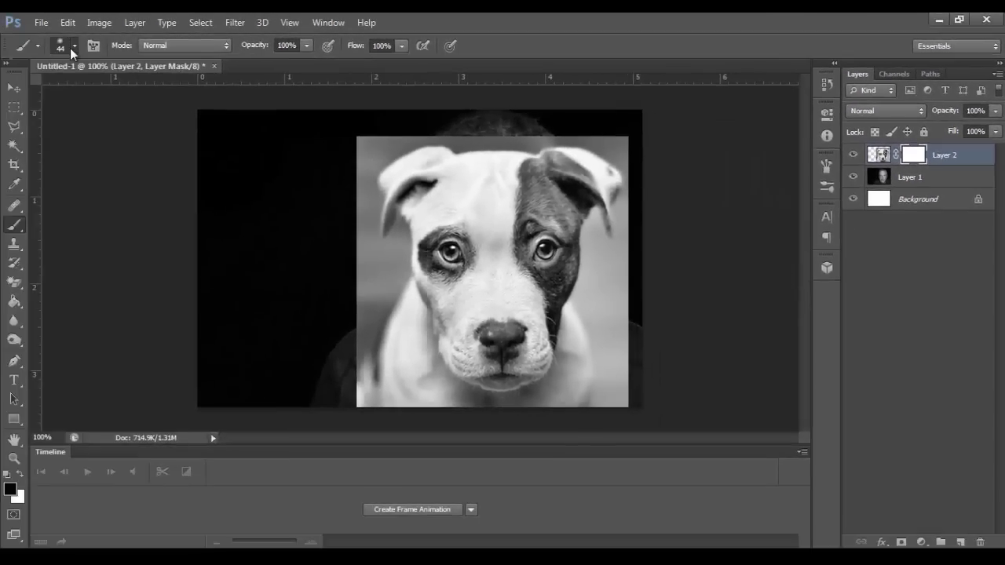
{"action": "left_click", "coordinate": [71, 47]}
{"action": "left_click_drag", "start_coordinate": [90, 89], "coordinate": [100, 89]}
{"action": "left_click", "coordinate": [484, 44]}
{"action": "mouse_move", "coordinate": [332, 246]}
{"action": "left_mouse_down"}
{"action": "mouse_move", "coordinate": [361, 307]}
{"action": "mouse_move", "coordinate": [373, 372]}
{"action": "mouse_move", "coordinate": [372, 364]}
{"action": "mouse_move", "coordinate": [390, 367]}
{"action": "mouse_move", "coordinate": [431, 432]}
{"action": "mouse_move", "coordinate": [393, 389]}
{"action": "left_mouse_up"}
- Set the mask-painting brush to a size of 91 px and a hardness of 51%
{"action": "left_click", "coordinate": [64, 47]}
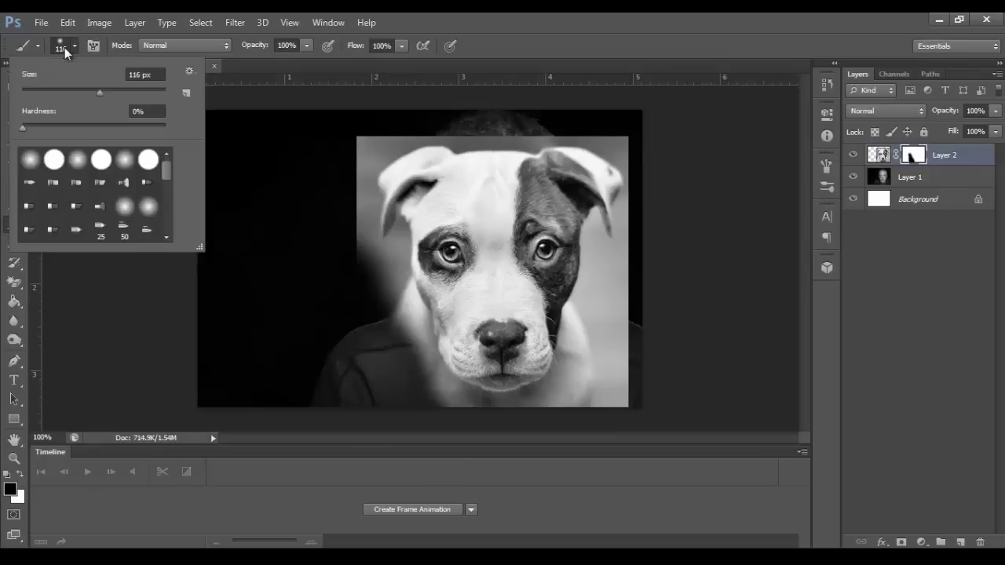
{"action": "left_click_drag", "start_coordinate": [99, 92], "coordinate": [88, 92]}
{"action": "key", "text": "Return"}
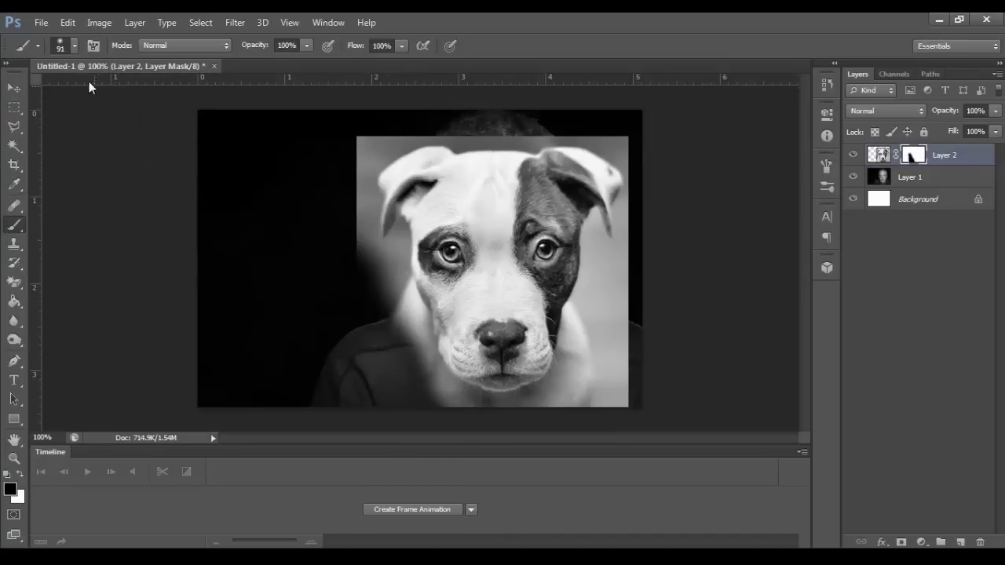
{"action": "left_click", "coordinate": [76, 44]}
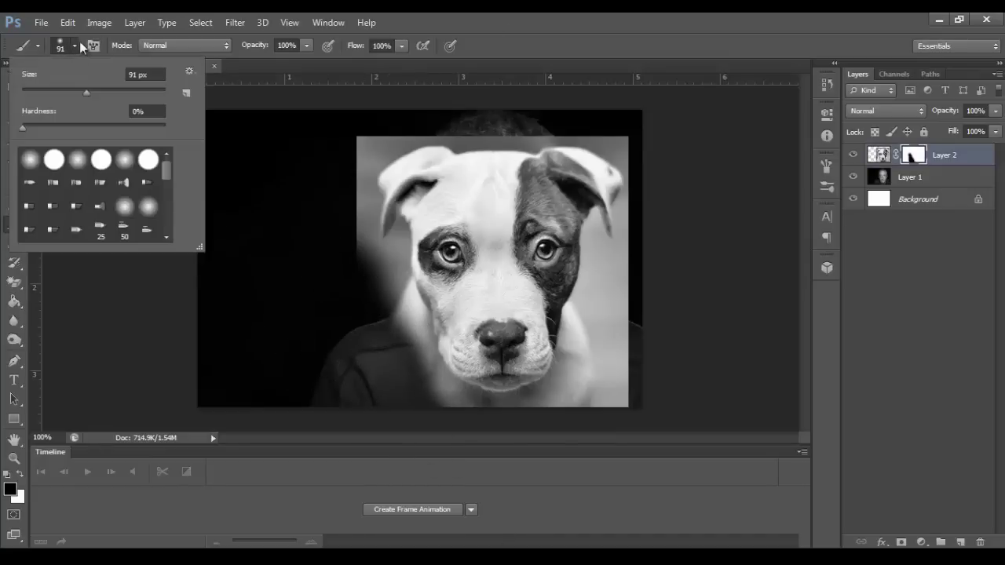
{"action": "left_click", "coordinate": [826, 168]}
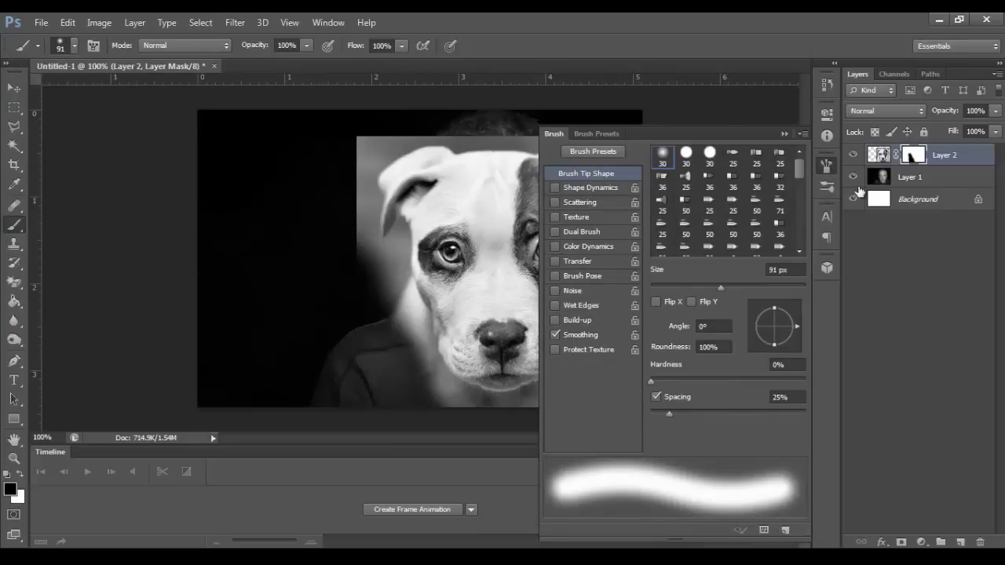
{"action": "left_click", "coordinate": [73, 51]}
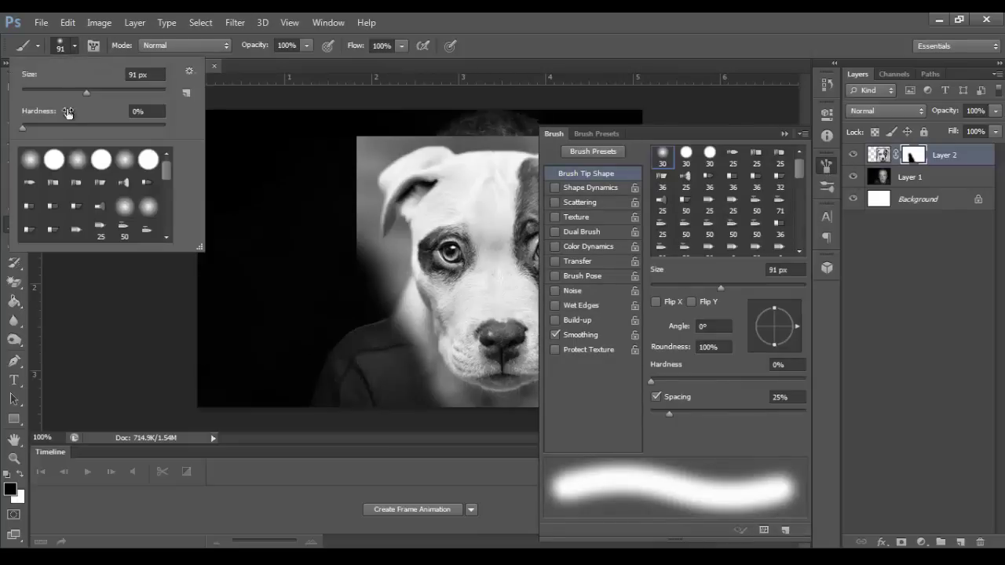
{"action": "left_click_drag", "start_coordinate": [42, 125], "coordinate": [60, 126]}
{"action": "key", "text": "Return"}
{"action": "left_click", "coordinate": [826, 168]}
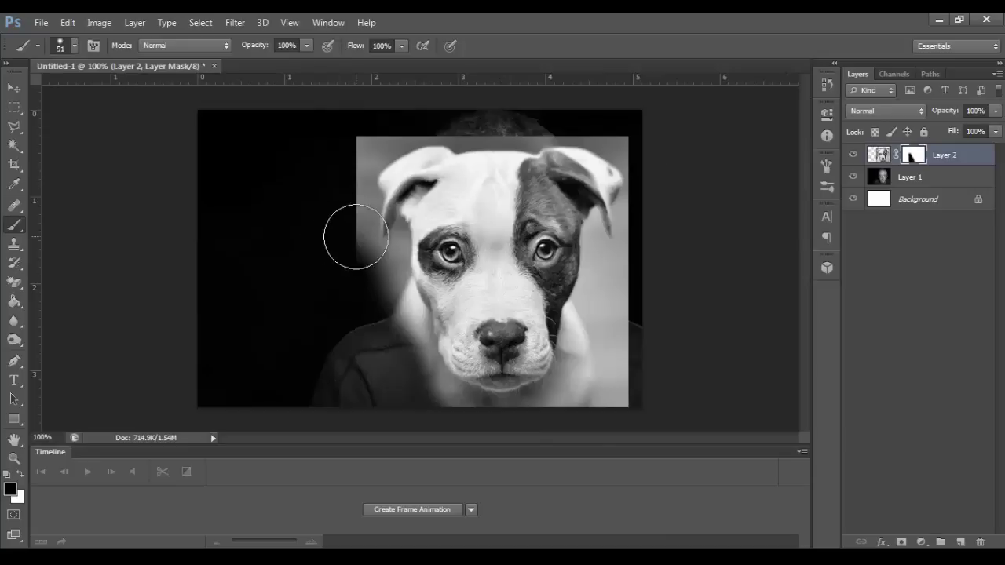
- Paint black on the dog layer's mask all around the dog's head to hide the photo background and the dog's body
{"action": "mouse_move", "coordinate": [356, 237]}
{"action": "left_mouse_down"}
{"action": "mouse_move", "coordinate": [423, 423]}
{"action": "mouse_move", "coordinate": [424, 397]}
{"action": "mouse_move", "coordinate": [407, 369]}
{"action": "mouse_move", "coordinate": [407, 393]}
{"action": "mouse_move", "coordinate": [426, 415]}
{"action": "left_mouse_up"}
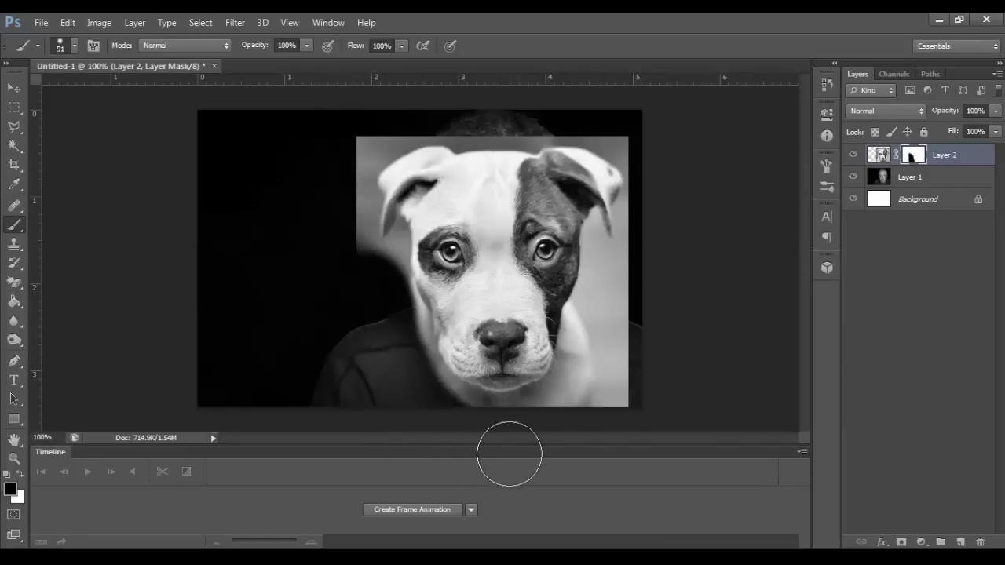
{"action": "mouse_move", "coordinate": [509, 454]}
{"action": "left_mouse_down"}
{"action": "mouse_move", "coordinate": [642, 403]}
{"action": "mouse_move", "coordinate": [636, 362]}
{"action": "mouse_move", "coordinate": [535, 445]}
{"action": "mouse_move", "coordinate": [598, 367]}
{"action": "mouse_move", "coordinate": [668, 168]}
{"action": "mouse_move", "coordinate": [659, 136]}
{"action": "mouse_move", "coordinate": [615, 115]}
{"action": "mouse_move", "coordinate": [410, 107]}
{"action": "mouse_move", "coordinate": [383, 118]}
{"action": "mouse_move", "coordinate": [340, 174]}
{"action": "mouse_move", "coordinate": [322, 233]}
{"action": "mouse_move", "coordinate": [337, 273]}
{"action": "left_mouse_up"}
- With a softer 91 px black brush, paint the dog layer's mask over the dark half of the dog's face to reveal the man's half
{"action": "left_click", "coordinate": [69, 47]}
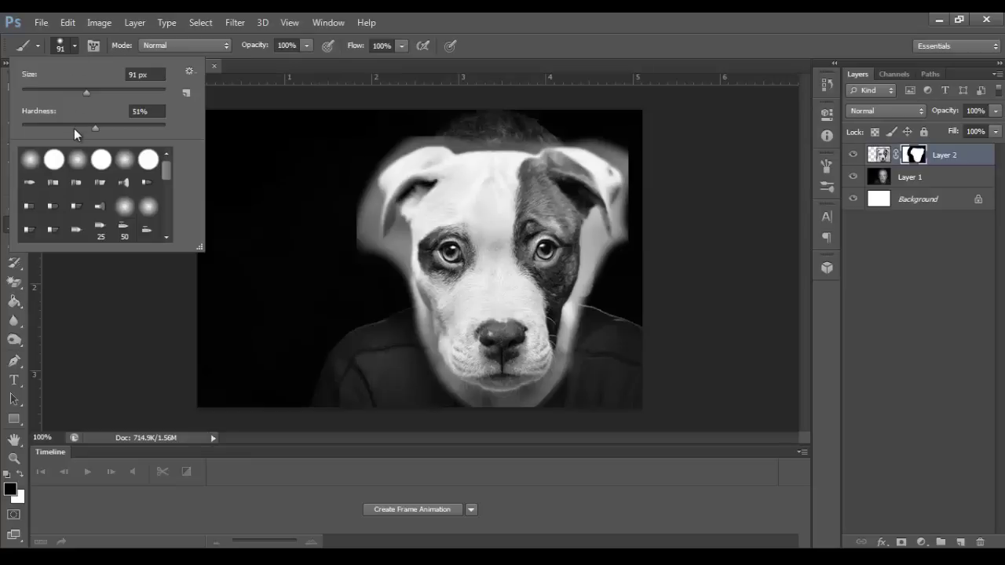
{"action": "key", "text": "Tab"}
{"action": "key", "text": "Return"}
{"action": "mouse_move", "coordinate": [503, 108]}
{"action": "left_mouse_down"}
{"action": "mouse_move", "coordinate": [559, 139]}
{"action": "mouse_move", "coordinate": [556, 401]}
{"action": "mouse_move", "coordinate": [535, 410]}
{"action": "mouse_move", "coordinate": [562, 334]}
{"action": "mouse_move", "coordinate": [554, 301]}
{"action": "mouse_move", "coordinate": [523, 287]}
{"action": "mouse_move", "coordinate": [555, 360]}
{"action": "mouse_move", "coordinate": [504, 324]}
{"action": "mouse_move", "coordinate": [499, 336]}
{"action": "mouse_move", "coordinate": [510, 327]}
{"action": "mouse_move", "coordinate": [533, 341]}
{"action": "mouse_move", "coordinate": [583, 284]}
{"action": "mouse_move", "coordinate": [610, 217]}
{"action": "mouse_move", "coordinate": [615, 154]}
{"action": "mouse_move", "coordinate": [608, 219]}
{"action": "mouse_move", "coordinate": [598, 165]}
{"action": "mouse_move", "coordinate": [579, 216]}
{"action": "mouse_move", "coordinate": [621, 262]}
{"action": "mouse_move", "coordinate": [618, 288]}
{"action": "mouse_move", "coordinate": [580, 212]}
{"action": "mouse_move", "coordinate": [502, 217]}
{"action": "mouse_move", "coordinate": [527, 252]}
{"action": "mouse_move", "coordinate": [526, 95]}
{"action": "left_mouse_up"}
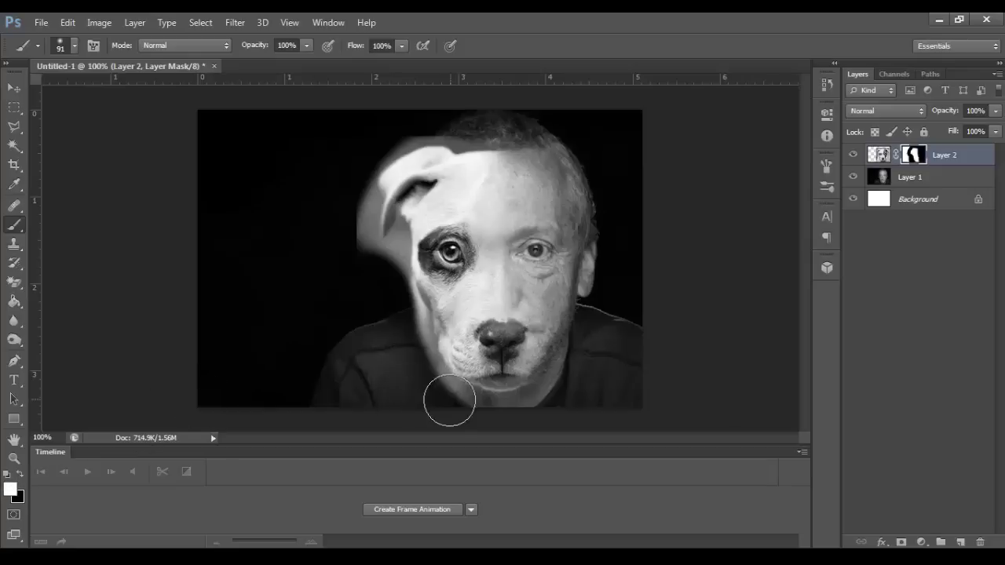
- Undo a trial white stroke over the man's half of the mask, and paint black to hide the photo edge beside the dog's ear
{"action": "mouse_move", "coordinate": [506, 298]}
{"action": "left_mouse_down"}
{"action": "mouse_move", "coordinate": [527, 254]}
{"action": "mouse_move", "coordinate": [544, 254]}
{"action": "mouse_move", "coordinate": [517, 247]}
{"action": "mouse_move", "coordinate": [544, 243]}
{"action": "mouse_move", "coordinate": [557, 255]}
{"action": "mouse_move", "coordinate": [508, 254]}
{"action": "mouse_move", "coordinate": [527, 237]}
{"action": "mouse_move", "coordinate": [565, 250]}
{"action": "left_mouse_up"}
{"action": "key", "text": "ctrl+z"}
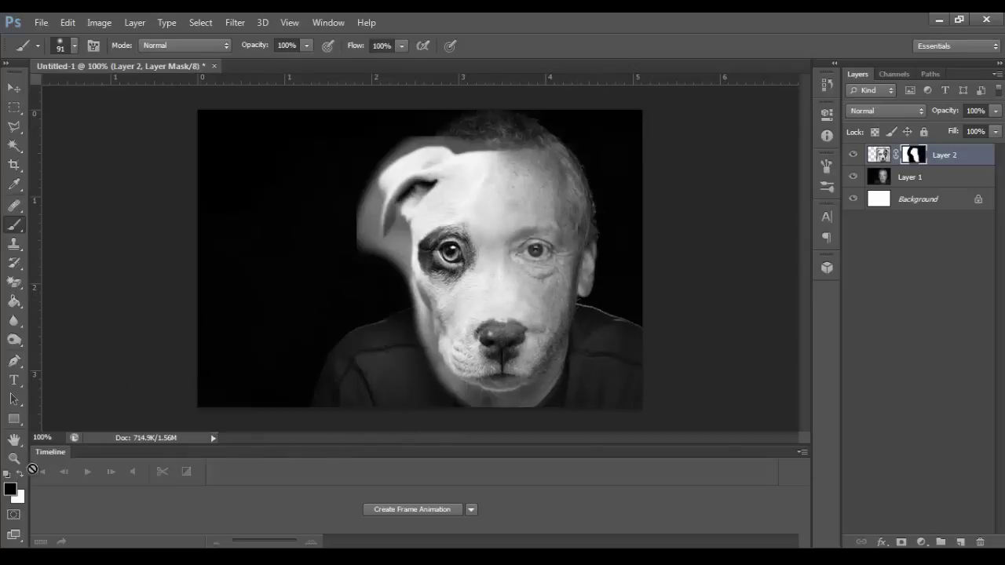
{"action": "mouse_move", "coordinate": [334, 243]}
{"action": "left_mouse_down"}
{"action": "mouse_move", "coordinate": [338, 222]}
{"action": "mouse_move", "coordinate": [344, 276]}
{"action": "left_mouse_up"}
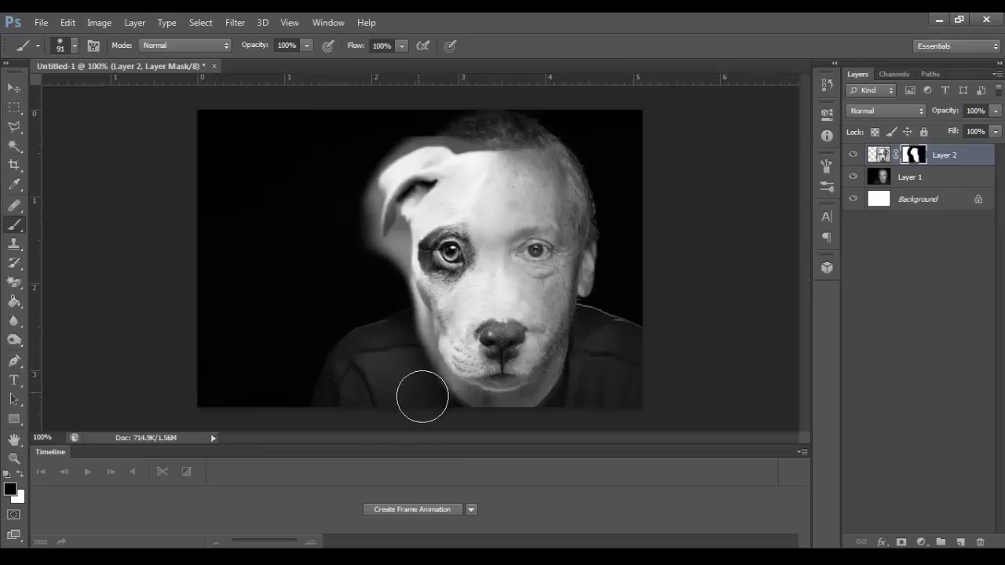
- On the dog layer's image, draw a closed Polygonal Lasso selection around the dog's ear and forehead above the eye
{"action": "left_click", "coordinate": [880, 155]}
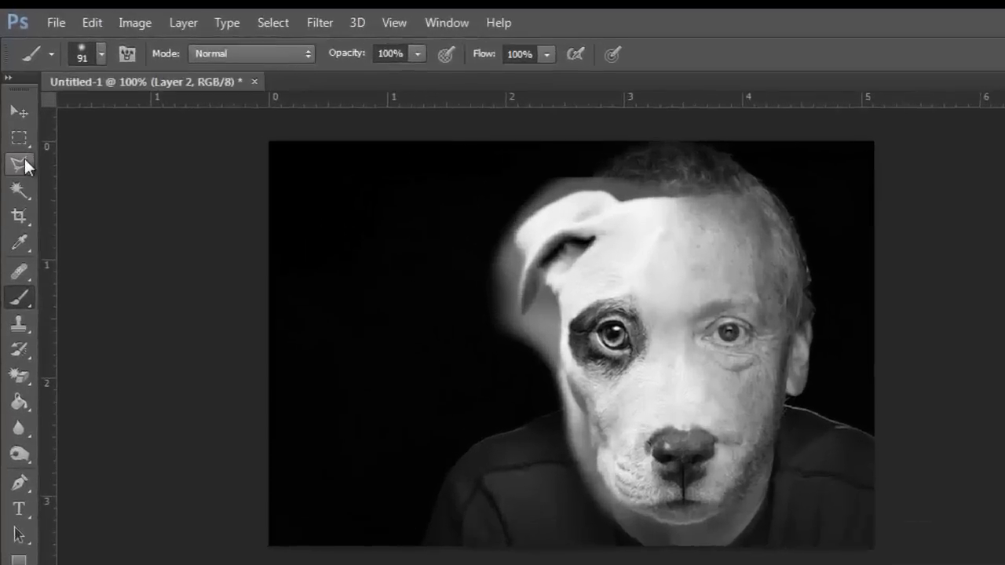
{"action": "left_click", "coordinate": [24, 163]}
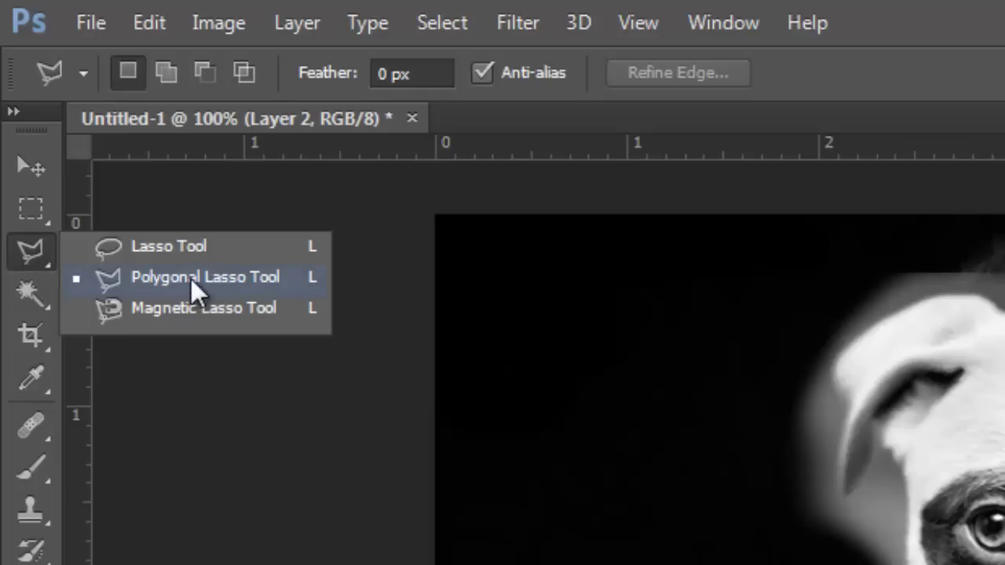
{"action": "left_click", "coordinate": [184, 250]}
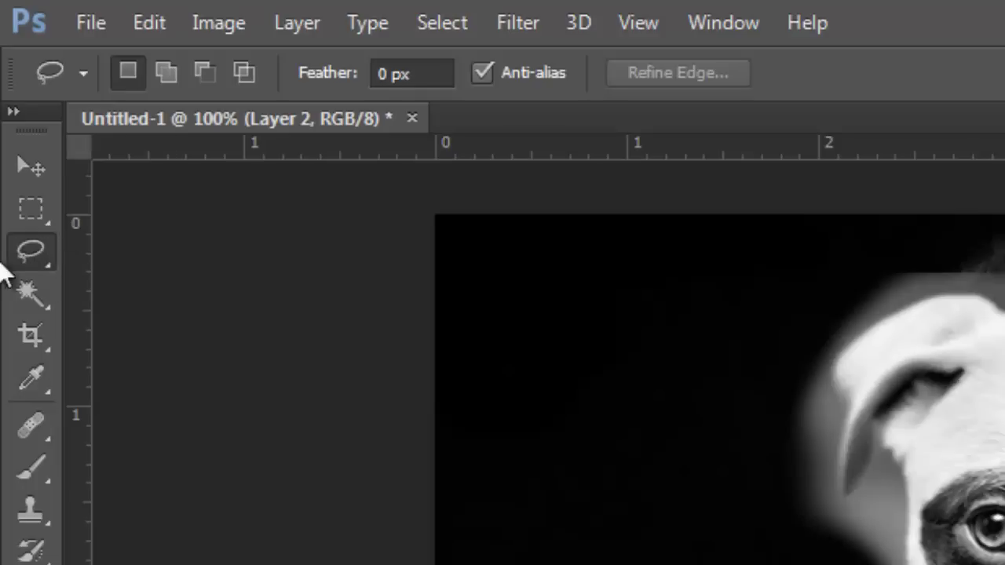
{"action": "left_click", "coordinate": [24, 249]}
{"action": "left_click", "coordinate": [134, 272]}
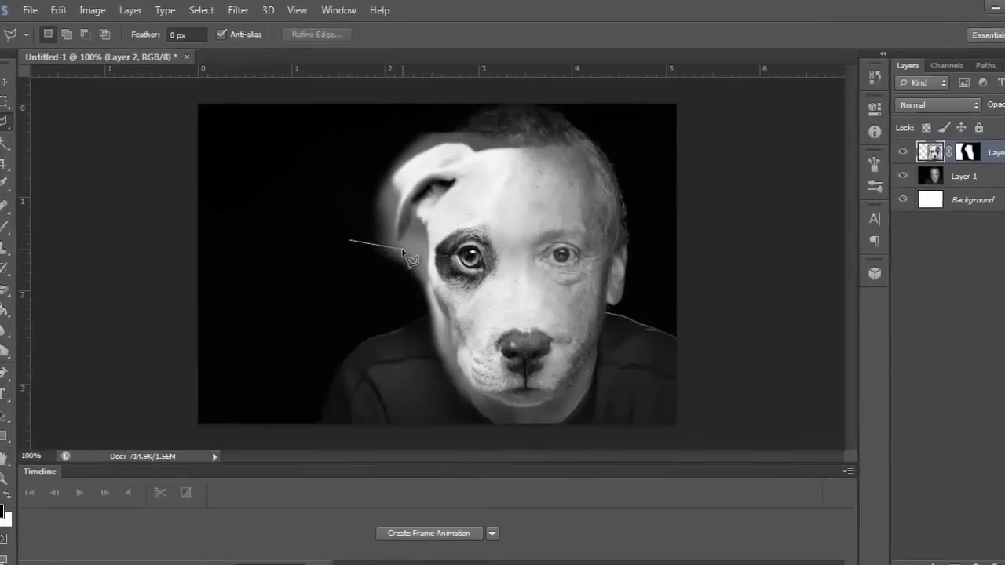
{"action": "left_click", "coordinate": [388, 246]}
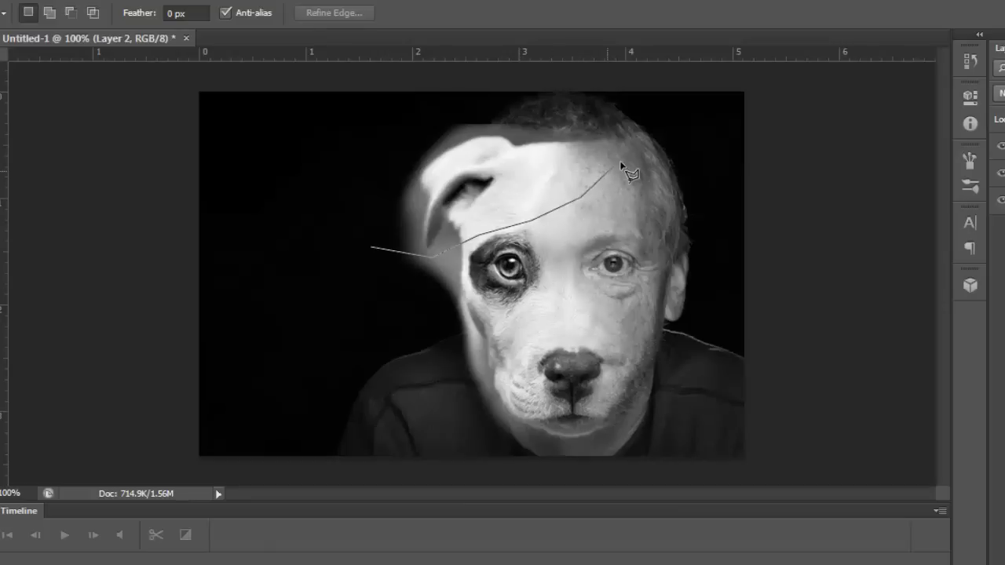
{"action": "left_click", "coordinate": [598, 116]}
{"action": "left_click", "coordinate": [496, 106]}
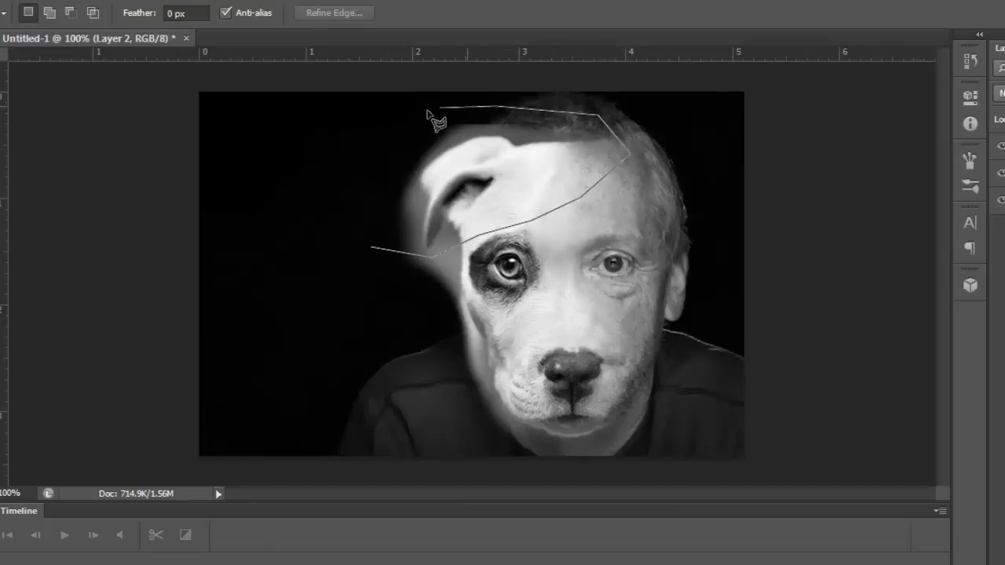
{"action": "left_click", "coordinate": [390, 130]}
{"action": "left_click", "coordinate": [361, 188]}
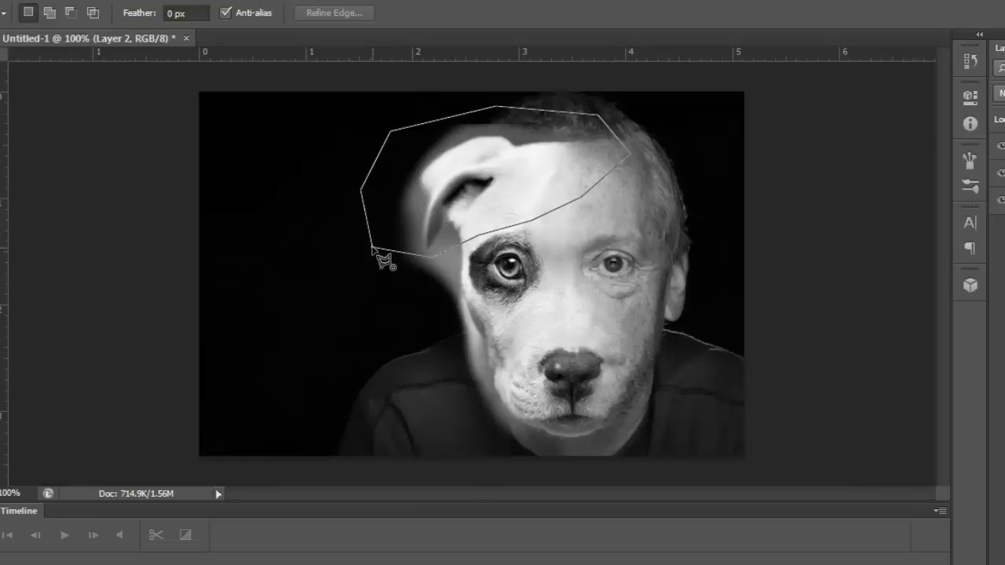
{"action": "left_click", "coordinate": [373, 249]}
{"action": "left_click", "coordinate": [374, 251]}
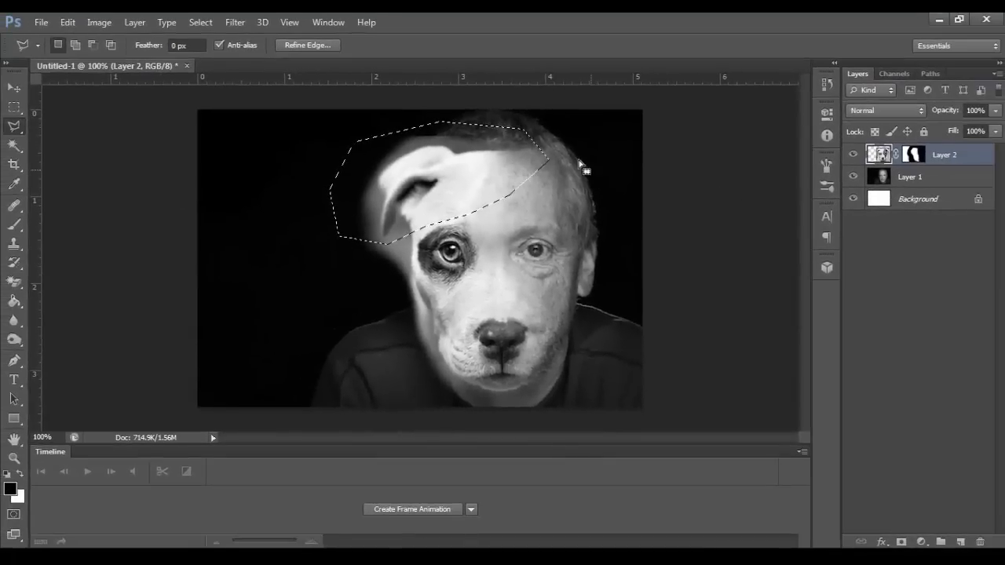
- Move the selected ear and forehead straight up to the height of the man's hair, and deselect
{"action": "left_click", "coordinate": [14, 88]}
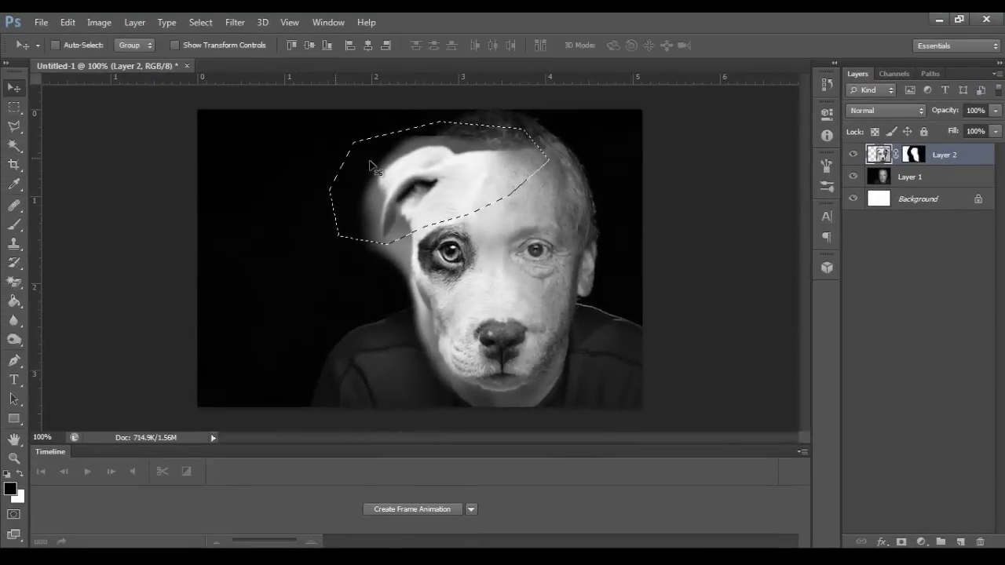
{"action": "left_click_drag", "start_coordinate": [430, 194], "coordinate": [430, 165]}
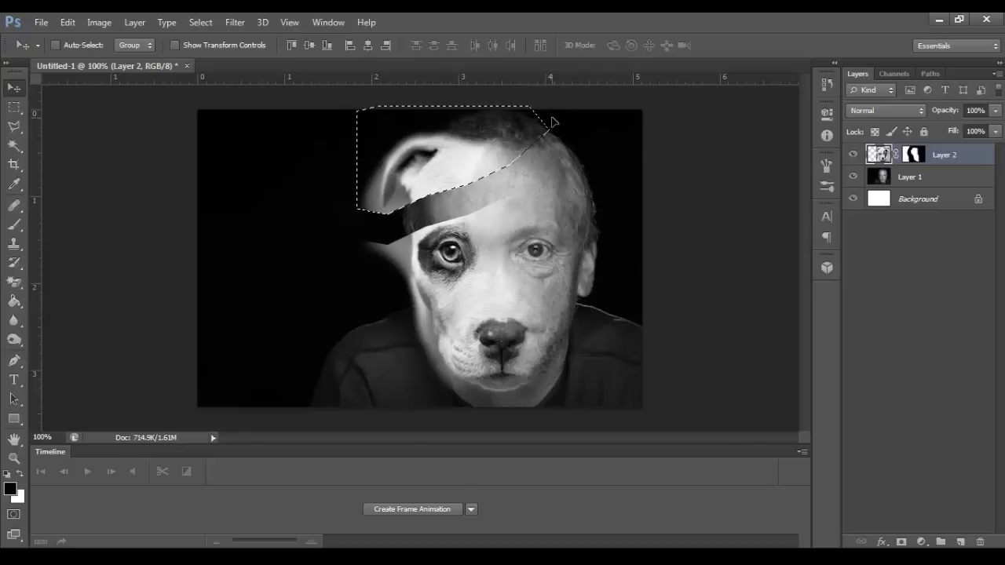
{"action": "key", "text": "ctrl+d"}
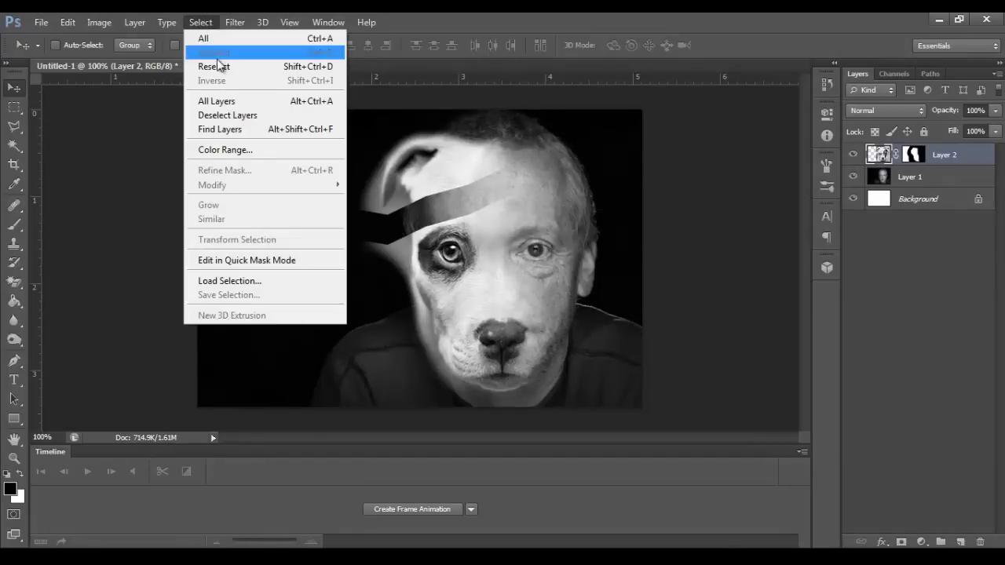
{"action": "left_click", "coordinate": [592, 19]}
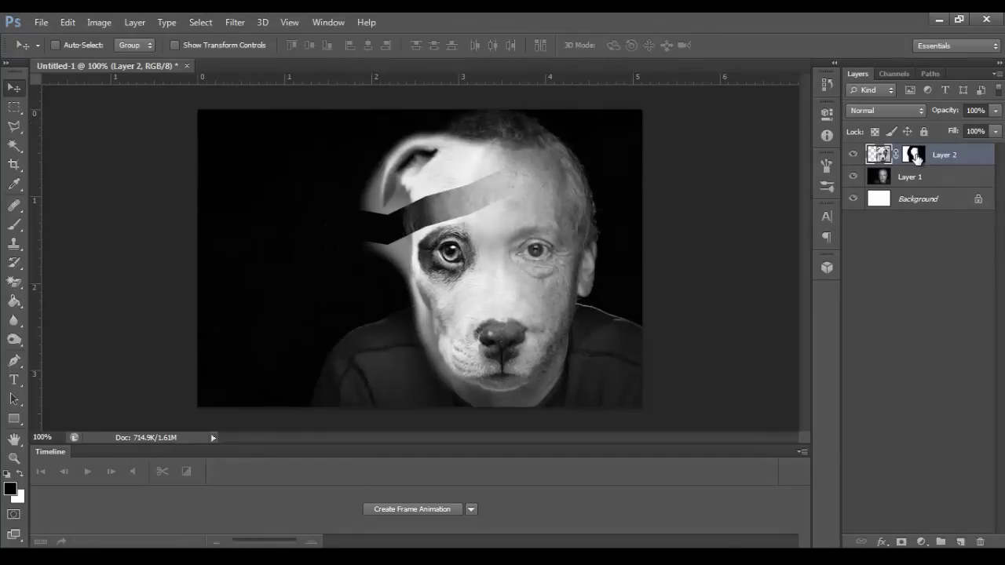
- Paint white with the Brush tool on the dog layer's mask over the raised ear and forehead to reveal their hidden parts
{"action": "left_click", "coordinate": [914, 156]}
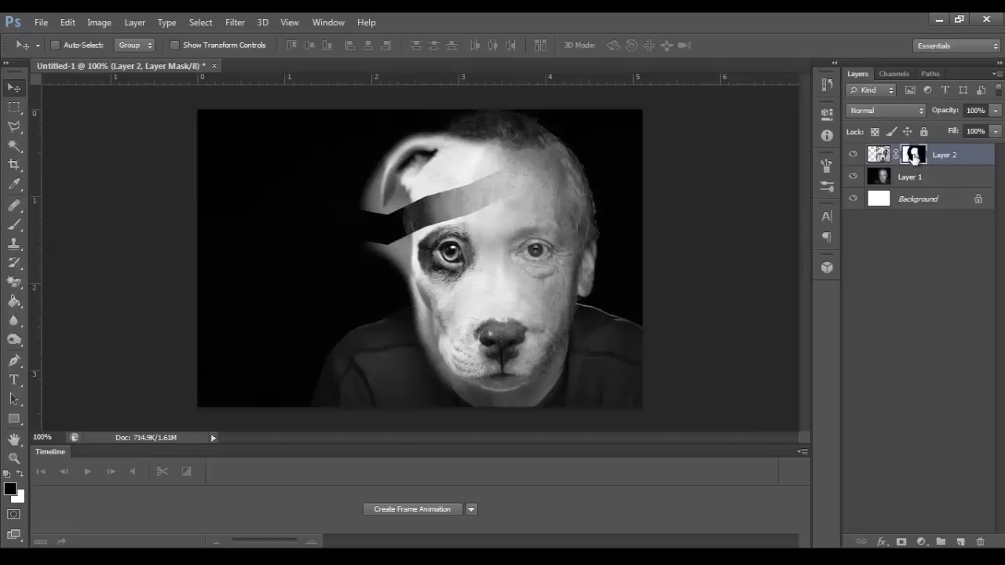
{"action": "left_click", "coordinate": [22, 226]}
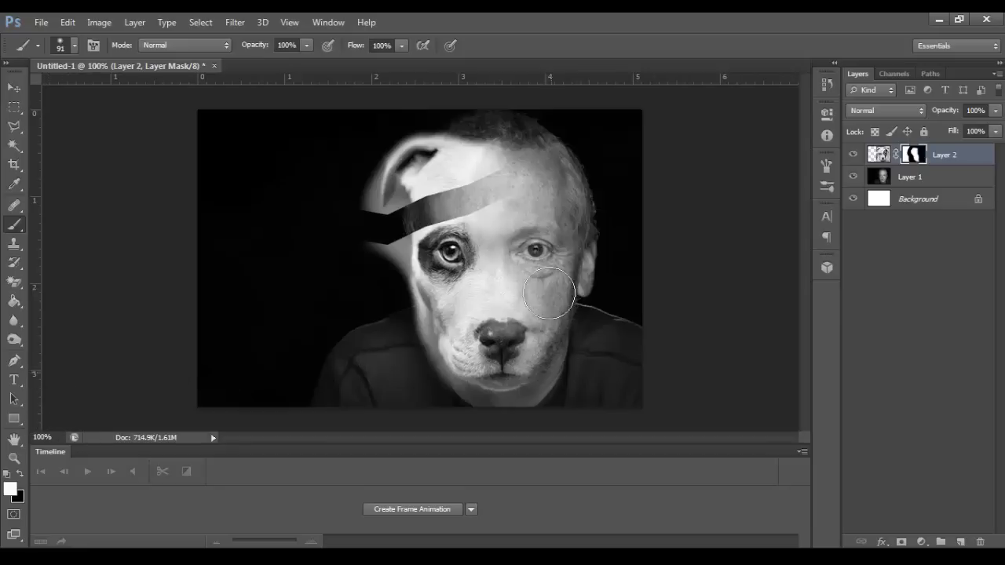
{"action": "mouse_move", "coordinate": [472, 156]}
{"action": "left_mouse_down"}
{"action": "mouse_move", "coordinate": [440, 130]}
{"action": "mouse_move", "coordinate": [383, 160]}
{"action": "mouse_move", "coordinate": [393, 154]}
{"action": "left_mouse_up"}
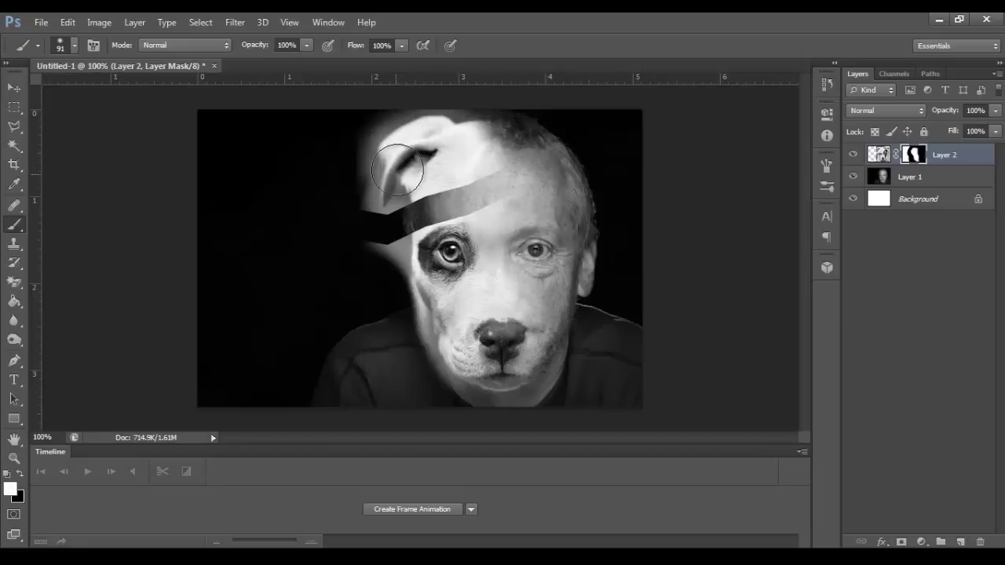
{"action": "left_click_drag", "start_coordinate": [471, 147], "coordinate": [478, 145]}
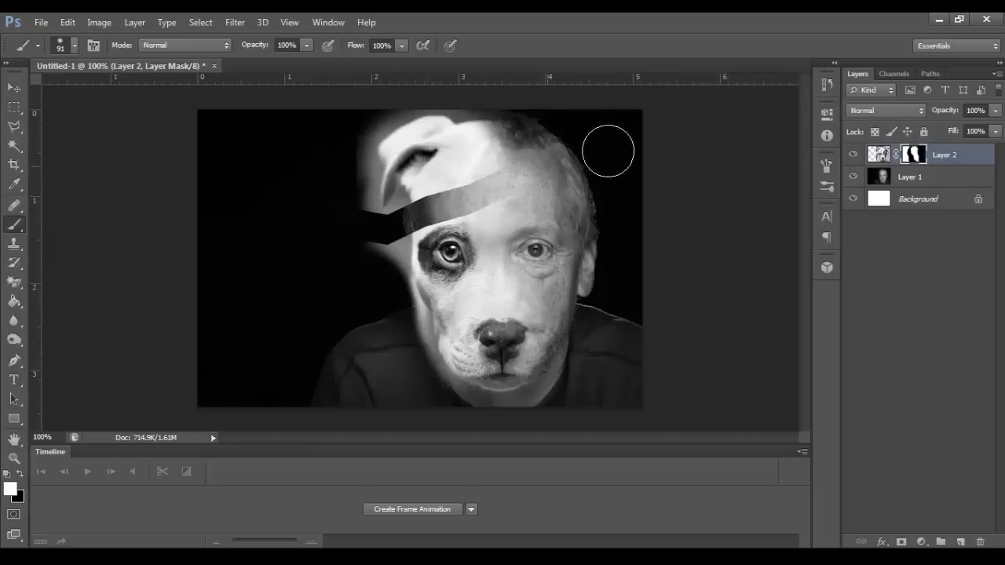
- Make the dog layer's image active instead of its mask, and collapse the Timeline to enlarge the canvas area
{"action": "left_click", "coordinate": [879, 155]}
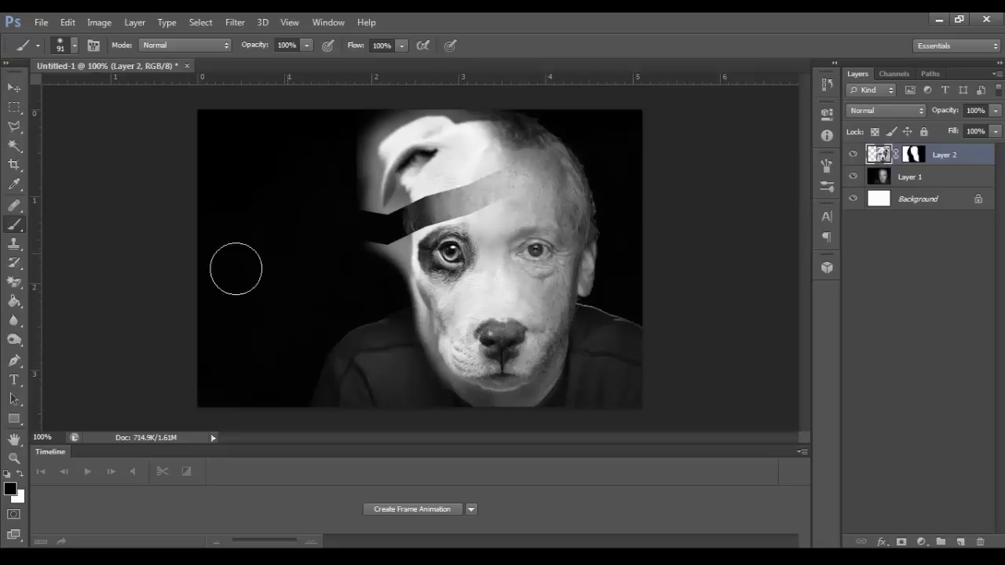
{"action": "left_click", "coordinate": [13, 458]}
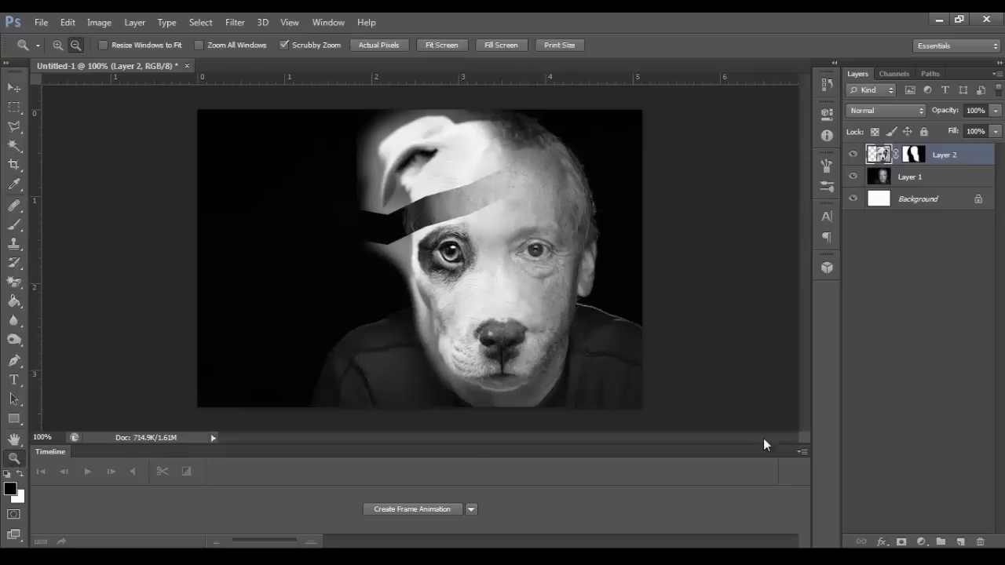
{"action": "left_click", "coordinate": [802, 453]}
{"action": "left_click", "coordinate": [841, 422]}
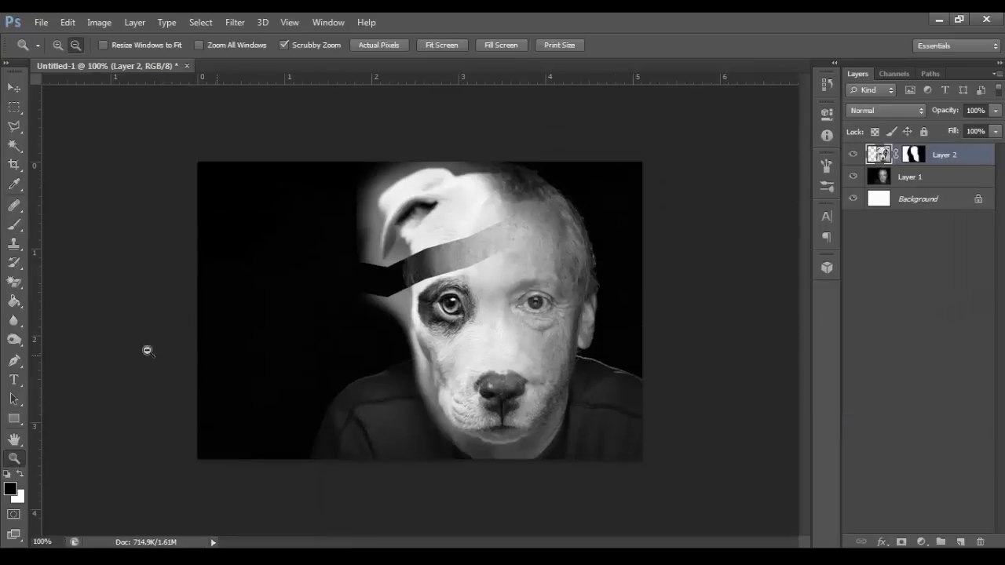
- With the Clone Stamp tool, sample the raised white forehead on the dog layer and paint it over the middle of the gap below
{"action": "left_click", "coordinate": [440, 234]}
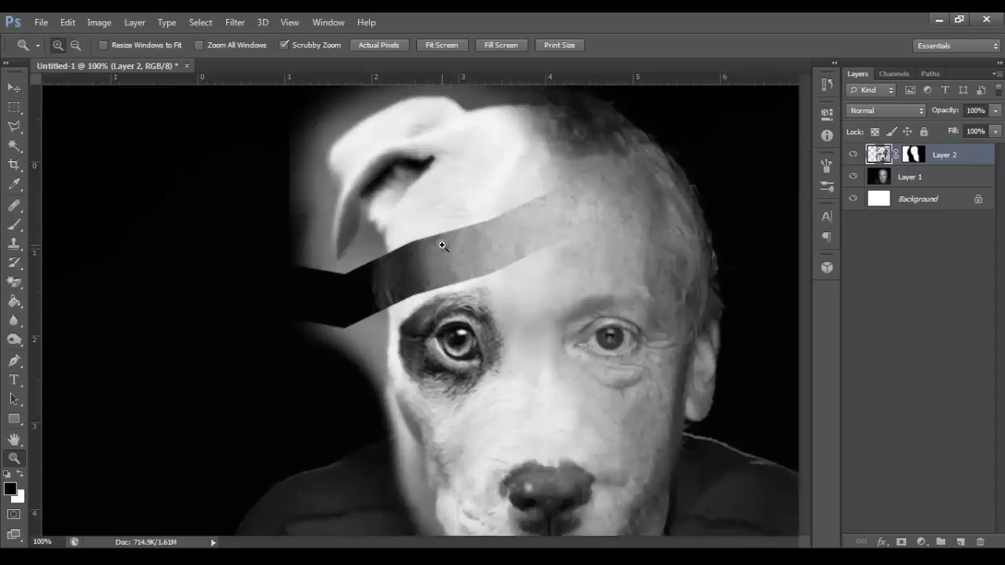
{"action": "scroll", "coordinate": [458, 250], "scroll_direction": "up", "scroll_amount": 1}
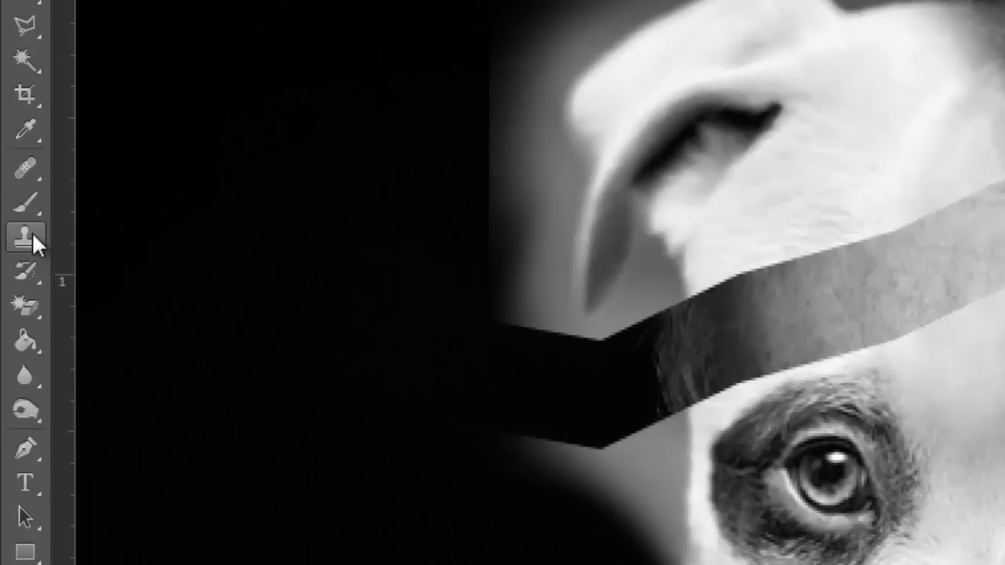
{"action": "left_click", "coordinate": [24, 252]}
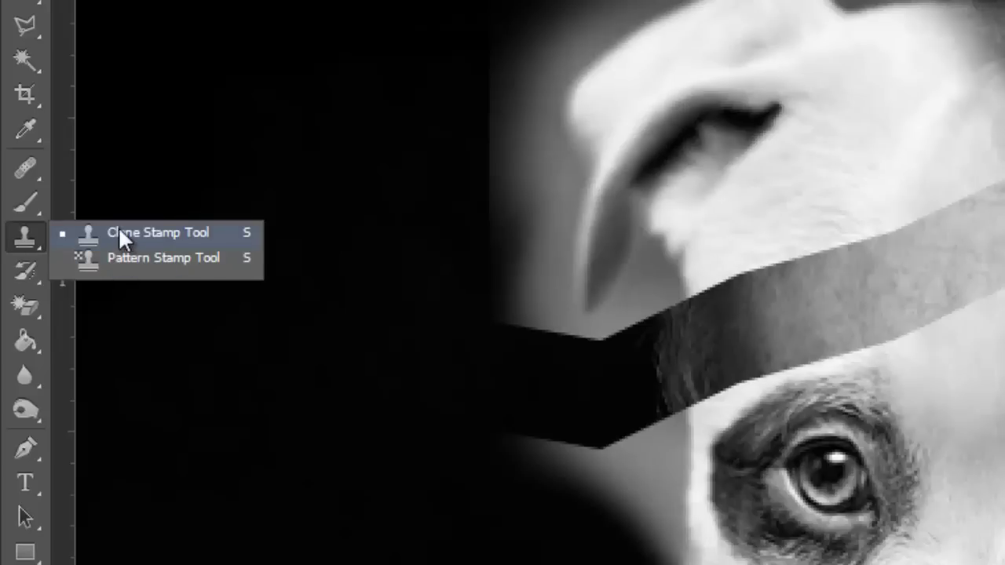
{"action": "left_click", "coordinate": [33, 240]}
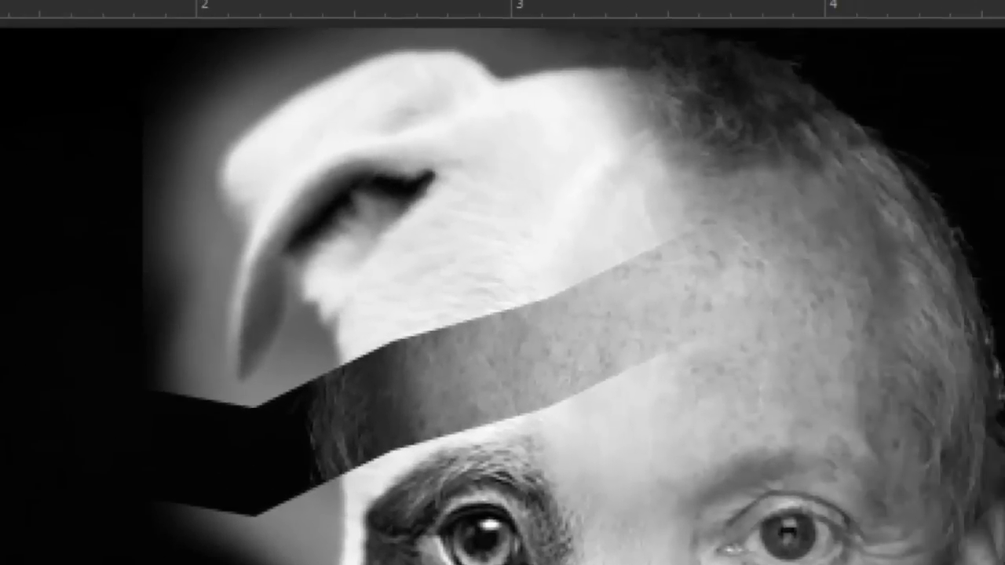
{"action": "left_click", "coordinate": [0, 0]}
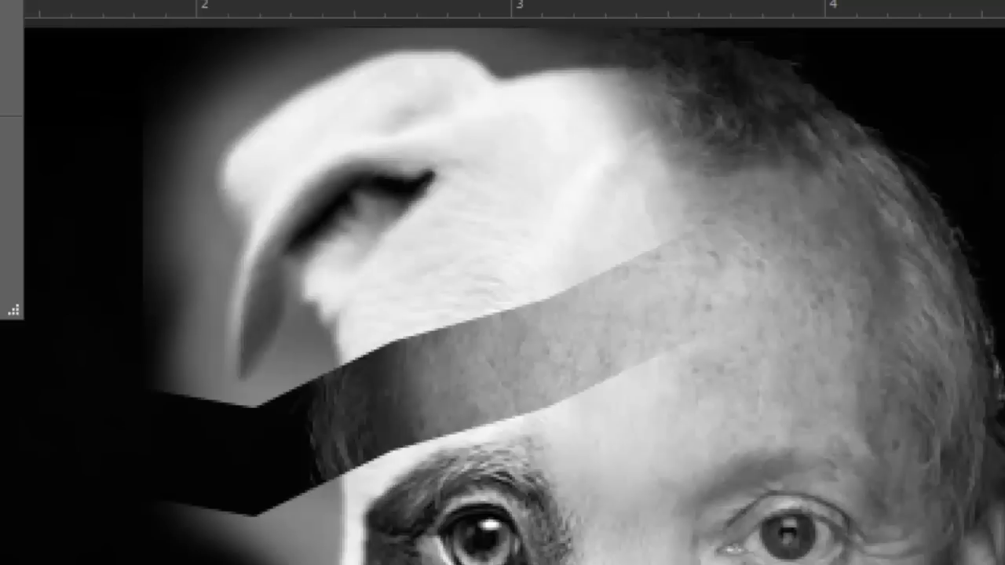
{"action": "left_click", "coordinate": [565, 58]}
{"action": "left_click", "coordinate": [0, 0]}
{"action": "left_click", "coordinate": [513, 238]}
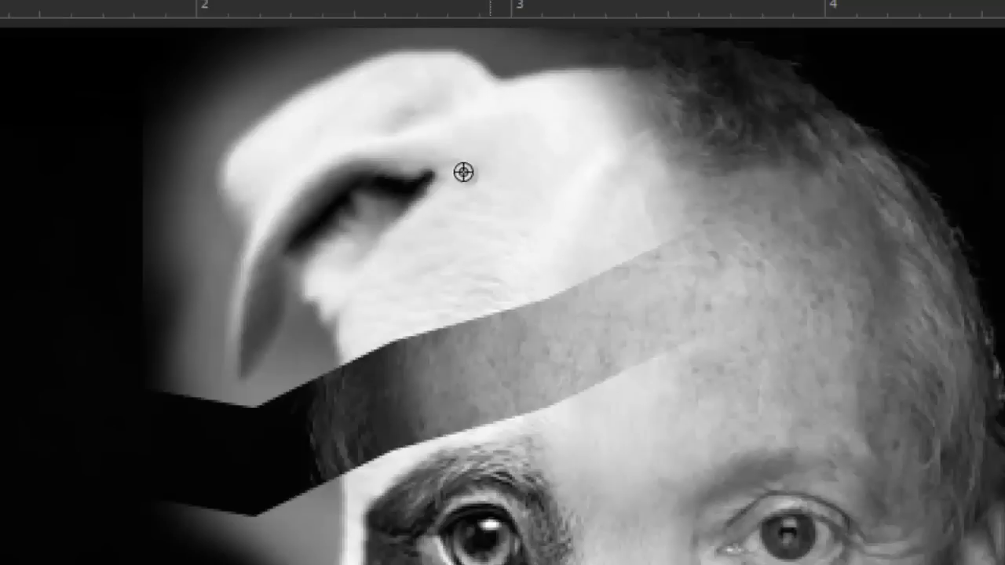
{"action": "left_click", "coordinate": [520, 210], "text": "alt"}
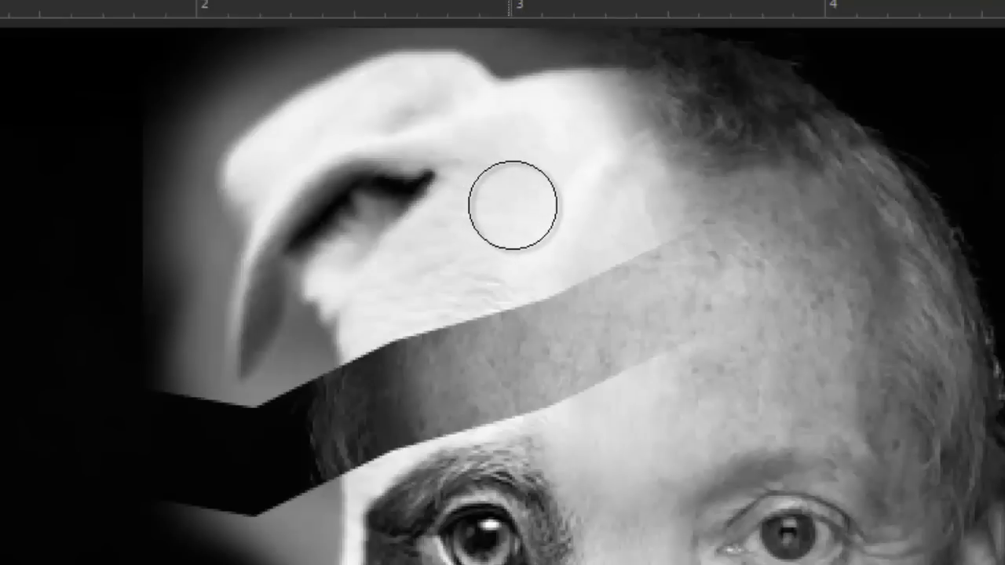
{"action": "mouse_move", "coordinate": [507, 244]}
{"action": "left_mouse_down"}
{"action": "mouse_move", "coordinate": [486, 364]}
{"action": "mouse_move", "coordinate": [488, 347]}
{"action": "mouse_move", "coordinate": [501, 346]}
{"action": "mouse_move", "coordinate": [486, 349]}
{"action": "mouse_move", "coordinate": [508, 350]}
{"action": "mouse_move", "coordinate": [501, 339]}
{"action": "mouse_move", "coordinate": [516, 328]}
{"action": "mouse_move", "coordinate": [538, 328]}
{"action": "mouse_move", "coordinate": [590, 299]}
{"action": "mouse_move", "coordinate": [567, 340]}
{"action": "mouse_move", "coordinate": [571, 330]}
{"action": "mouse_move", "coordinate": [536, 358]}
{"action": "mouse_move", "coordinate": [484, 366]}
{"action": "mouse_move", "coordinate": [454, 339]}
{"action": "left_mouse_up"}
{"action": "mouse_move", "coordinate": [530, 236]}
{"action": "left_mouse_down"}
{"action": "mouse_move", "coordinate": [381, 332]}
{"action": "mouse_move", "coordinate": [444, 324]}
{"action": "mouse_move", "coordinate": [424, 345]}
{"action": "mouse_move", "coordinate": [317, 342]}
{"action": "mouse_move", "coordinate": [422, 331]}
{"action": "mouse_move", "coordinate": [398, 337]}
{"action": "mouse_move", "coordinate": [505, 268]}
{"action": "mouse_move", "coordinate": [406, 343]}
{"action": "mouse_move", "coordinate": [373, 392]}
{"action": "mouse_move", "coordinate": [375, 413]}
{"action": "mouse_move", "coordinate": [403, 392]}
{"action": "left_mouse_up"}
- Clone nearby forehead areas over the remaining gap edges where the dog's forehead meets the man's skin
{"action": "left_click", "coordinate": [562, 170], "text": "alt"}
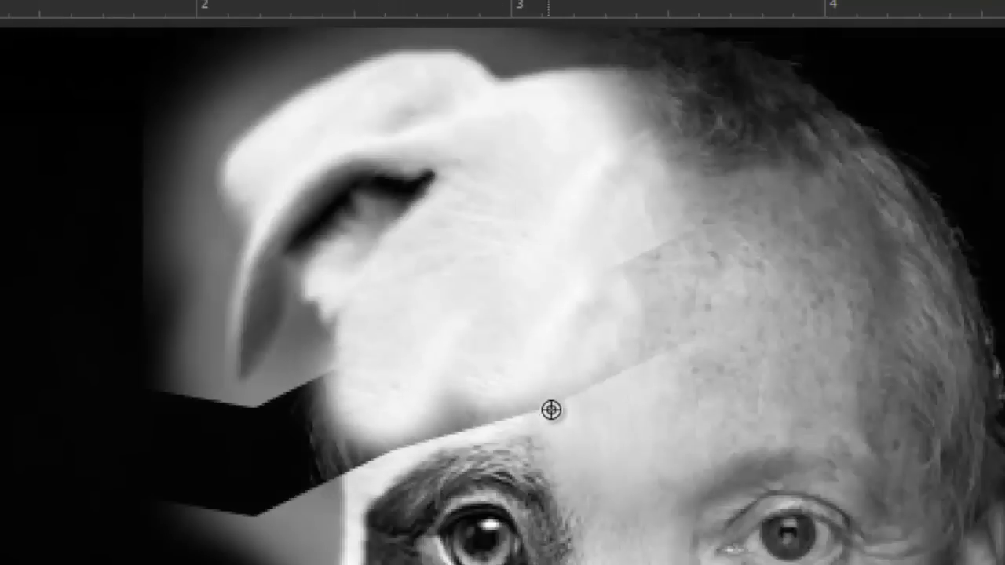
{"action": "left_click", "coordinate": [588, 420], "text": "alt"}
{"action": "left_click", "coordinate": [573, 388]}
{"action": "left_click_drag", "start_coordinate": [572, 388], "coordinate": [615, 354]}
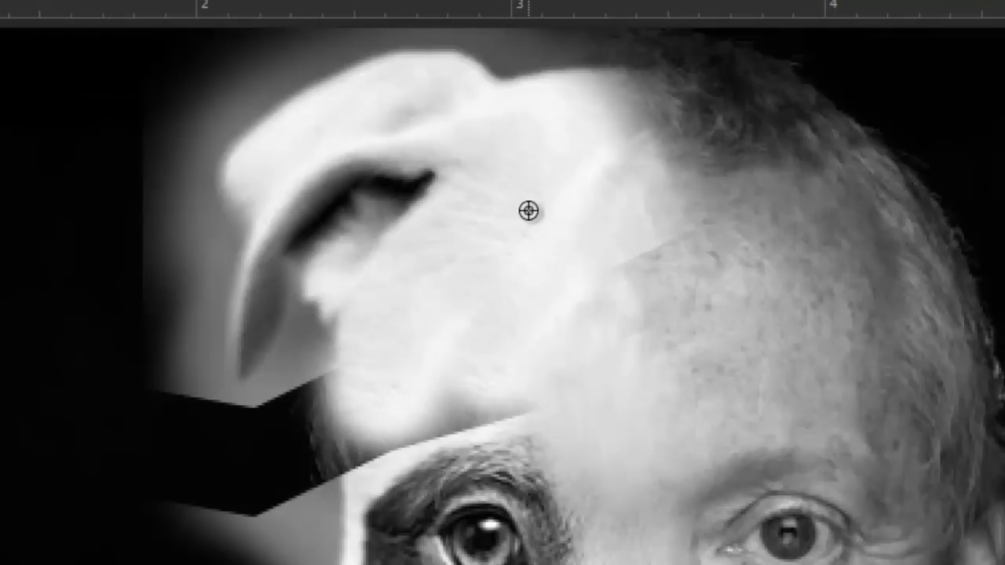
{"action": "left_click", "coordinate": [523, 263], "text": "alt"}
{"action": "mouse_move", "coordinate": [625, 302]}
{"action": "left_mouse_down"}
{"action": "mouse_move", "coordinate": [630, 329]}
{"action": "mouse_move", "coordinate": [640, 232]}
{"action": "mouse_move", "coordinate": [637, 282]}
{"action": "left_mouse_up"}
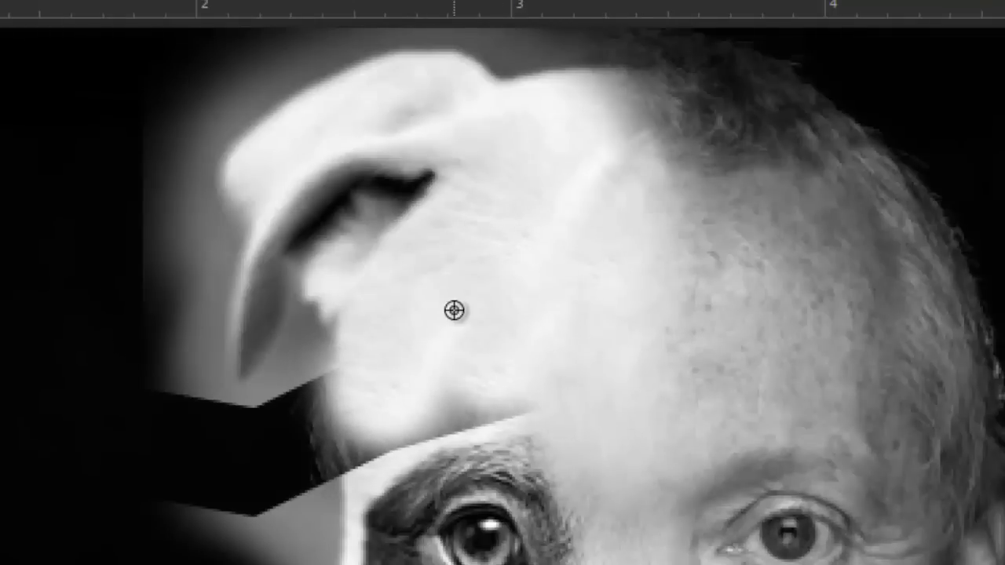
- Clone white forehead fur over the remaining seam just above the dog's eye and out to the side of the head
{"action": "left_click", "coordinate": [504, 285], "text": "alt"}
{"action": "mouse_move", "coordinate": [521, 372]}
{"action": "left_mouse_down"}
{"action": "mouse_move", "coordinate": [454, 405]}
{"action": "mouse_move", "coordinate": [500, 397]}
{"action": "mouse_move", "coordinate": [426, 405]}
{"action": "mouse_move", "coordinate": [369, 428]}
{"action": "left_mouse_up"}
{"action": "left_click", "coordinate": [474, 355], "text": "alt"}
{"action": "mouse_move", "coordinate": [348, 466]}
{"action": "left_mouse_down"}
{"action": "mouse_move", "coordinate": [353, 440]}
{"action": "mouse_move", "coordinate": [335, 464]}
{"action": "mouse_move", "coordinate": [380, 408]}
{"action": "left_mouse_up"}
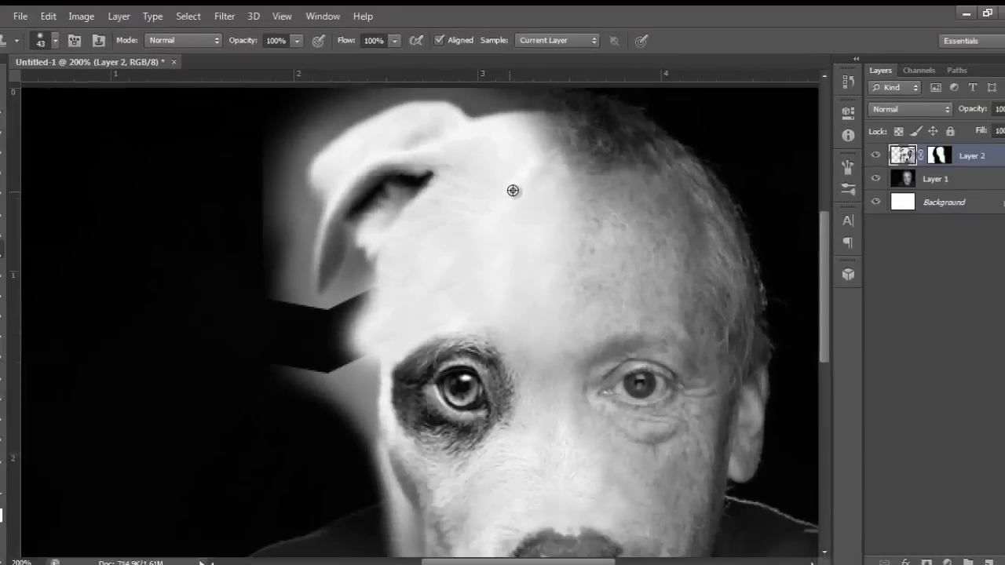
{"action": "scroll", "coordinate": [511, 188], "scroll_direction": "down", "scroll_amount": 3}
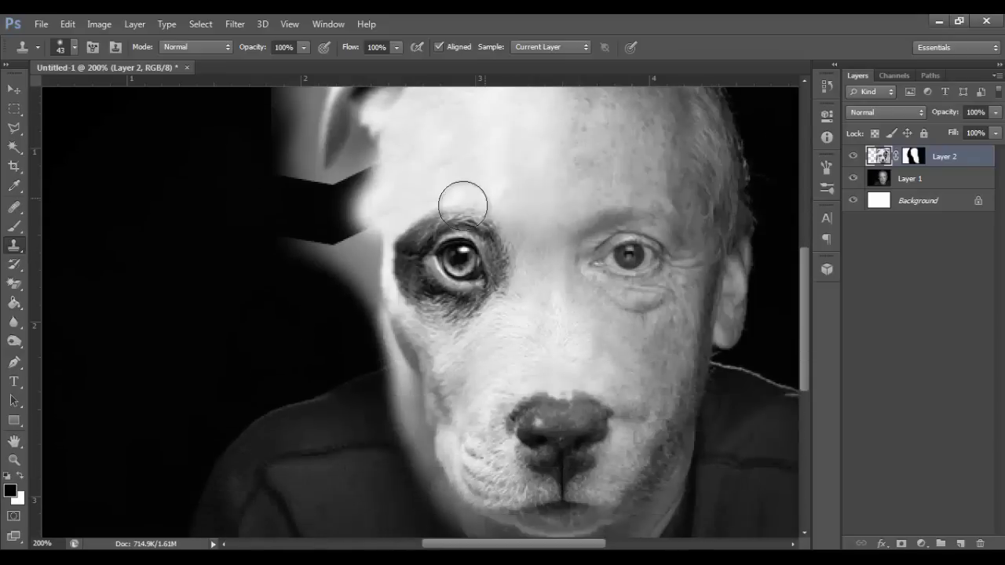
{"action": "scroll", "coordinate": [330, 205], "scroll_direction": "up", "scroll_amount": 1}
{"action": "mouse_move", "coordinate": [347, 235]}
{"action": "left_mouse_down"}
{"action": "mouse_move", "coordinate": [358, 274]}
{"action": "mouse_move", "coordinate": [348, 336]}
{"action": "mouse_move", "coordinate": [391, 421]}
{"action": "mouse_move", "coordinate": [376, 401]}
{"action": "left_mouse_up"}
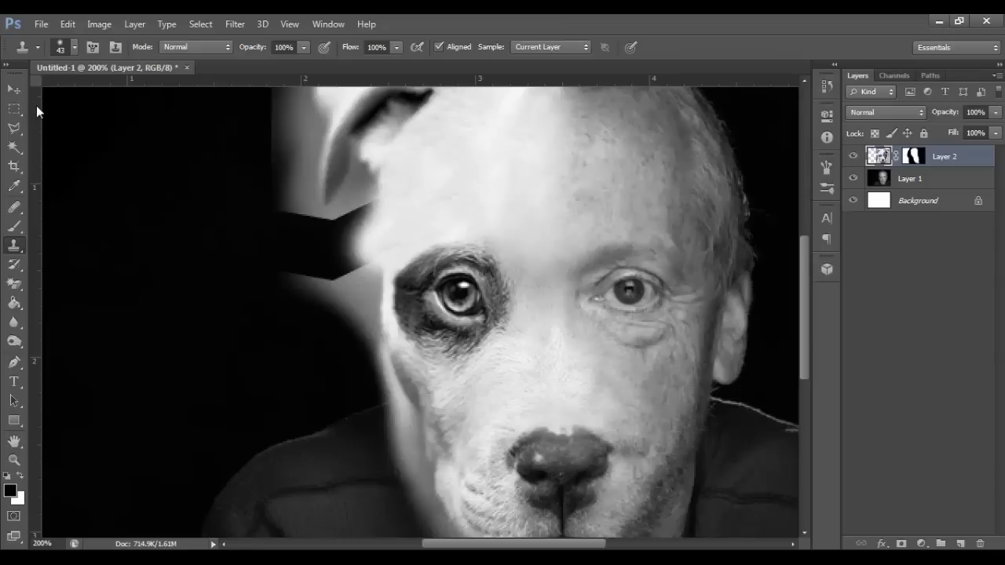
{"action": "left_click", "coordinate": [15, 90]}
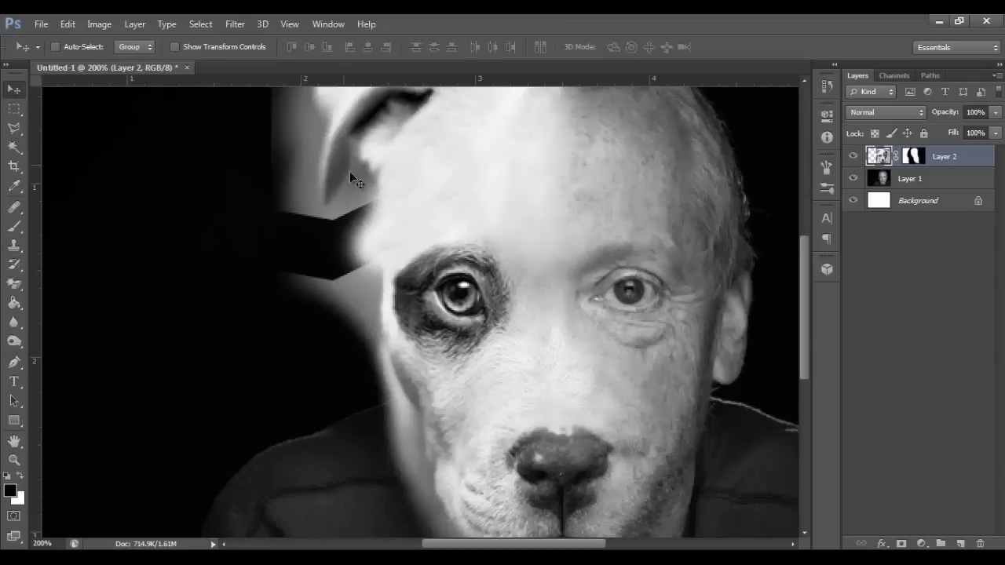
{"action": "scroll", "coordinate": [389, 258], "scroll_direction": "down", "scroll_amount": 2}
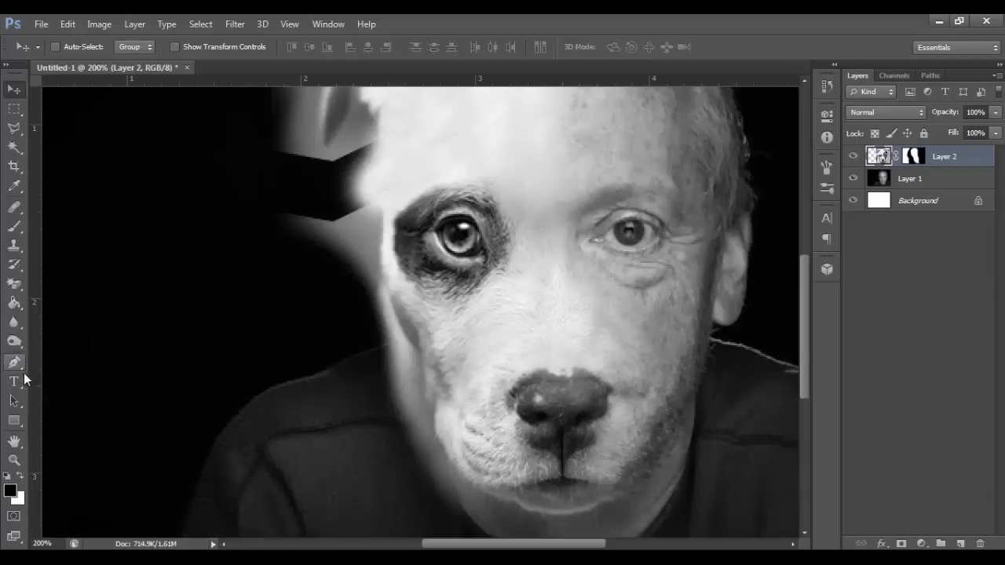
- Start a Pen path below the dog's chin and trace the outer edge of the muzzle up toward the cheek
{"action": "left_click", "coordinate": [15, 364]}
{"action": "scroll", "coordinate": [251, 291], "scroll_direction": "down", "scroll_amount": 2}
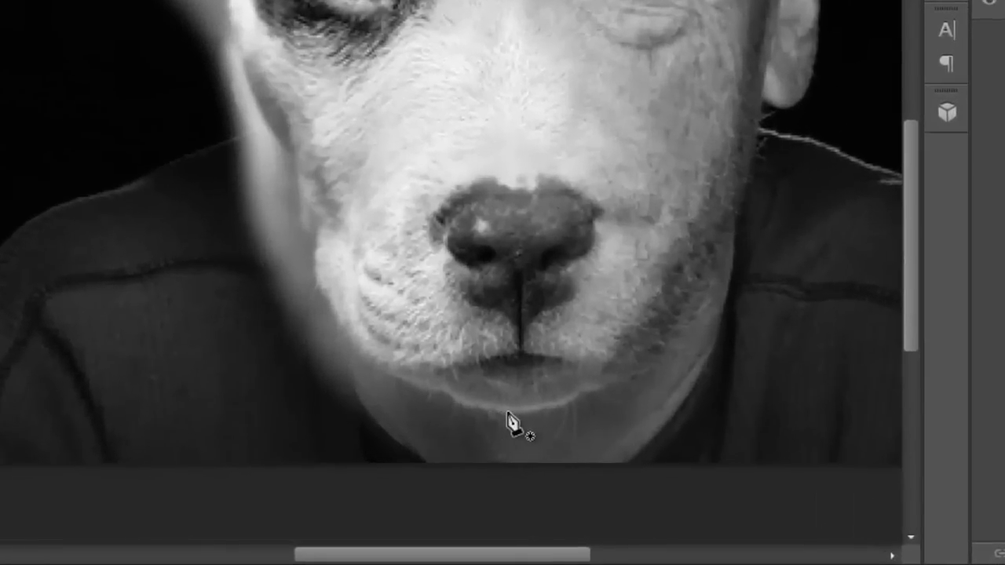
{"action": "left_click_drag", "start_coordinate": [498, 407], "coordinate": [481, 411]}
{"action": "left_click_drag", "start_coordinate": [457, 399], "coordinate": [400, 380]}
{"action": "key", "text": "ctrl+z"}
{"action": "key", "text": "ctrl+z"}
{"action": "left_click_drag", "start_coordinate": [354, 342], "coordinate": [286, 162]}
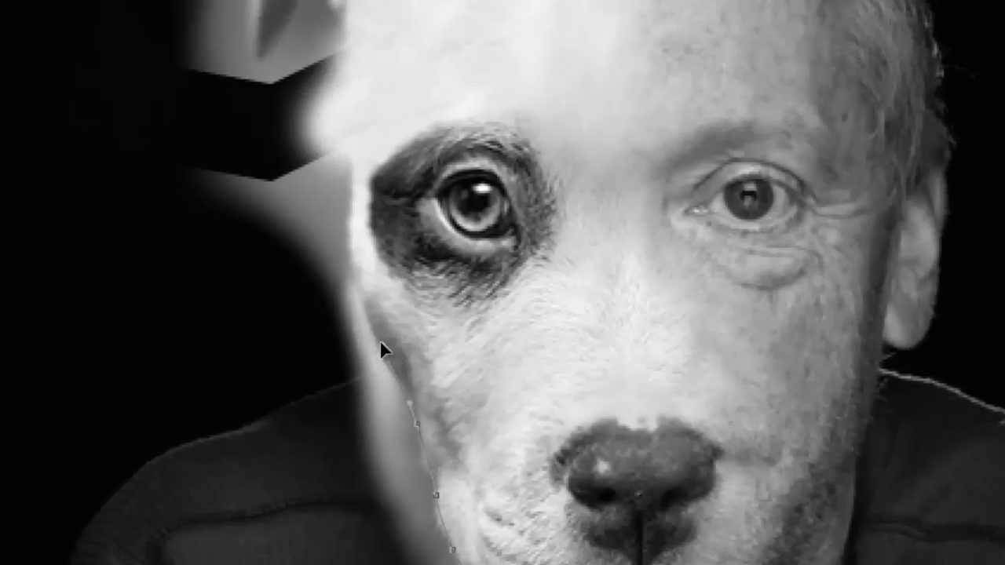
- Continue the Pen path up the dog's cheek and the side of the forehead to the inner edge of the raised ear
{"action": "left_click", "coordinate": [371, 328]}
{"action": "scroll", "coordinate": [353, 237], "scroll_direction": "up", "scroll_amount": 3}
{"action": "left_click_drag", "start_coordinate": [350, 247], "coordinate": [355, 247]}
{"action": "key", "text": "ctrl+z"}
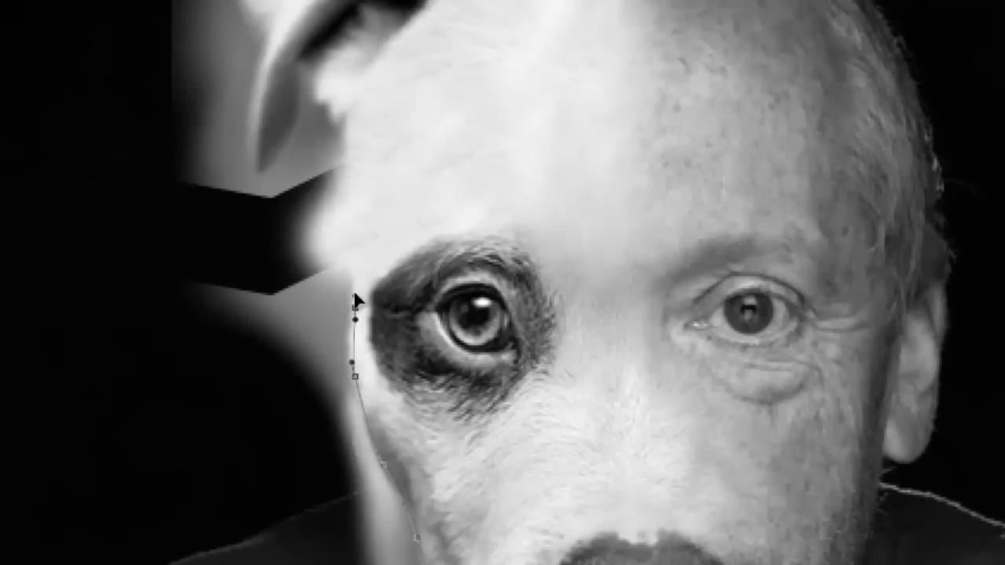
{"action": "left_click_drag", "start_coordinate": [350, 327], "coordinate": [350, 312]}
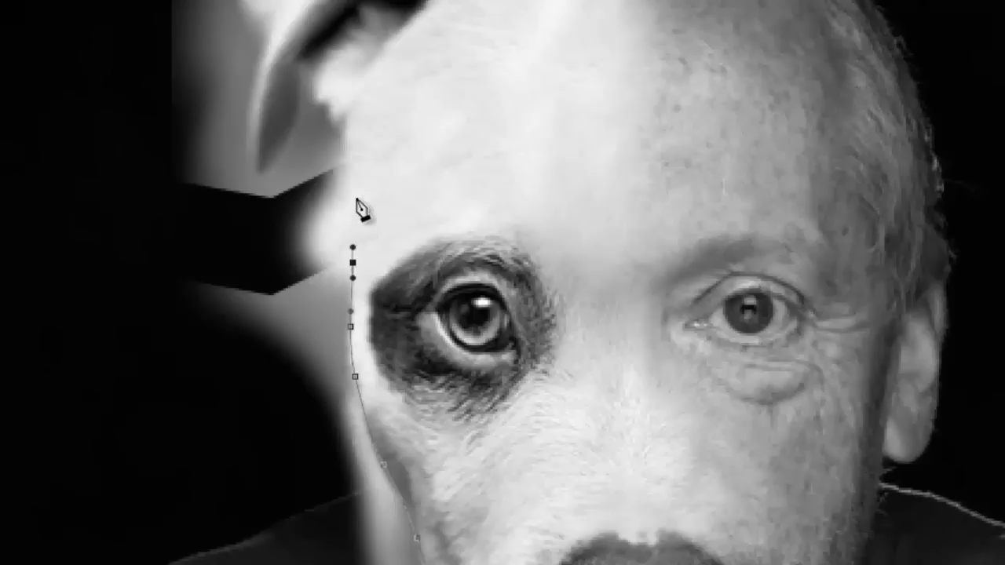
{"action": "scroll", "coordinate": [359, 220], "scroll_direction": "up", "scroll_amount": 2}
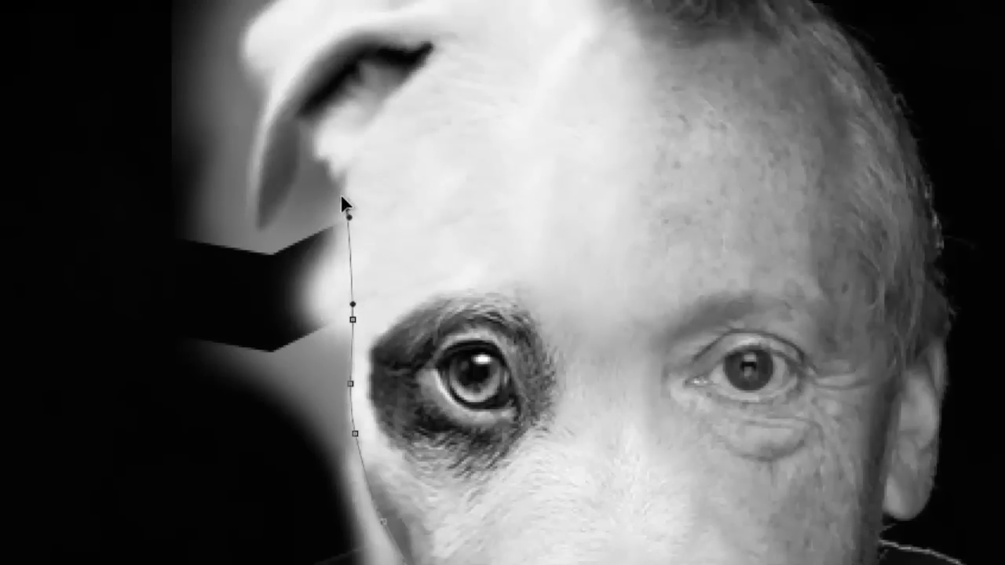
{"action": "left_click_drag", "start_coordinate": [346, 208], "coordinate": [341, 161]}
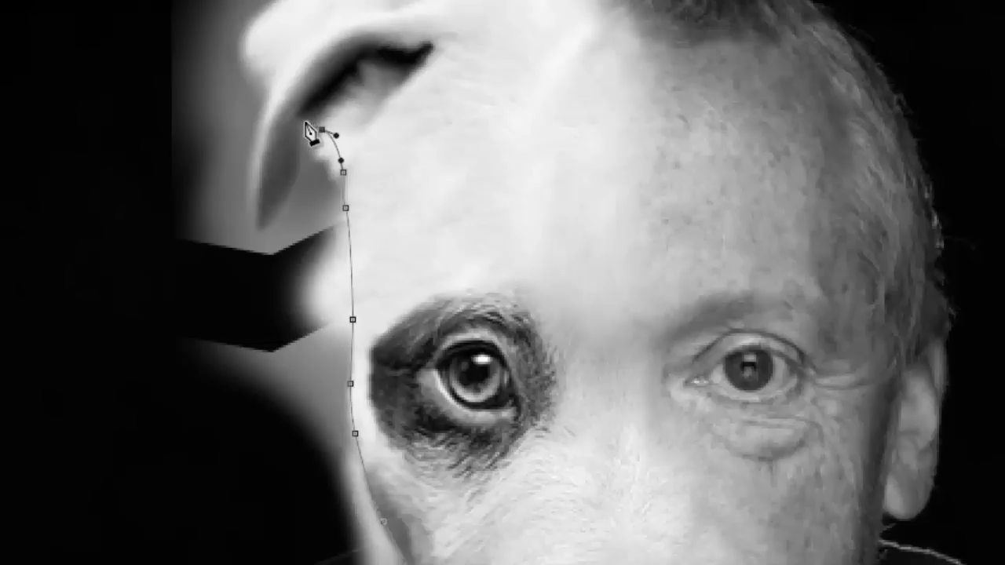
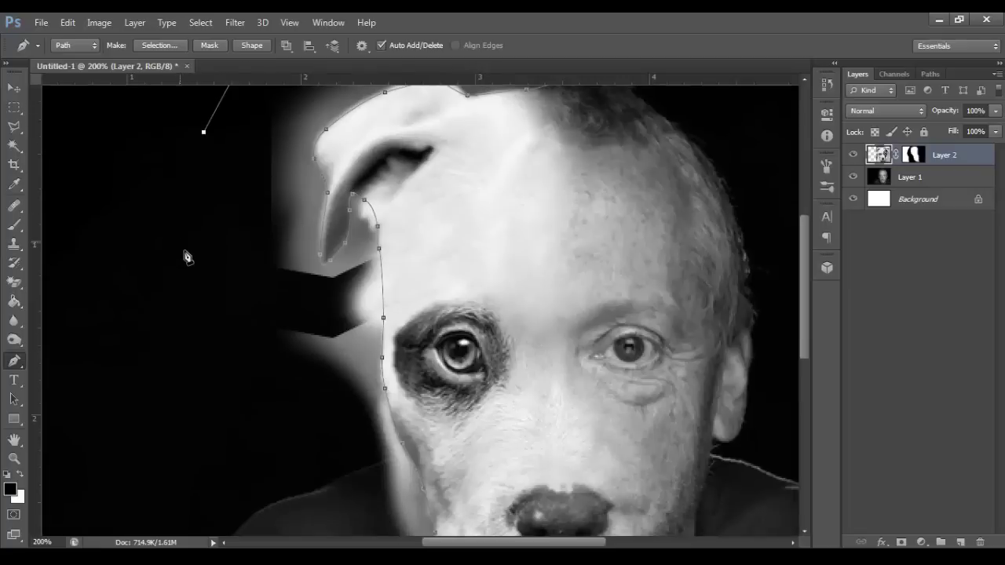
- Extend the Pen path down through the dark background and across the shoulder, and close it at the starting point below the chin
{"action": "left_click", "coordinate": [195, 292]}
{"action": "scroll", "coordinate": [216, 334], "scroll_direction": "down", "scroll_amount": 5}
{"action": "scroll", "coordinate": [223, 336], "scroll_direction": "down", "scroll_amount": 3}
{"action": "left_click", "coordinate": [253, 331]}
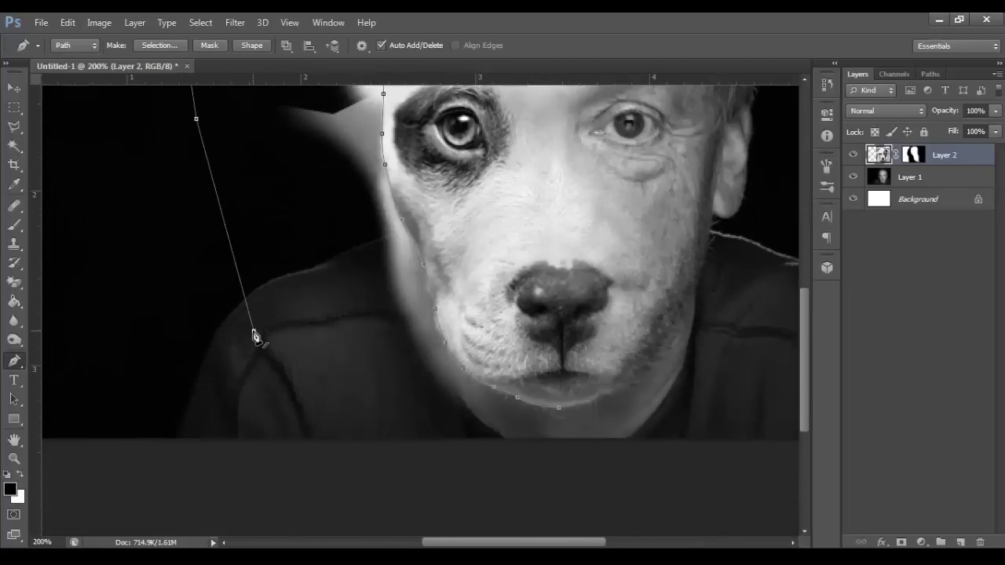
{"action": "left_click", "coordinate": [334, 397]}
{"action": "left_click", "coordinate": [428, 422]}
{"action": "left_click", "coordinate": [501, 434]}
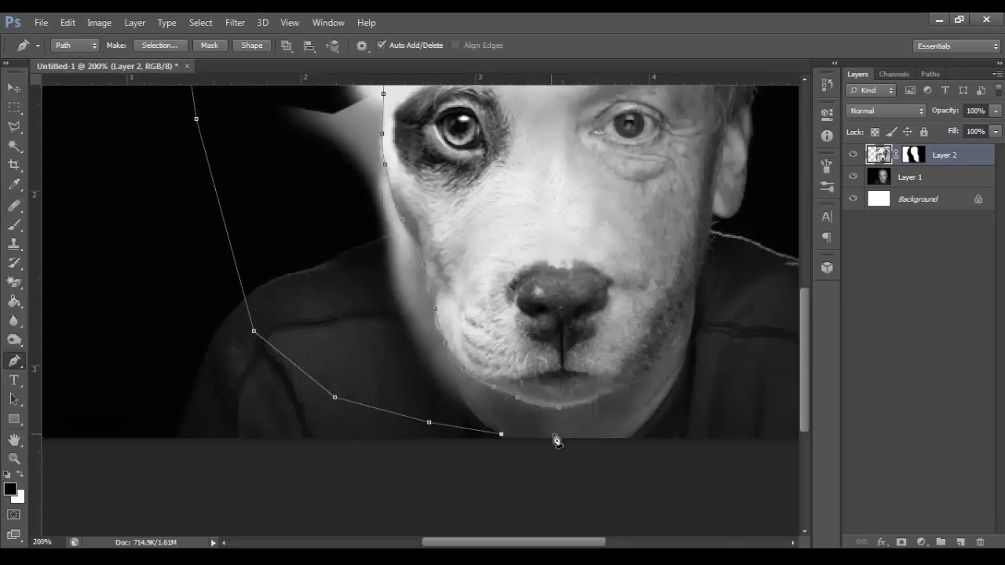
{"action": "left_click", "coordinate": [577, 429]}
- Convert the closed path to an anti-aliased selection with a 0-pixel feather and delete the dog layer's background inside it
{"action": "right_click", "coordinate": [559, 411]}
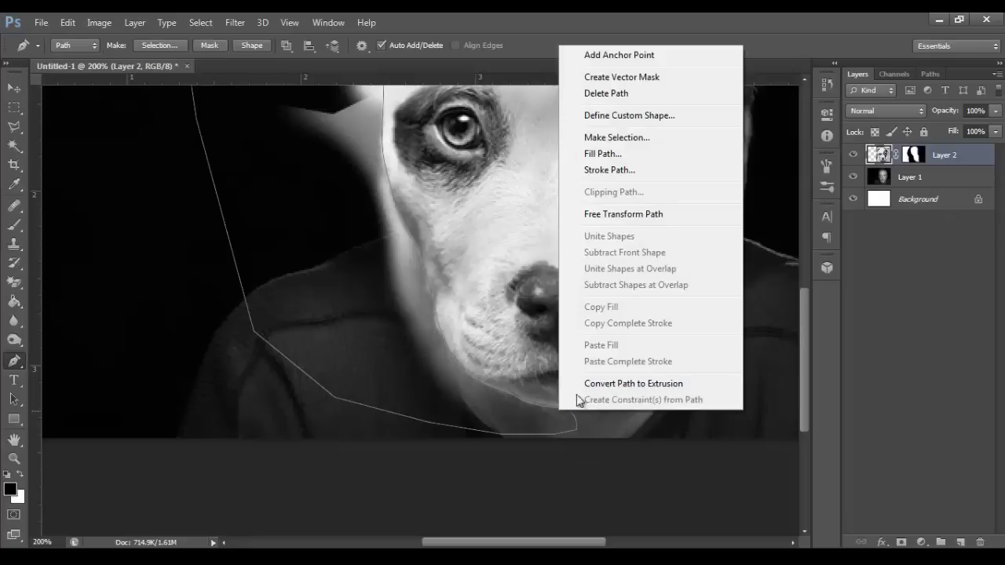
{"action": "left_click", "coordinate": [697, 135]}
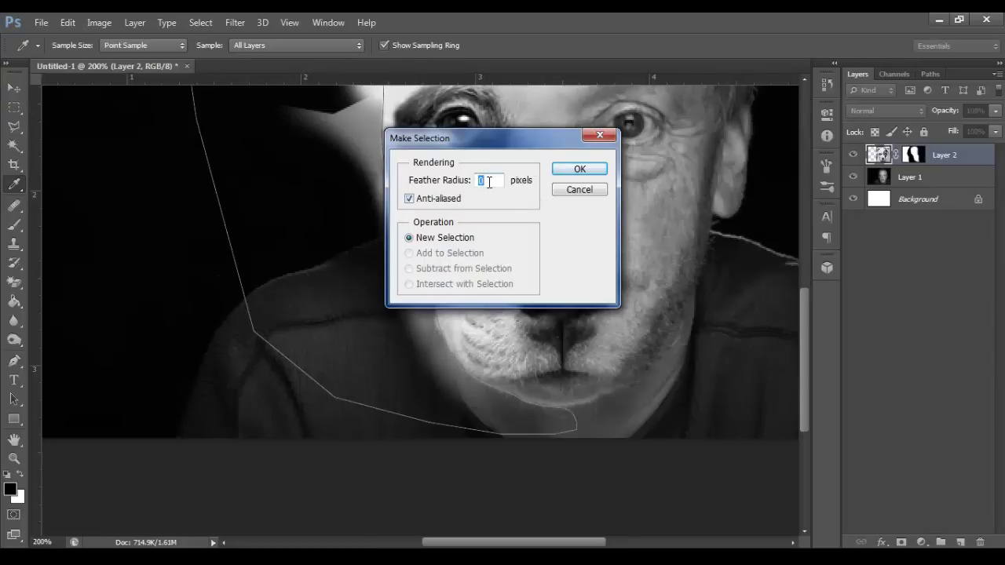
{"action": "left_click", "coordinate": [579, 170]}
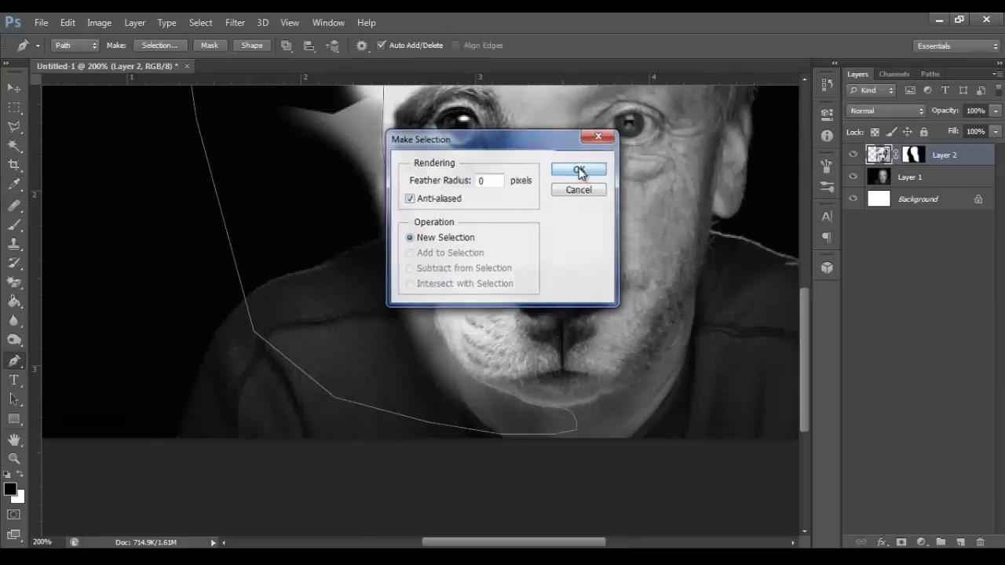
{"action": "scroll", "coordinate": [577, 189], "scroll_direction": "up", "scroll_amount": 3}
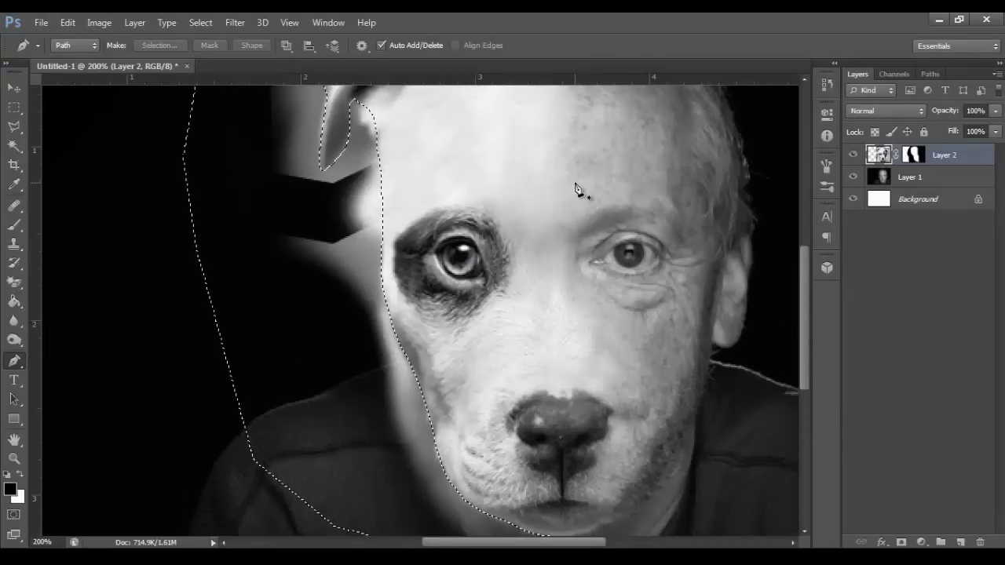
{"action": "scroll", "coordinate": [575, 188], "scroll_direction": "up", "scroll_amount": 3}
{"action": "scroll", "coordinate": [579, 196], "scroll_direction": "up", "scroll_amount": 3}
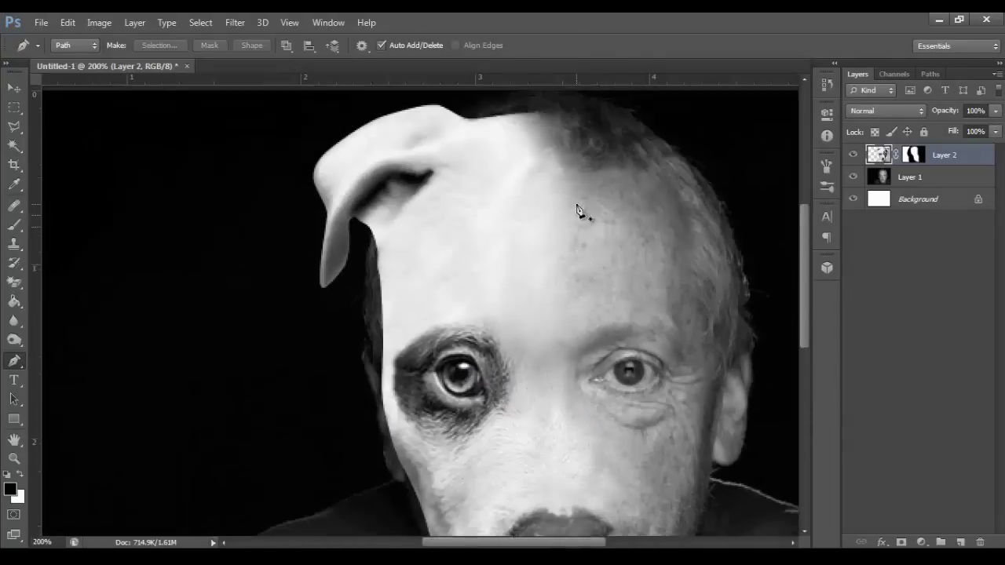
- Trace a small closed Pen path along the lower outer edge of the dog's muzzle, with its far side over the shirt
{"action": "scroll", "coordinate": [566, 213], "scroll_direction": "down", "scroll_amount": 6}
{"action": "scroll", "coordinate": [557, 215], "scroll_direction": "down", "scroll_amount": 2}
{"action": "scroll", "coordinate": [556, 220], "scroll_direction": "up", "scroll_amount": 9}
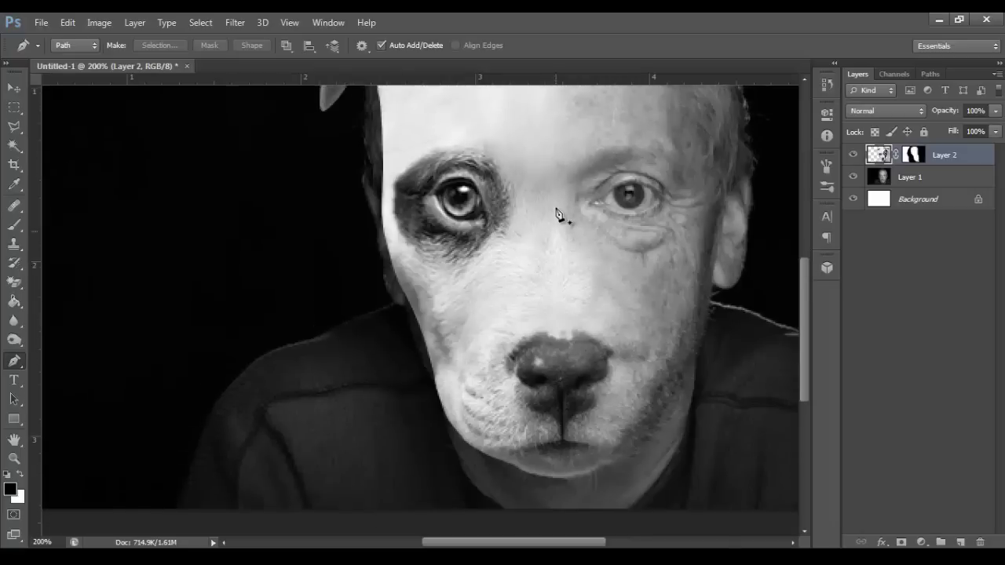
{"action": "scroll", "coordinate": [554, 229], "scroll_direction": "down", "scroll_amount": 6}
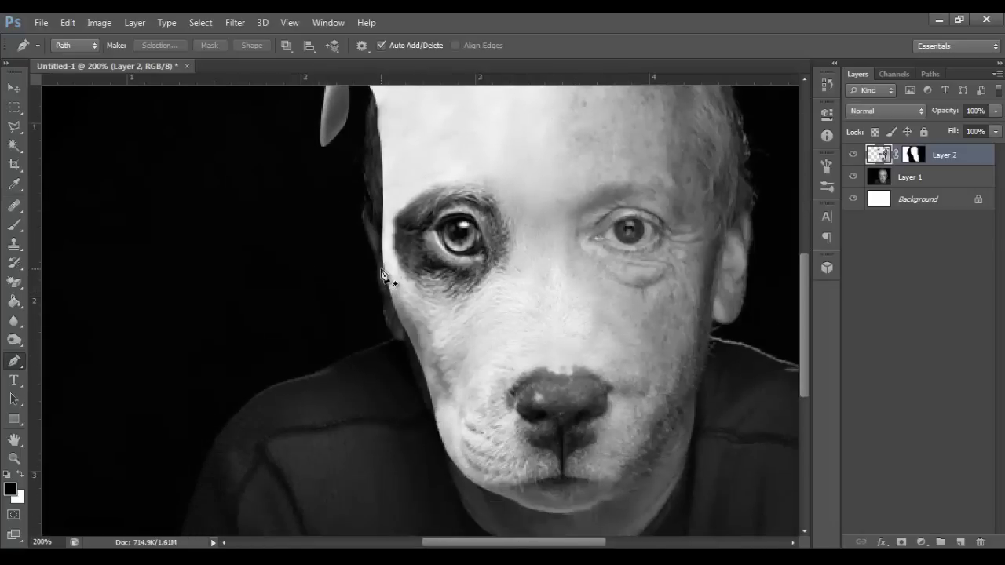
{"action": "scroll", "coordinate": [384, 283], "scroll_direction": "up", "scroll_amount": 9}
{"action": "scroll", "coordinate": [384, 280], "scroll_direction": "down", "scroll_amount": 14}
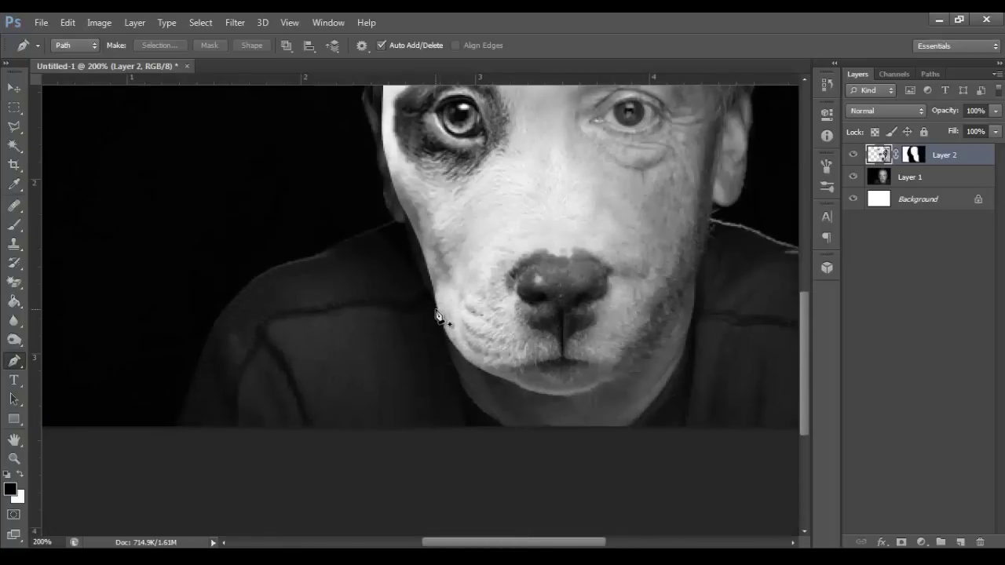
{"action": "left_click_drag", "start_coordinate": [435, 317], "coordinate": [436, 315]}
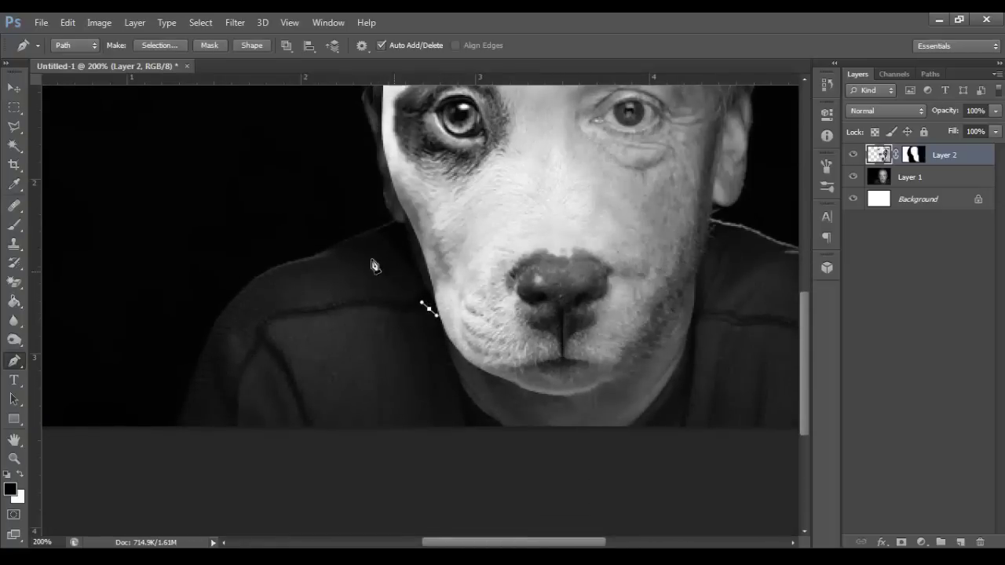
{"action": "left_click_drag", "start_coordinate": [467, 356], "coordinate": [470, 366]}
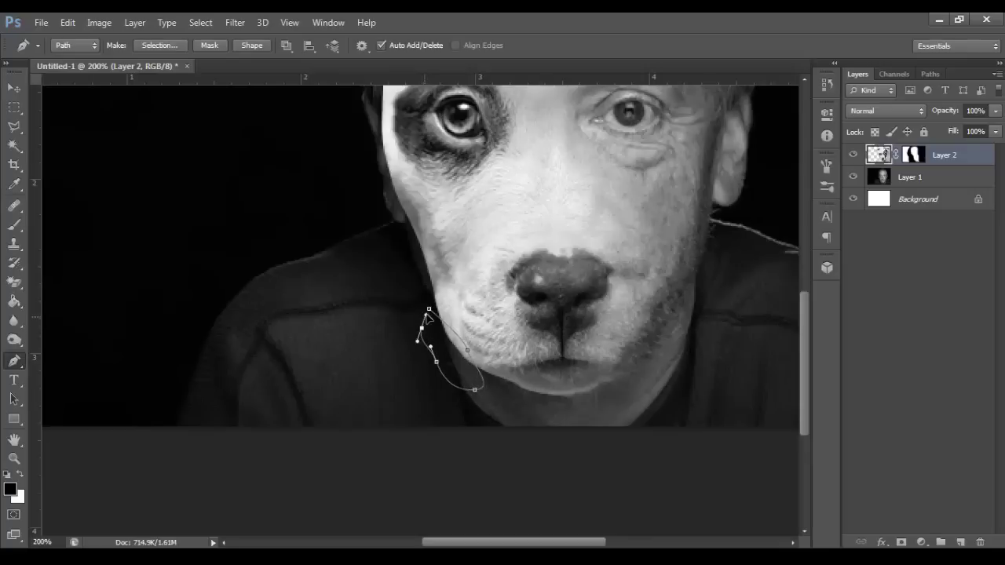
- Convert the closed path beside the muzzle to a selection, and deselect it
{"action": "right_click", "coordinate": [429, 315]}
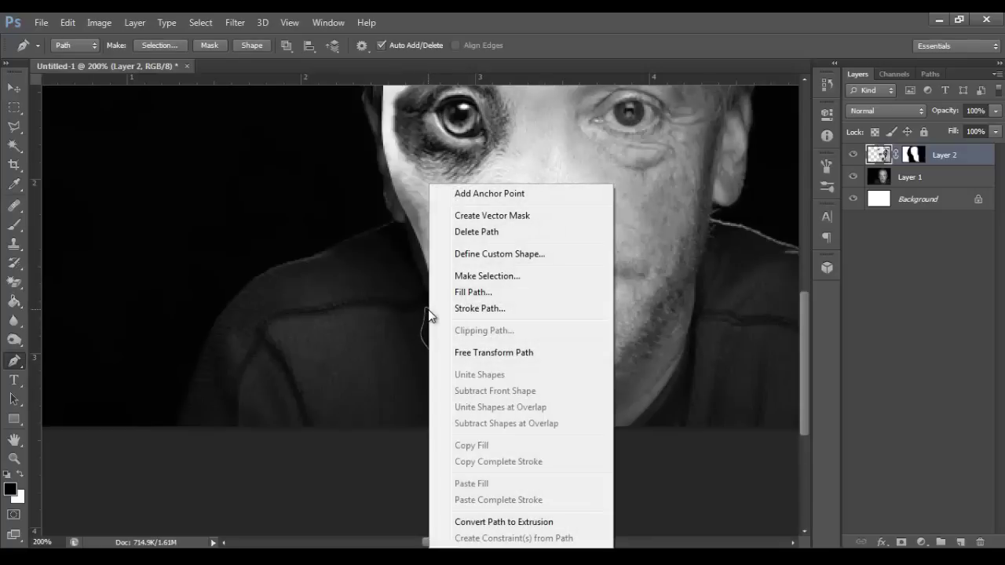
{"action": "left_click", "coordinate": [478, 275]}
{"action": "left_click", "coordinate": [579, 170]}
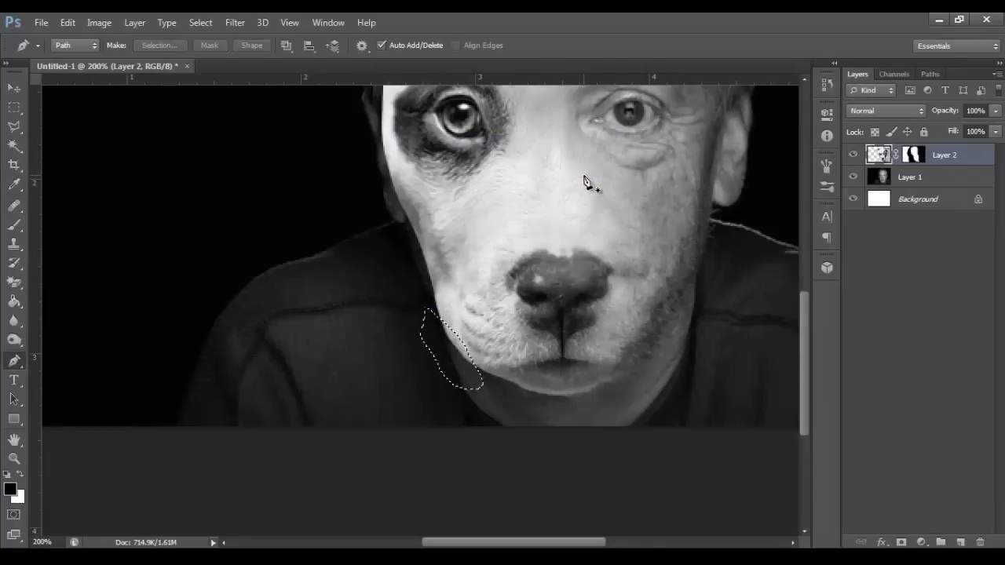
{"action": "key", "text": "ctrl+d"}
{"action": "key", "text": "ctrl+d"}
- With a 54 px black brush on Layer 1, paint out the man's hair and ear showing beside the dog's face
{"action": "scroll", "coordinate": [612, 220], "scroll_direction": "up", "scroll_amount": 3}
{"action": "scroll", "coordinate": [628, 242], "scroll_direction": "up", "scroll_amount": 2}
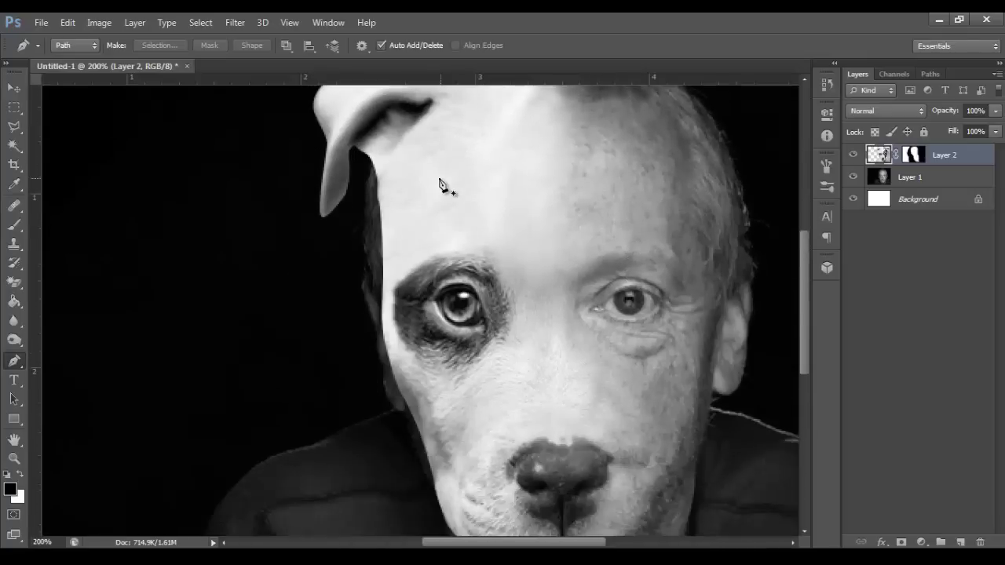
{"action": "scroll", "coordinate": [440, 190], "scroll_direction": "down", "scroll_amount": 4}
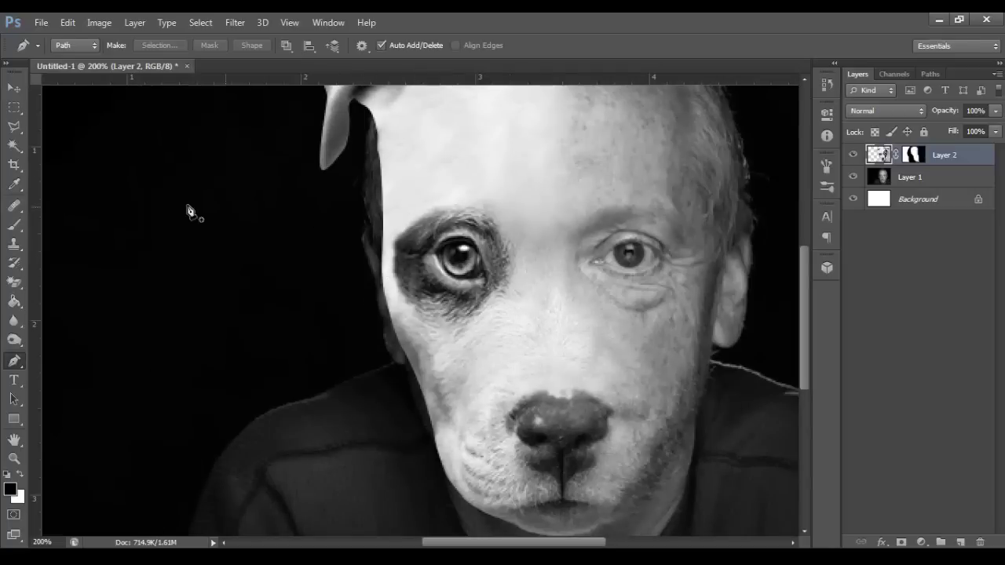
{"action": "left_click", "coordinate": [14, 225]}
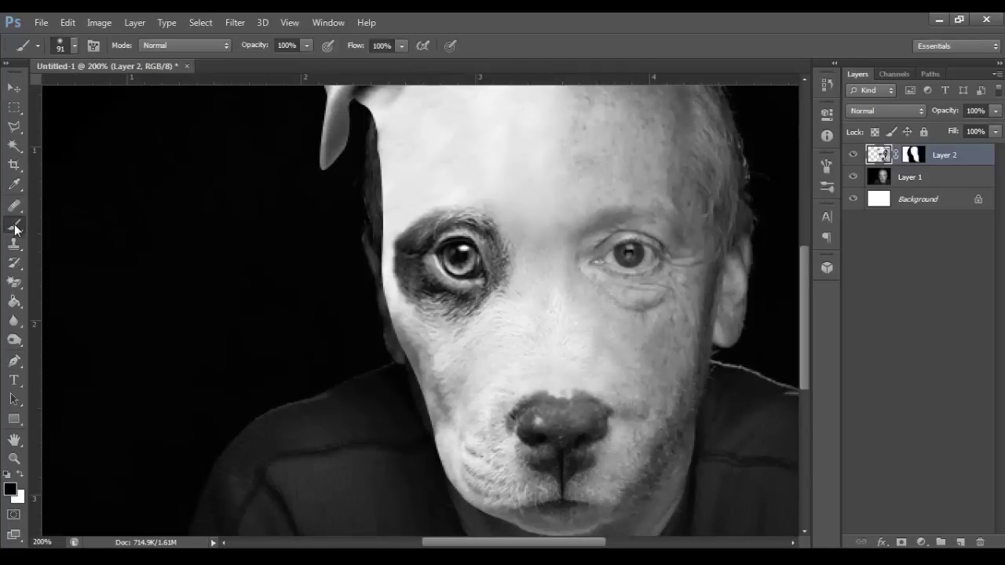
{"action": "left_click", "coordinate": [74, 44]}
{"action": "left_click_drag", "start_coordinate": [72, 90], "coordinate": [60, 91]}
{"action": "left_click", "coordinate": [461, 68]}
{"action": "left_click", "coordinate": [950, 179]}
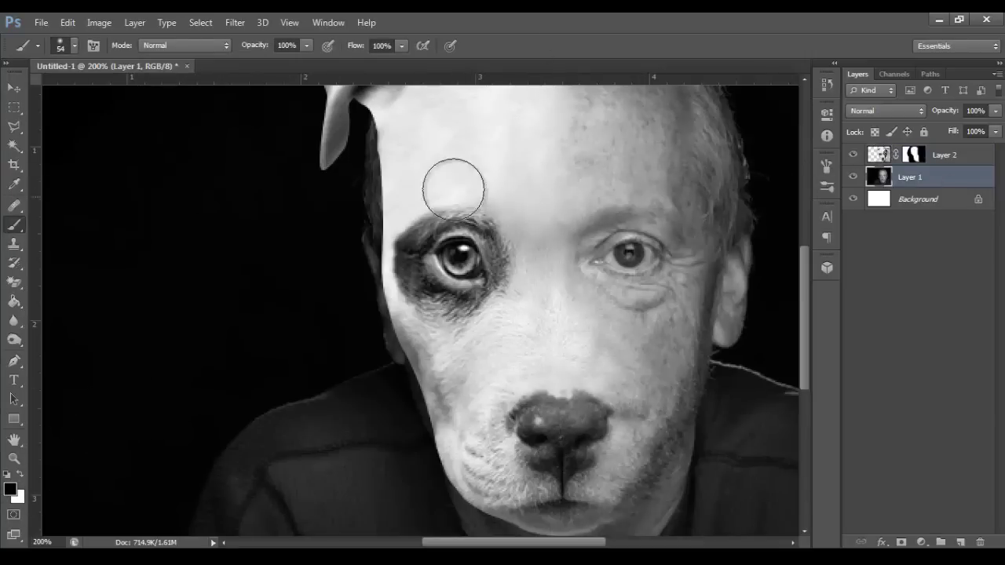
{"action": "mouse_move", "coordinate": [374, 134]}
{"action": "left_mouse_down"}
{"action": "mouse_move", "coordinate": [368, 288]}
{"action": "mouse_move", "coordinate": [383, 335]}
{"action": "mouse_move", "coordinate": [413, 352]}
{"action": "mouse_move", "coordinate": [386, 341]}
{"action": "left_mouse_up"}
- Lower the brush opacity to 38% and darken the man's remaining neck area along the dog's cheek
{"action": "left_click_drag", "start_coordinate": [307, 45], "coordinate": [274, 62]}
{"action": "left_click_drag", "start_coordinate": [303, 444], "coordinate": [322, 457]}
{"action": "key", "text": "ctrl+z"}
{"action": "mouse_move", "coordinate": [384, 374]}
{"action": "left_mouse_down"}
{"action": "mouse_move", "coordinate": [279, 374]}
{"action": "mouse_move", "coordinate": [269, 387]}
{"action": "mouse_move", "coordinate": [375, 357]}
{"action": "mouse_move", "coordinate": [395, 362]}
{"action": "mouse_move", "coordinate": [421, 422]}
{"action": "mouse_move", "coordinate": [519, 404]}
{"action": "mouse_move", "coordinate": [545, 447]}
{"action": "mouse_move", "coordinate": [411, 420]}
{"action": "mouse_move", "coordinate": [409, 396]}
{"action": "mouse_move", "coordinate": [434, 386]}
{"action": "mouse_move", "coordinate": [448, 417]}
{"action": "left_mouse_up"}
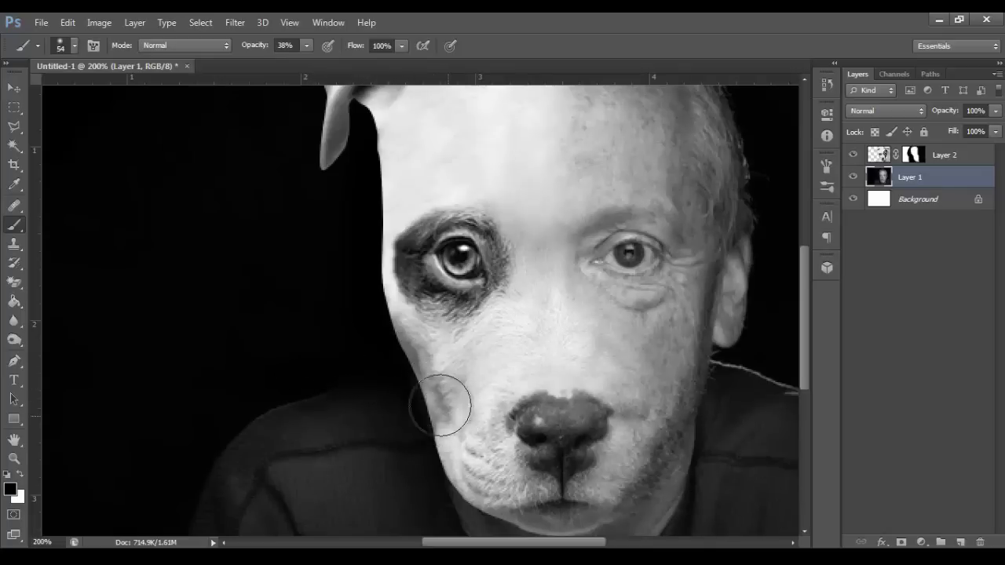
- Free-transform the dog layer, narrowing it from its outer side to 97.02% width, and apply the transform
{"action": "scroll", "coordinate": [505, 455], "scroll_direction": "down", "scroll_amount": 3}
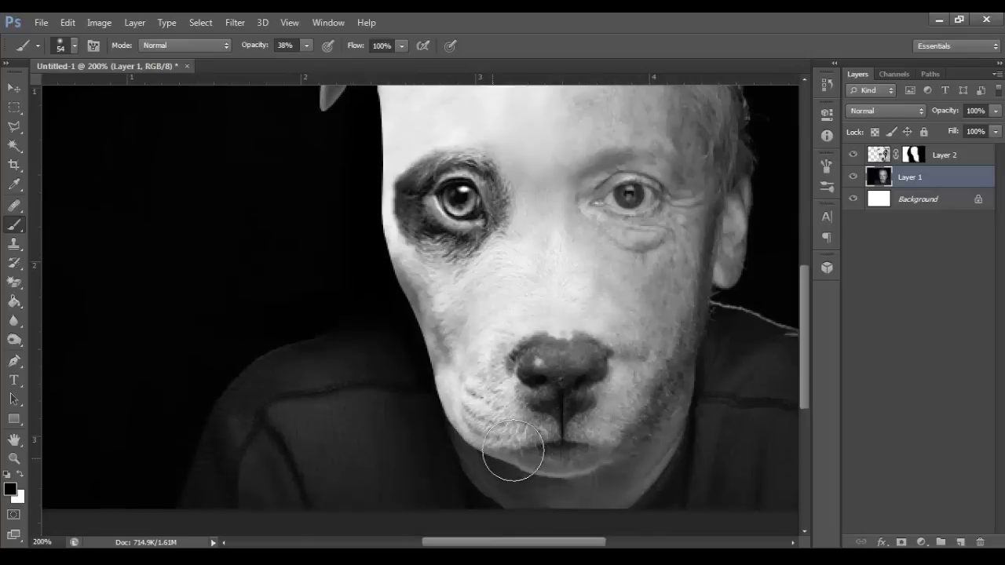
{"action": "scroll", "coordinate": [559, 467], "scroll_direction": "up", "scroll_amount": 1}
{"action": "left_click_drag", "start_coordinate": [564, 542], "coordinate": [614, 542]}
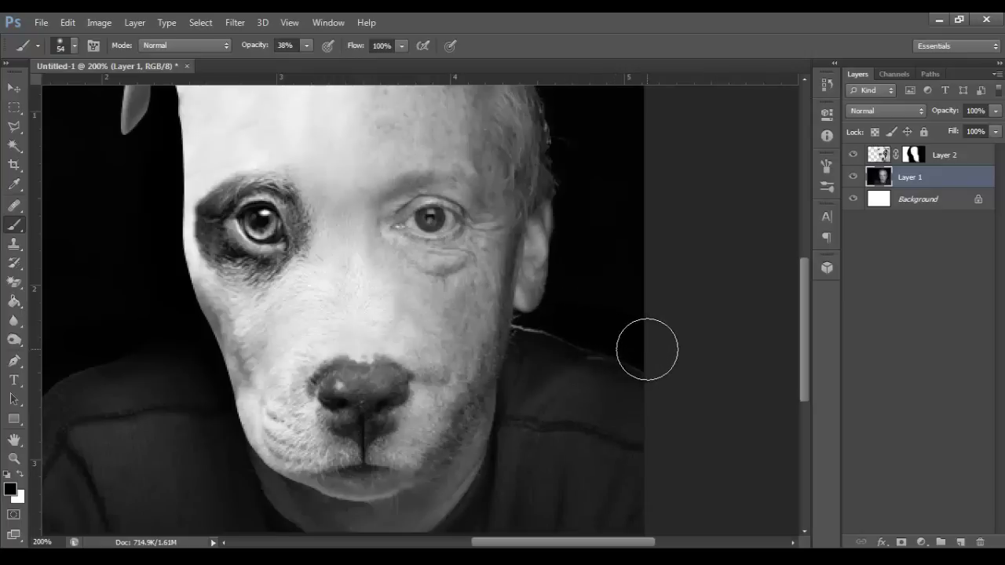
{"action": "scroll", "coordinate": [359, 303], "scroll_direction": "up", "scroll_amount": 3}
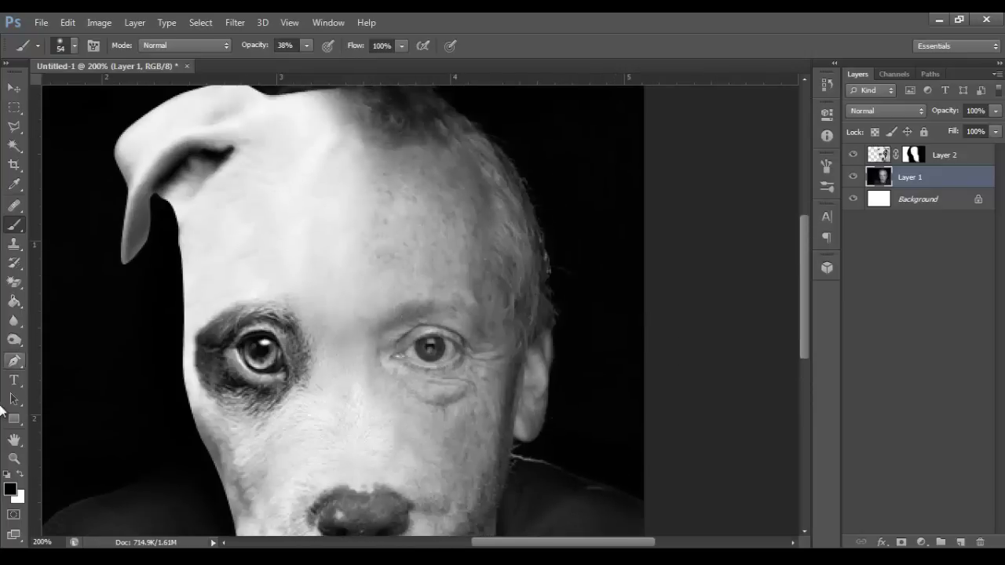
{"action": "left_click", "coordinate": [14, 459]}
{"action": "left_click", "coordinate": [244, 169], "text": "alt"}
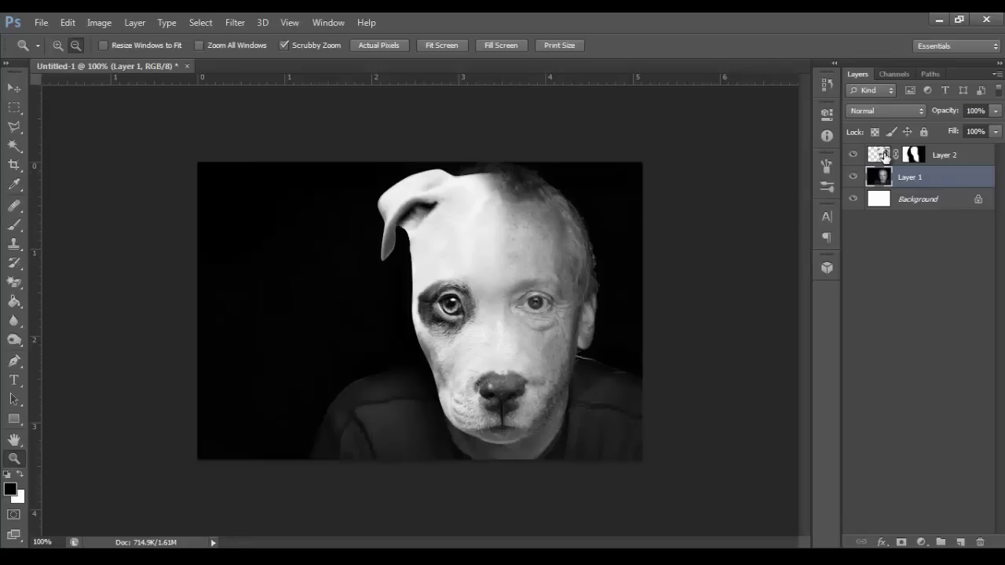
{"action": "left_click", "coordinate": [885, 156]}
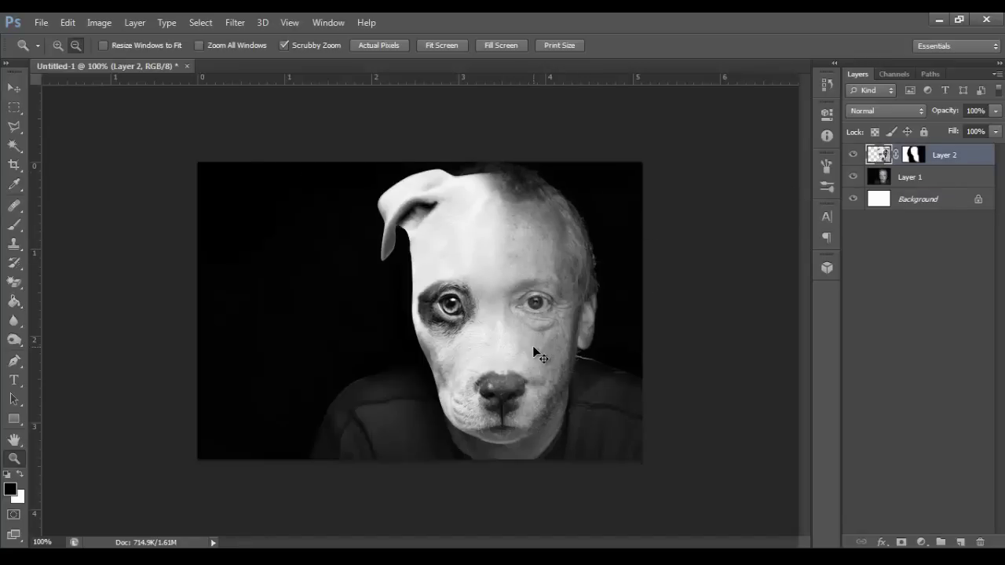
{"action": "key", "text": "ctrl+t"}
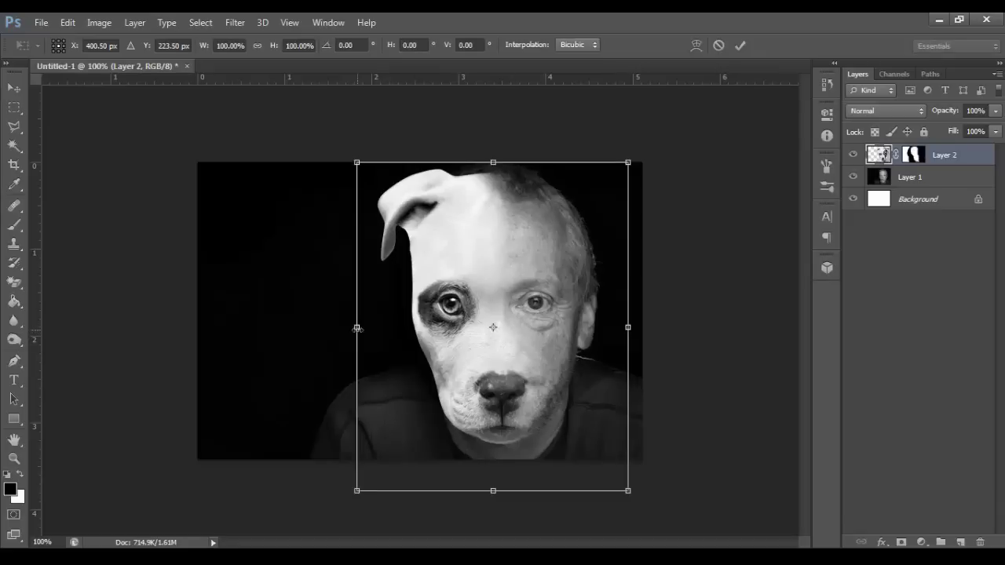
{"action": "left_click_drag", "start_coordinate": [360, 328], "coordinate": [365, 329]}
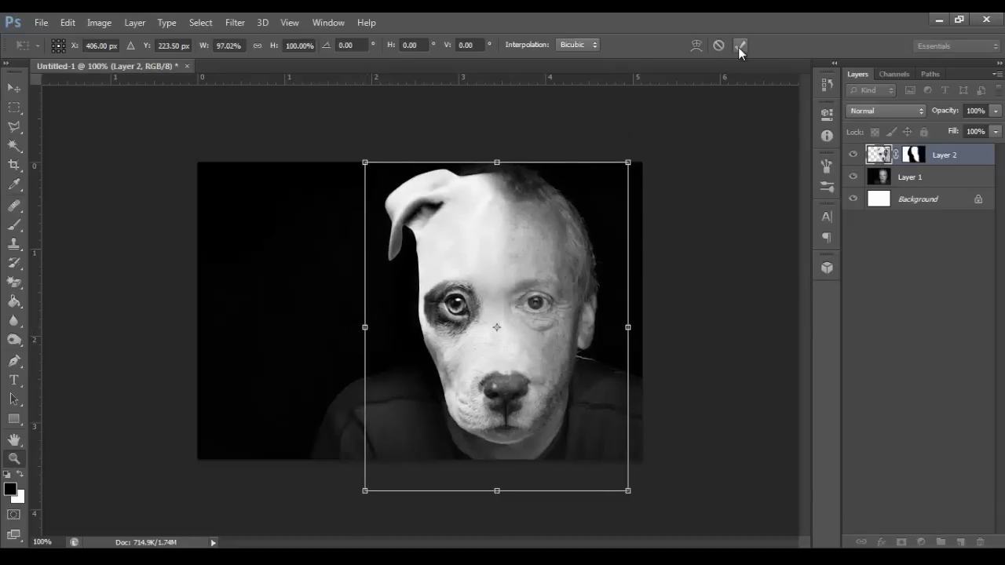
{"action": "left_click", "coordinate": [738, 46]}
- Nudge the dog layer about 3 pixels to the left with the Move tool
{"action": "left_click", "coordinate": [15, 88]}
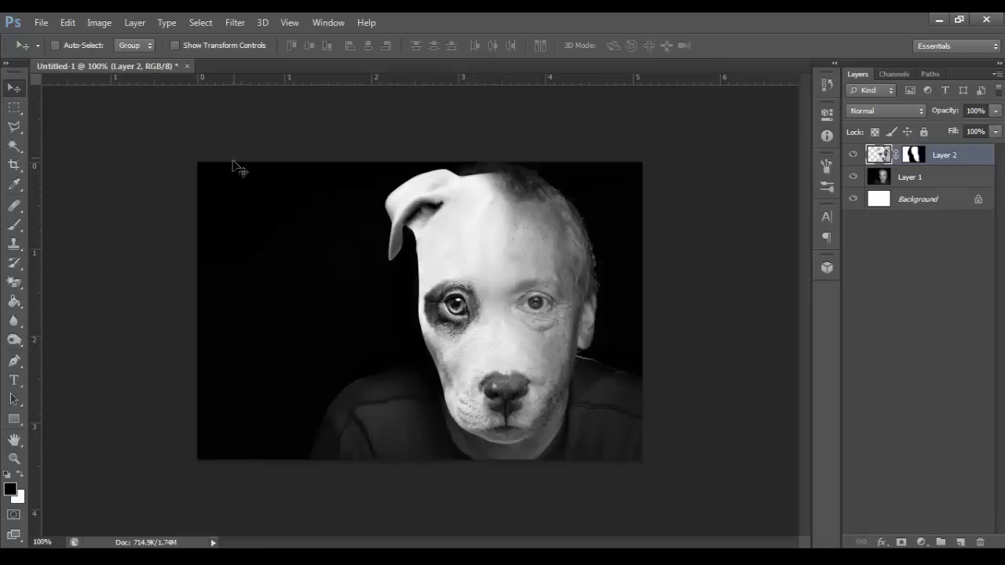
{"action": "key", "text": "Left"}
{"action": "key", "text": "Left"}
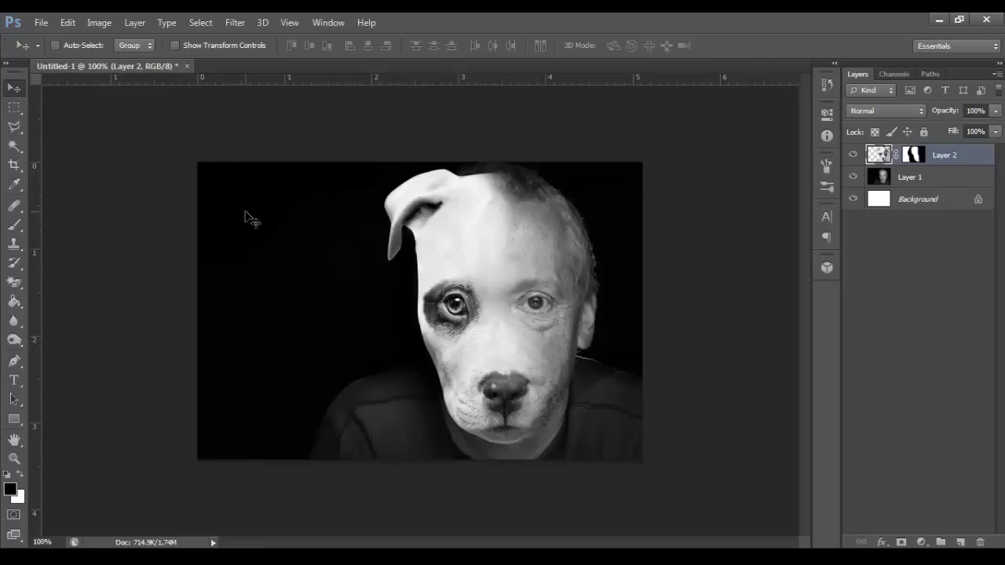
{"action": "key", "text": "Left"}
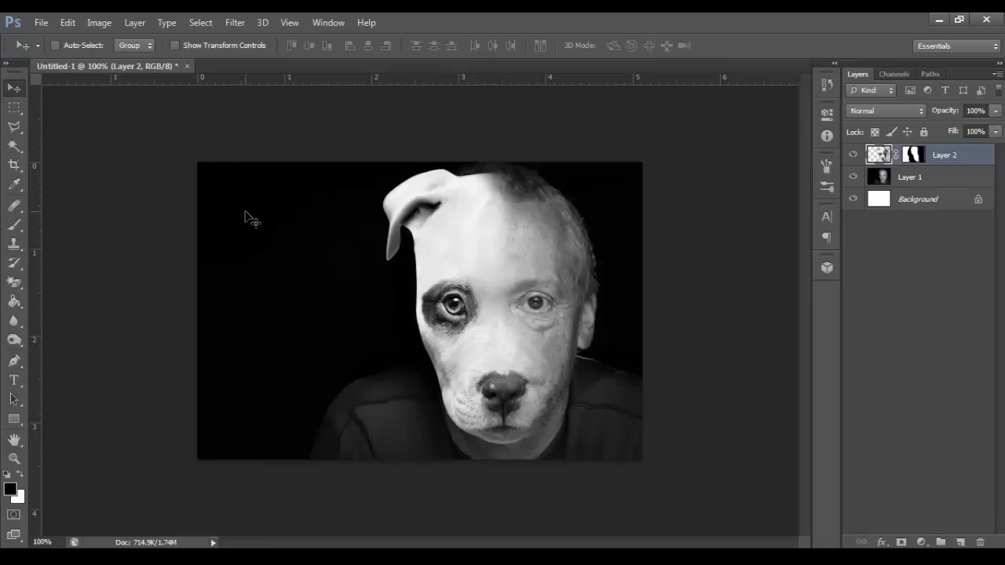
- Activate Layer 2's mask for work around the raised ear and ready the Brush with black as the foreground color
{"action": "left_click", "coordinate": [14, 458]}
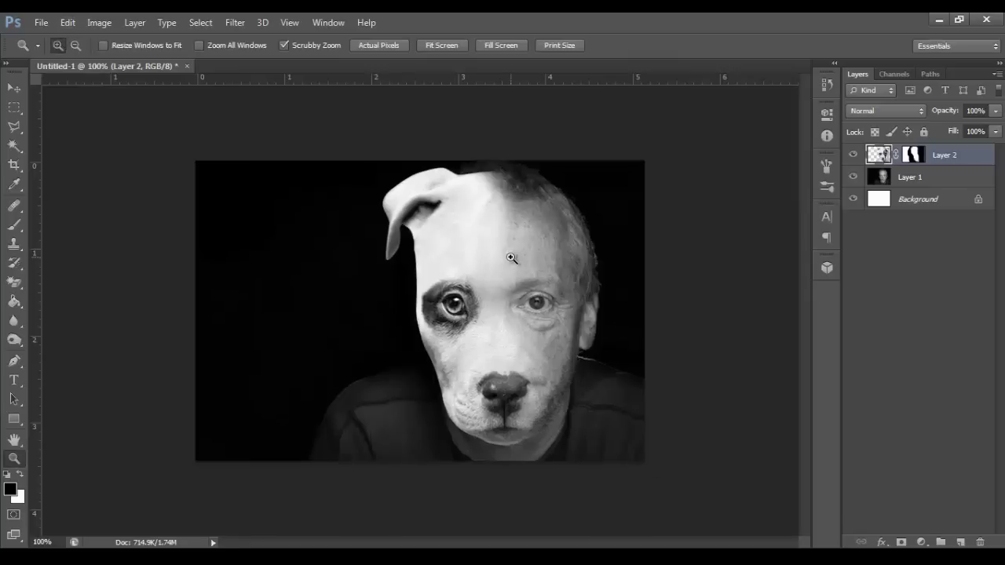
{"action": "left_click", "coordinate": [511, 259]}
{"action": "left_click", "coordinate": [299, 168]}
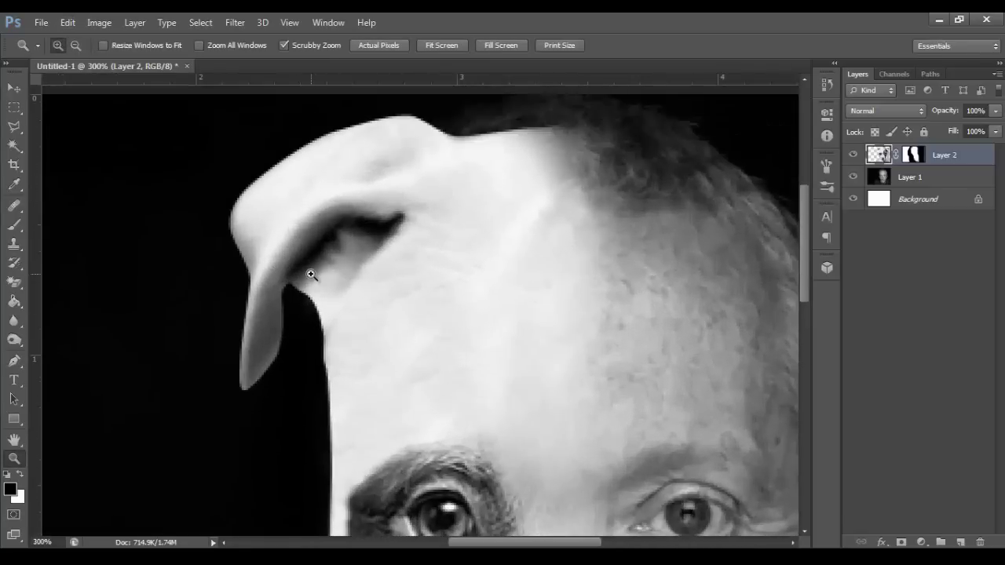
{"action": "left_click", "coordinate": [311, 274]}
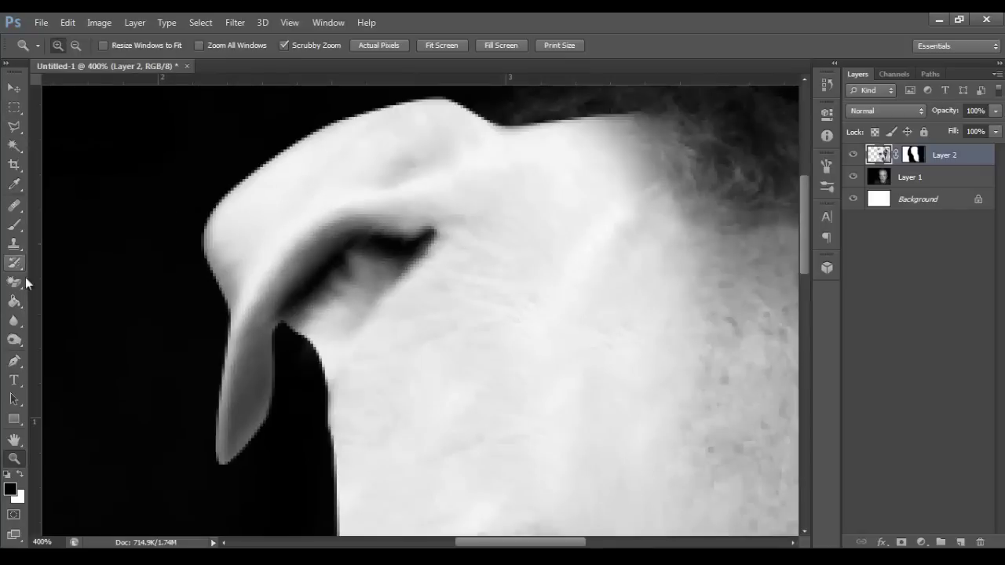
{"action": "left_click", "coordinate": [913, 156]}
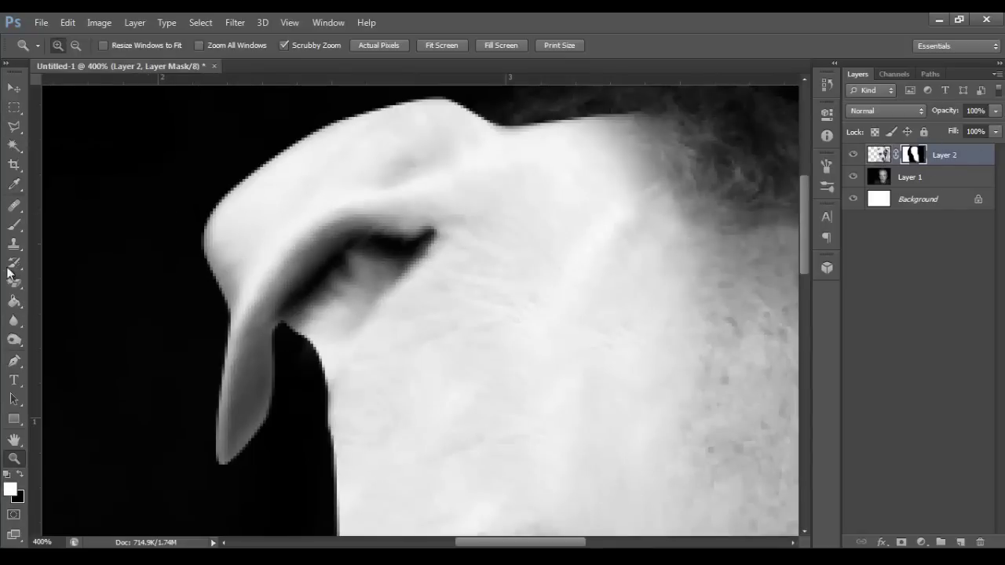
{"action": "left_click", "coordinate": [14, 225]}
{"action": "left_click", "coordinate": [21, 474]}
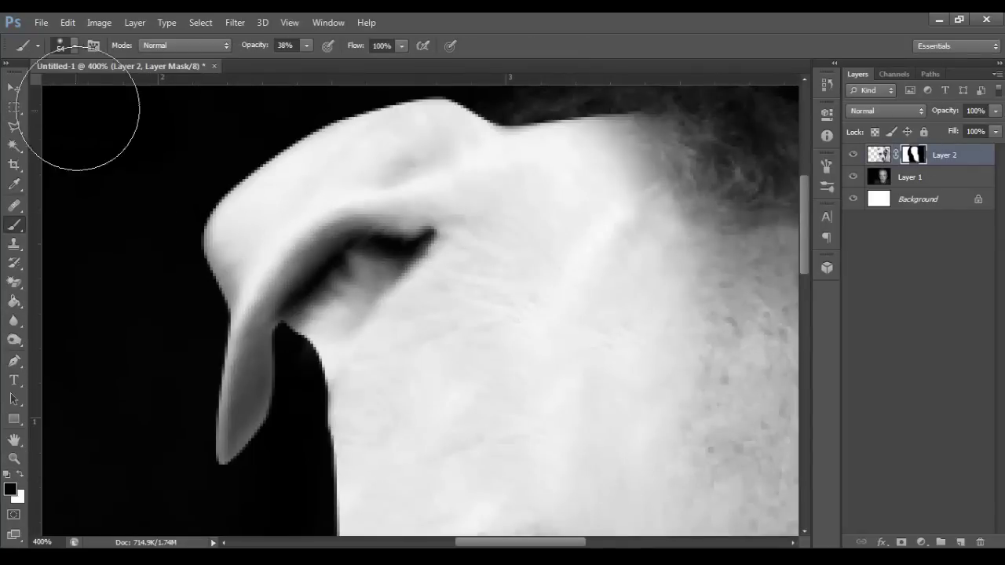
- Set the mask brush to a size of 22 px and an opacity of 100%
{"action": "left_click", "coordinate": [74, 46]}
{"action": "type", "text": "12"}
{"action": "key", "text": "Return"}
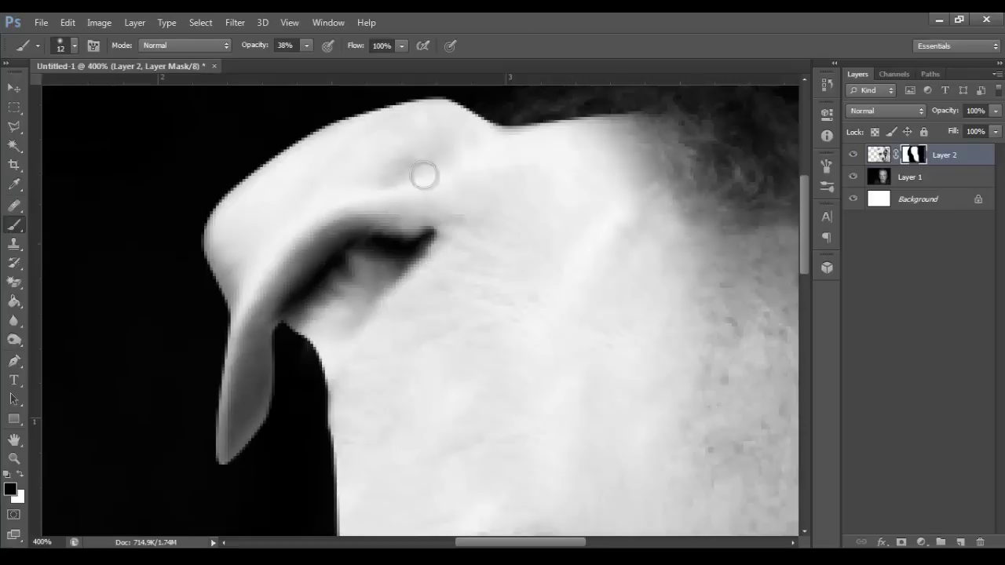
{"action": "left_click", "coordinate": [60, 44]}
{"action": "left_click", "coordinate": [78, 90]}
{"action": "left_click", "coordinate": [303, 46]}
{"action": "left_click_drag", "start_coordinate": [332, 60], "coordinate": [354, 61]}
{"action": "left_click", "coordinate": [75, 45]}
{"action": "left_click_drag", "start_coordinate": [60, 90], "coordinate": [36, 92]}
{"action": "left_click", "coordinate": [74, 46]}
{"action": "left_click", "coordinate": [74, 46]}
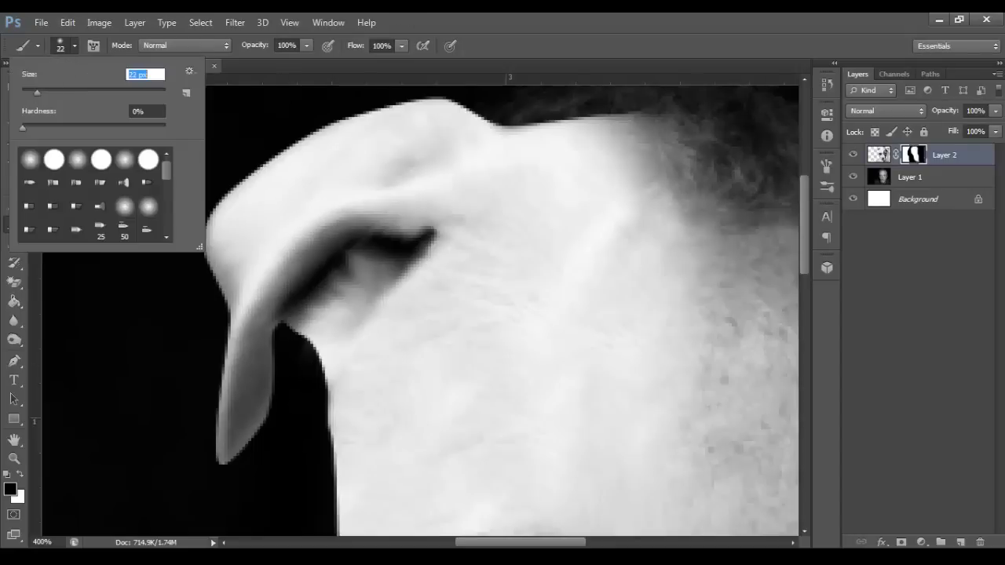
{"action": "left_click", "coordinate": [400, 25]}
- Try masking out the dog's fur under the fold of the raised ear down to the edge of the forehead
{"action": "mouse_move", "coordinate": [315, 329]}
{"action": "left_mouse_down"}
{"action": "mouse_move", "coordinate": [304, 380]}
{"action": "mouse_move", "coordinate": [312, 340]}
{"action": "mouse_move", "coordinate": [348, 285]}
{"action": "mouse_move", "coordinate": [337, 316]}
{"action": "mouse_move", "coordinate": [309, 341]}
{"action": "mouse_move", "coordinate": [301, 334]}
{"action": "mouse_move", "coordinate": [310, 349]}
{"action": "left_mouse_up"}
{"action": "scroll", "coordinate": [330, 433], "scroll_direction": "down", "scroll_amount": 5}
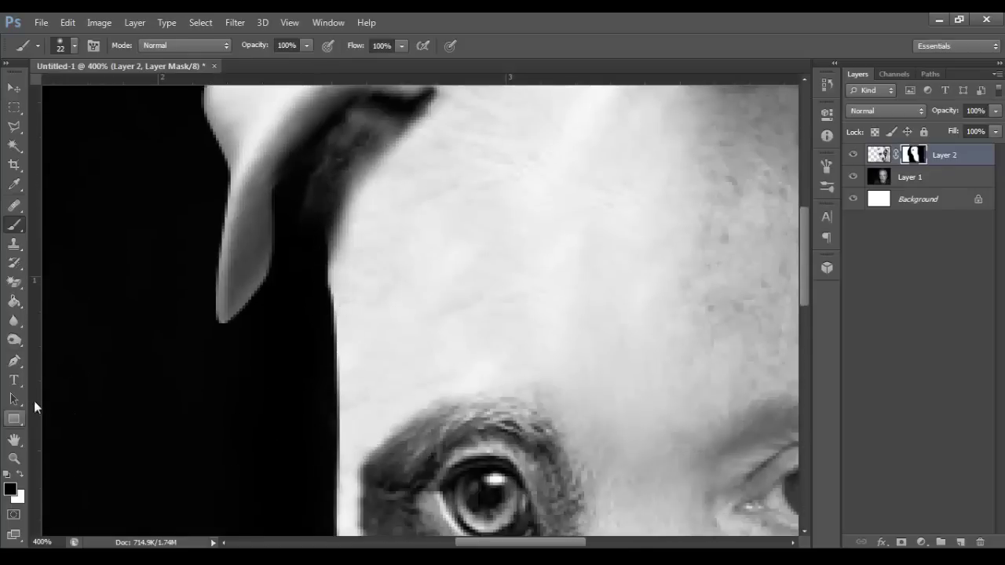
{"action": "left_click", "coordinate": [14, 459]}
{"action": "left_click", "coordinate": [271, 179]}
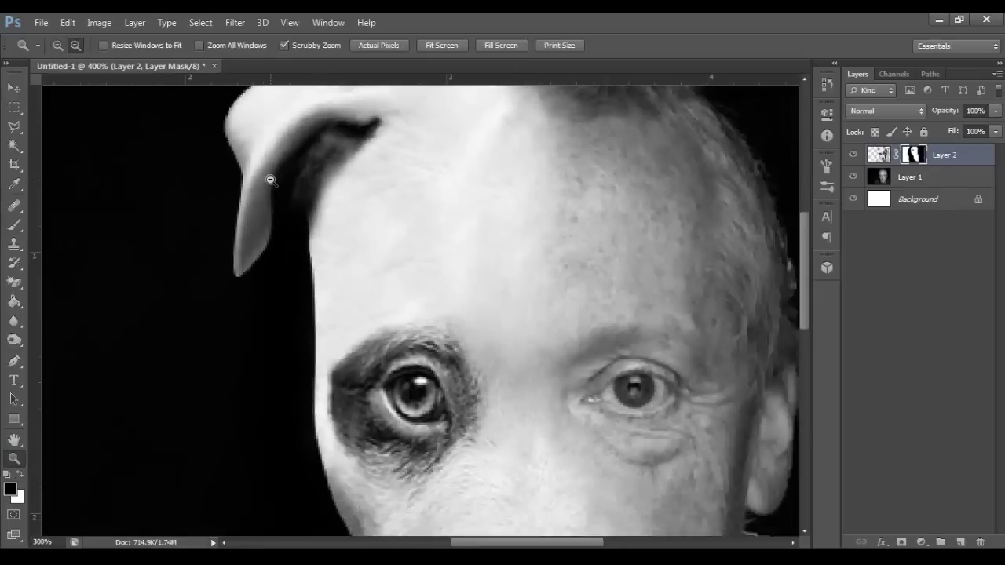
{"action": "left_click", "coordinate": [271, 180]}
{"action": "left_click", "coordinate": [271, 180]}
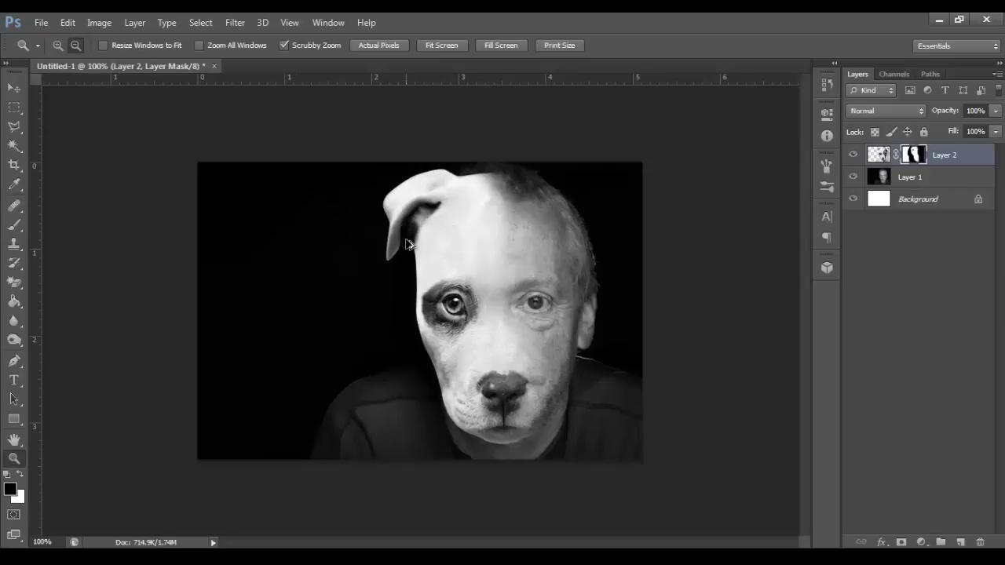
{"action": "left_click", "coordinate": [18, 304]}
{"action": "left_click", "coordinate": [16, 284]}
{"action": "left_click", "coordinate": [18, 301]}
{"action": "right_click", "coordinate": [18, 286]}
{"action": "left_click", "coordinate": [32, 280]}
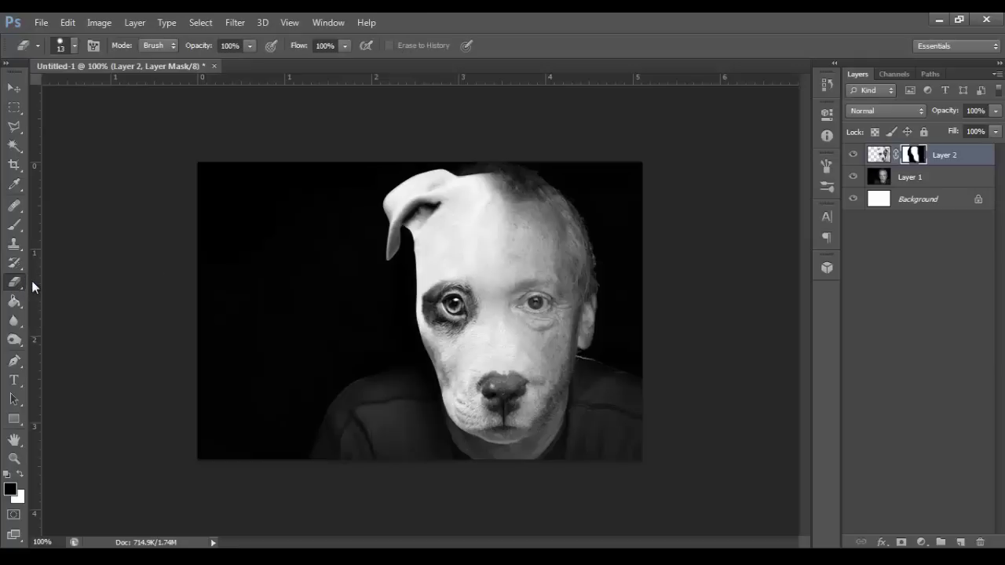
- Soften the dog's forehead edge below the raised ear on Layer 2's mask using a 24 px brush at 57% opacity
{"action": "left_click", "coordinate": [15, 227]}
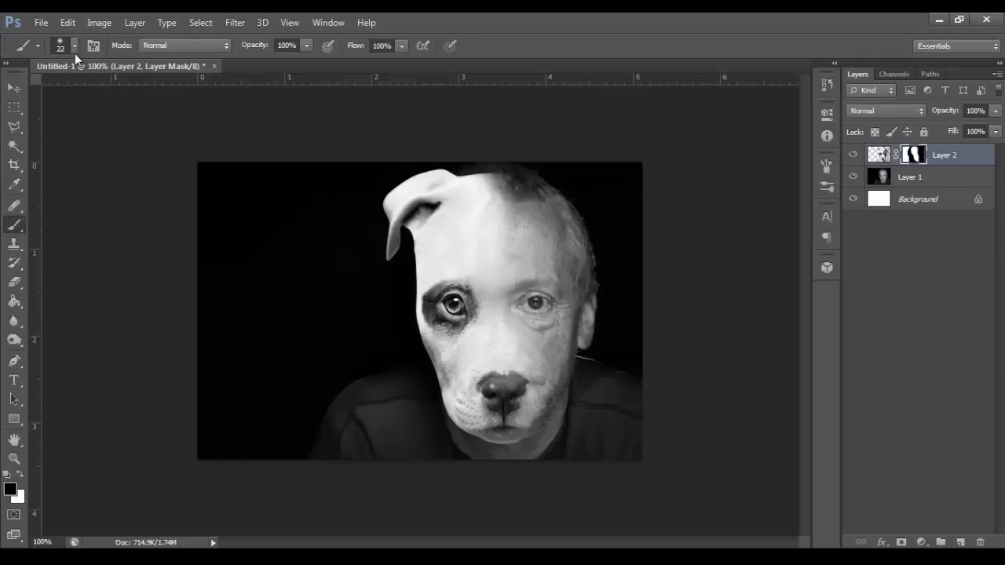
{"action": "left_click_drag", "start_coordinate": [278, 67], "coordinate": [274, 63]}
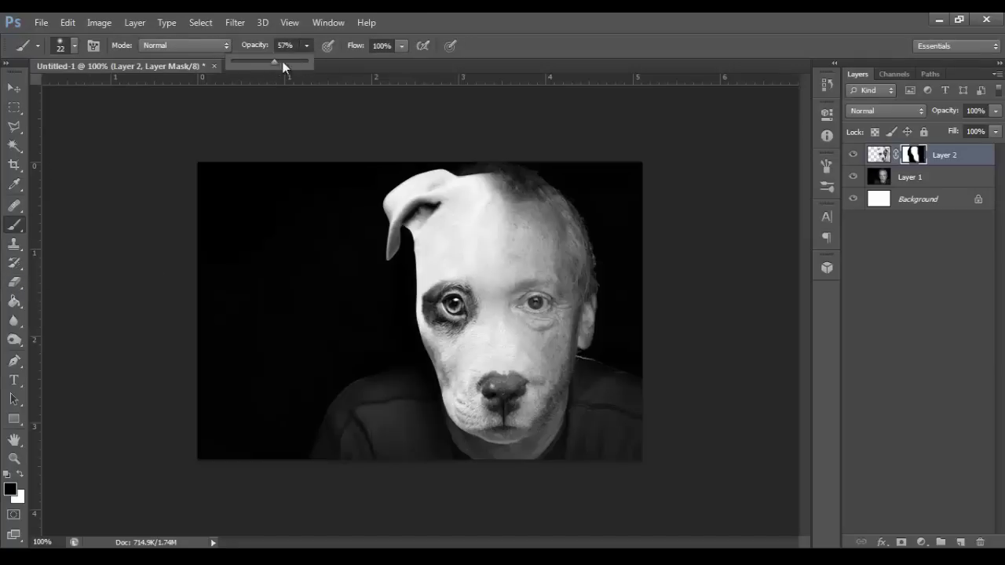
{"action": "left_click", "coordinate": [75, 45]}
{"action": "left_click", "coordinate": [72, 90]}
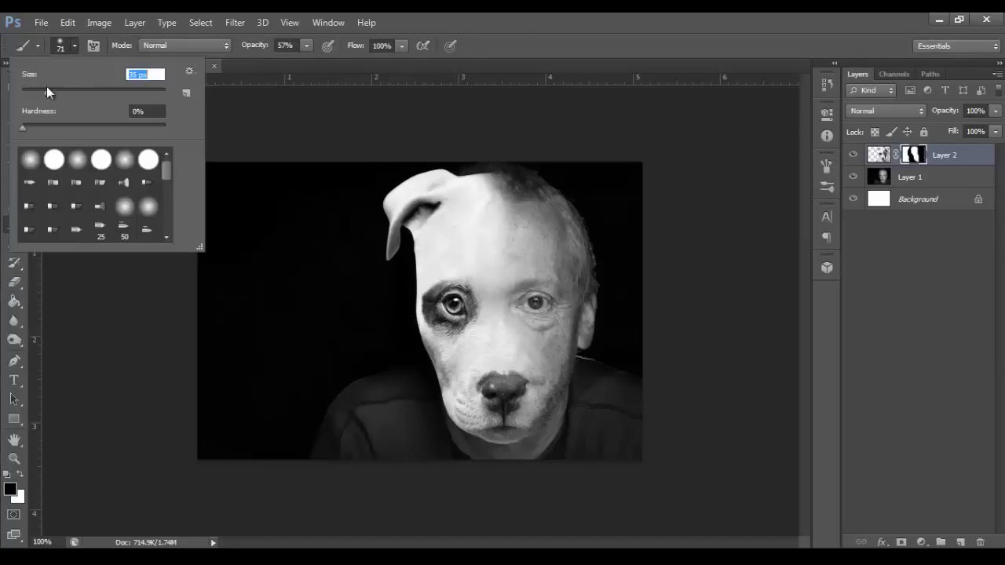
{"action": "left_click_drag", "start_coordinate": [34, 95], "coordinate": [38, 90]}
{"action": "left_click", "coordinate": [426, 274]}
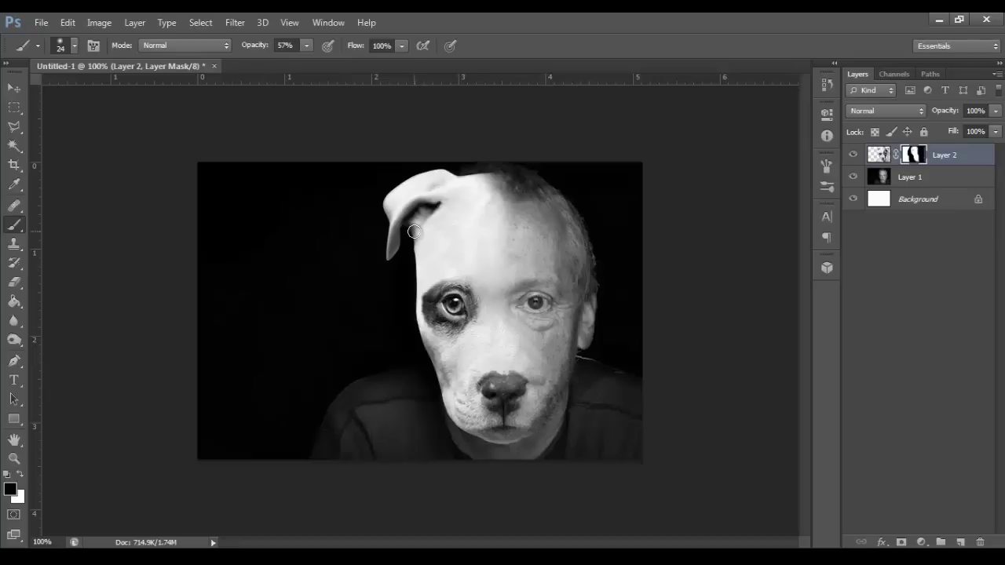
- Darken the dog image on Layer 2 by applying a Brightness adjustment of -50
{"action": "left_click", "coordinate": [881, 155]}
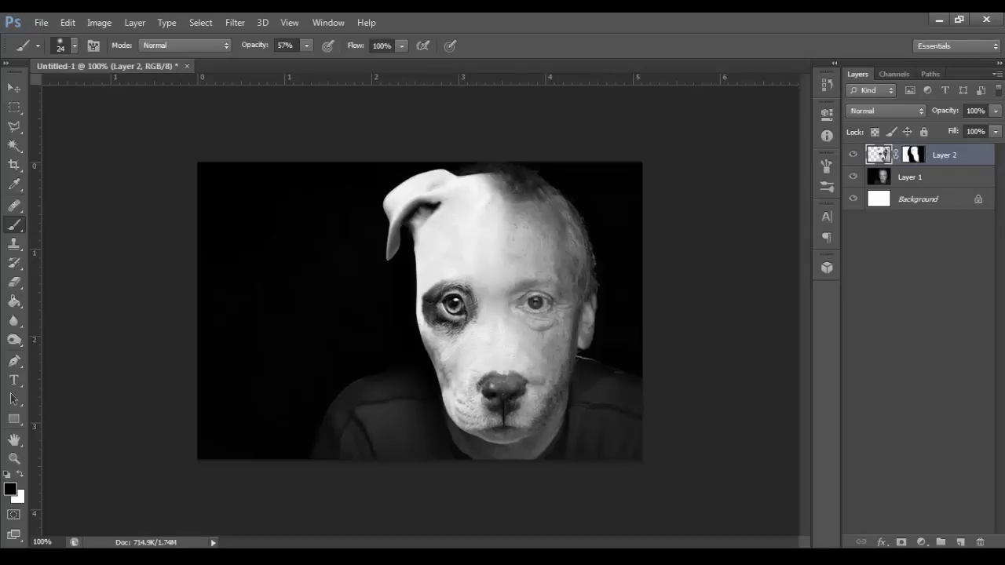
{"action": "left_click", "coordinate": [109, 21]}
{"action": "mouse_move", "coordinate": [143, 63]}
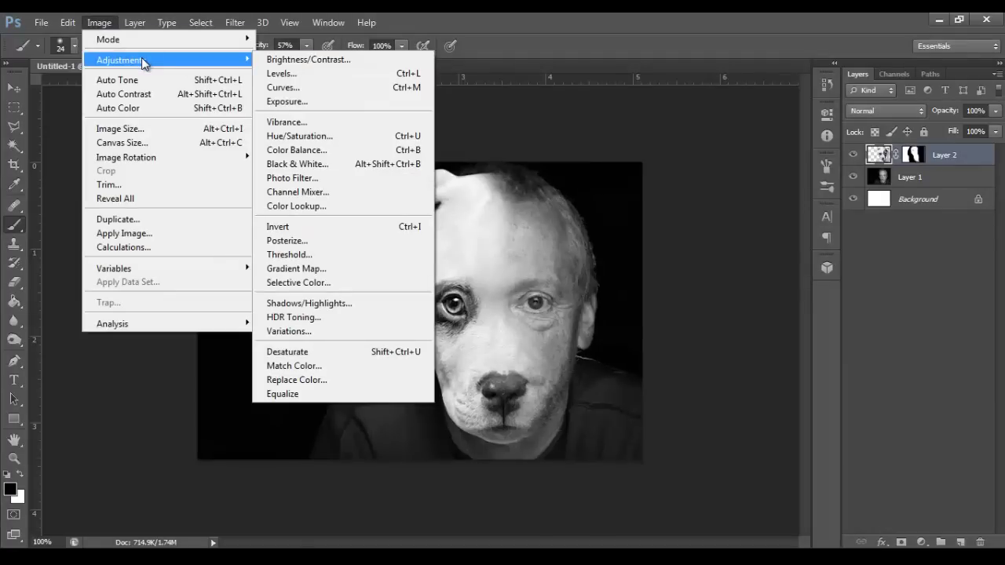
{"action": "left_click", "coordinate": [278, 60]}
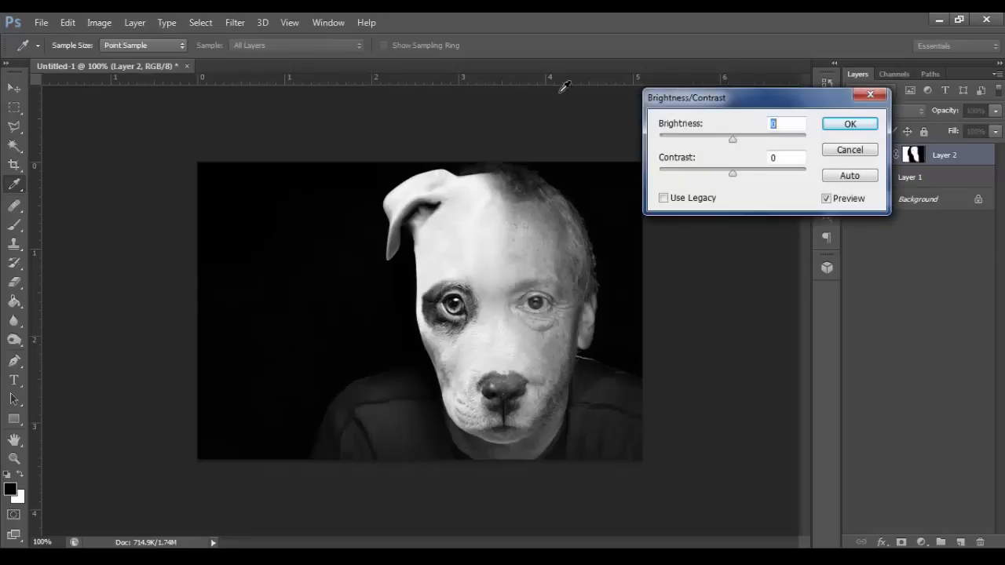
{"action": "left_click_drag", "start_coordinate": [731, 138], "coordinate": [716, 139]}
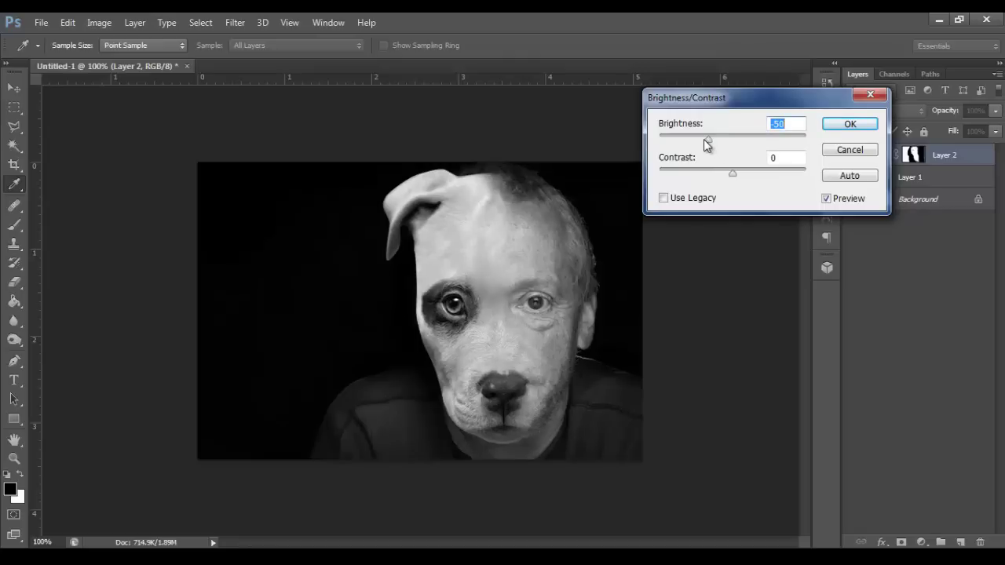
{"action": "left_click", "coordinate": [844, 130]}
- Burn the outer edges of the dog's ear, forehead, cheek and chin on Layer 2 with Midtones range at 50% exposure
{"action": "key", "text": "b"}
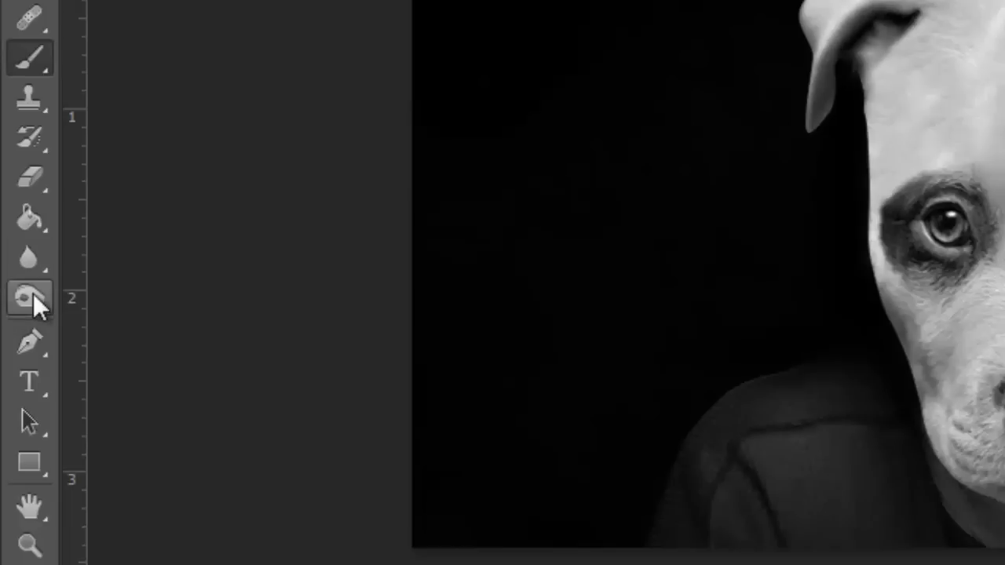
{"action": "left_click", "coordinate": [33, 295]}
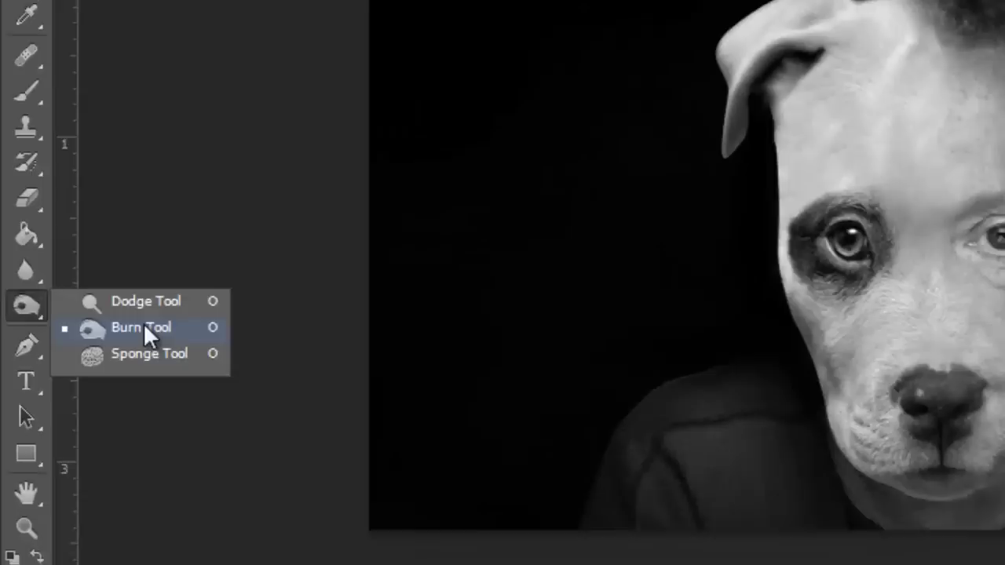
{"action": "left_click", "coordinate": [157, 322]}
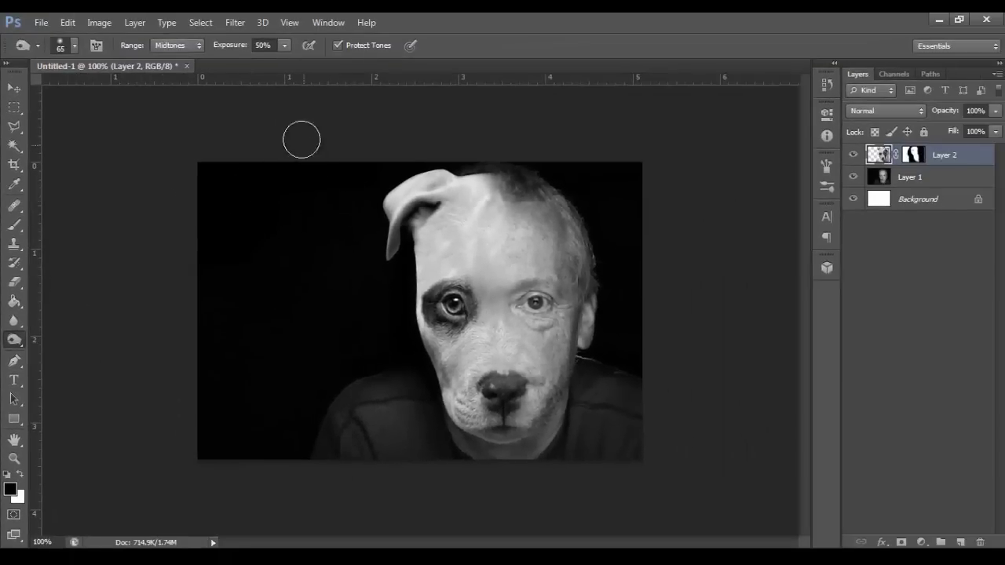
{"action": "left_click", "coordinate": [283, 45]}
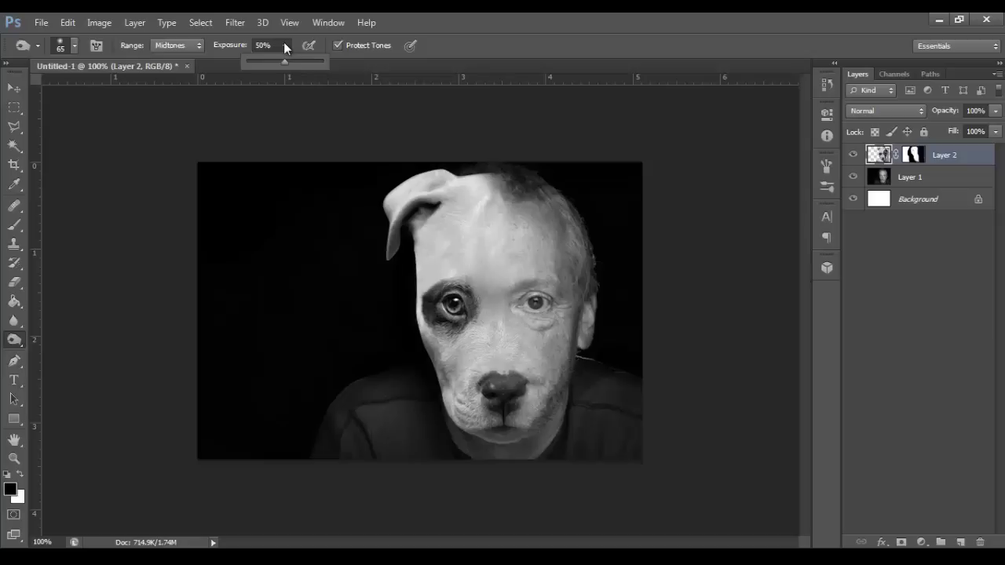
{"action": "left_click", "coordinate": [481, 33]}
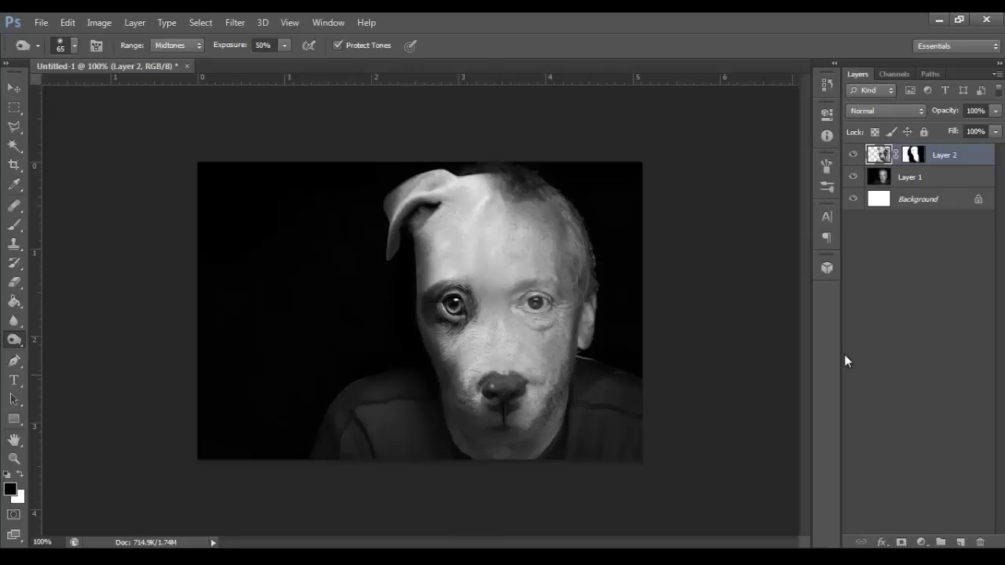
- Create a new layer above Layer 2 and shade the dog's outer face and ear edges in black with a 67 px brush at 34% opacity
{"action": "left_click", "coordinate": [961, 542]}
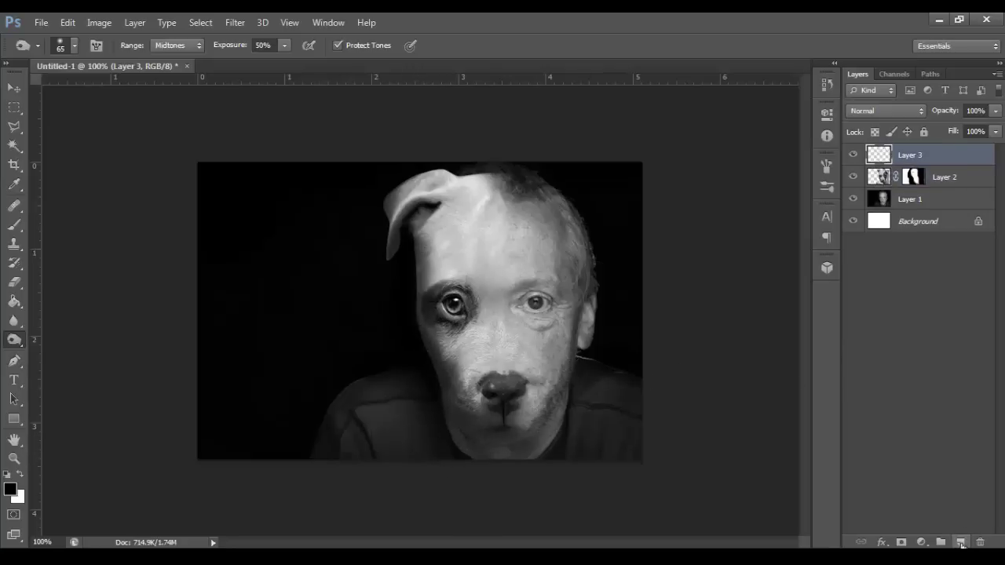
{"action": "left_click", "coordinate": [16, 228]}
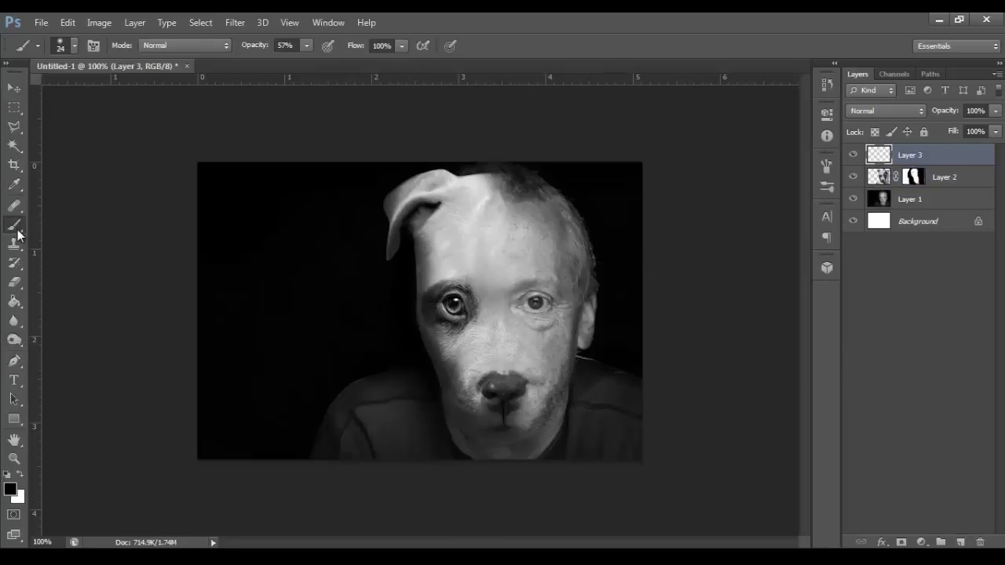
{"action": "left_click", "coordinate": [74, 45]}
{"action": "left_click_drag", "start_coordinate": [94, 92], "coordinate": [69, 91]}
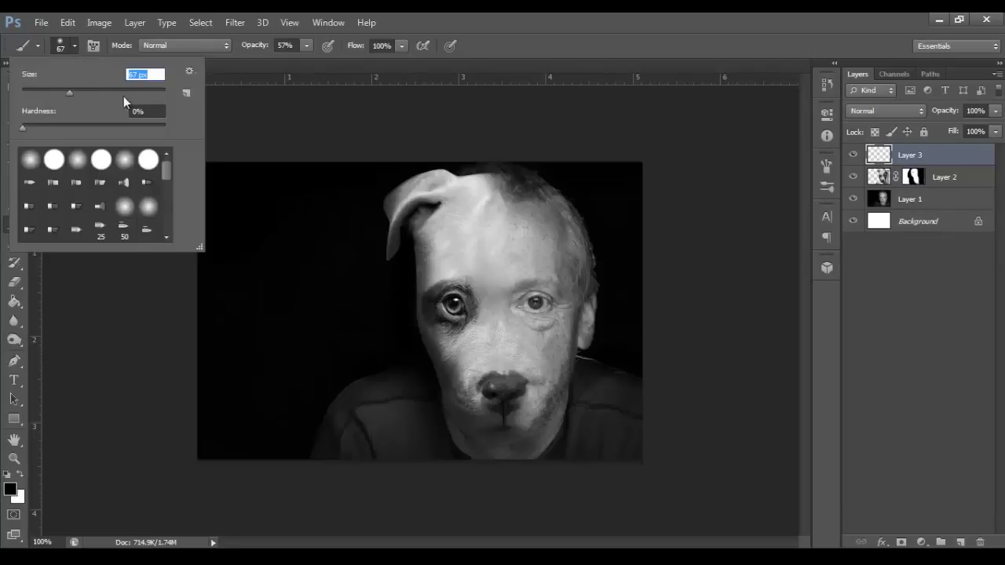
{"action": "left_click", "coordinate": [555, 12]}
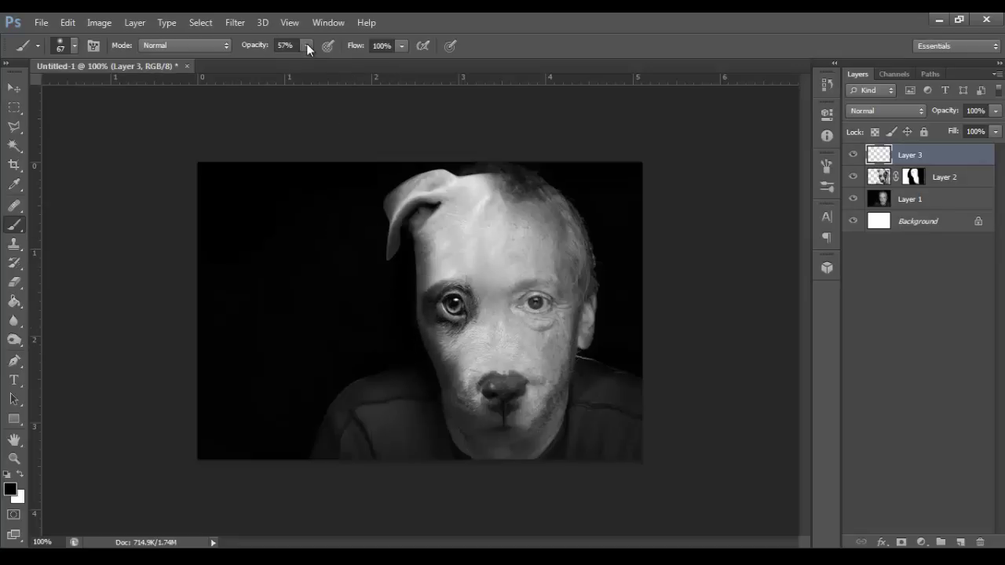
{"action": "left_click_drag", "start_coordinate": [276, 62], "coordinate": [290, 62]}
{"action": "left_click_drag", "start_coordinate": [407, 272], "coordinate": [409, 336]}
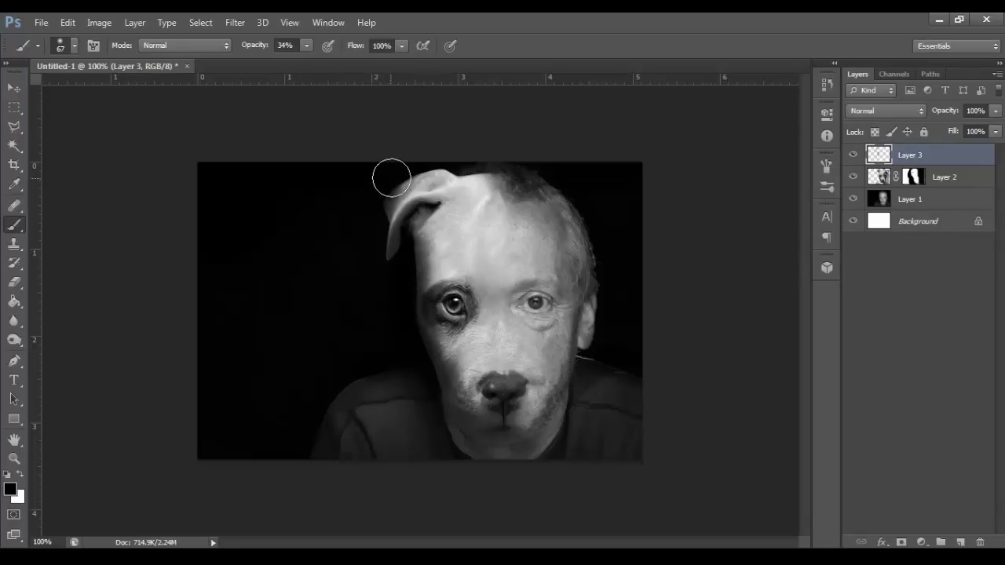
{"action": "left_click_drag", "start_coordinate": [406, 171], "coordinate": [442, 157]}
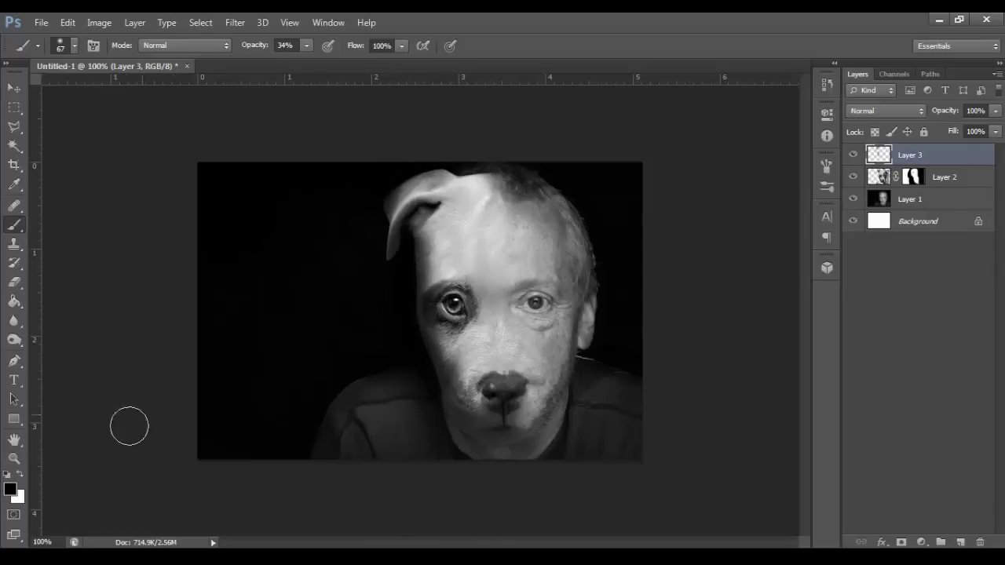
- Burn the dog's cheek below the dark eye patch on Layer 2 at 50% exposure
{"action": "left_click", "coordinate": [14, 339]}
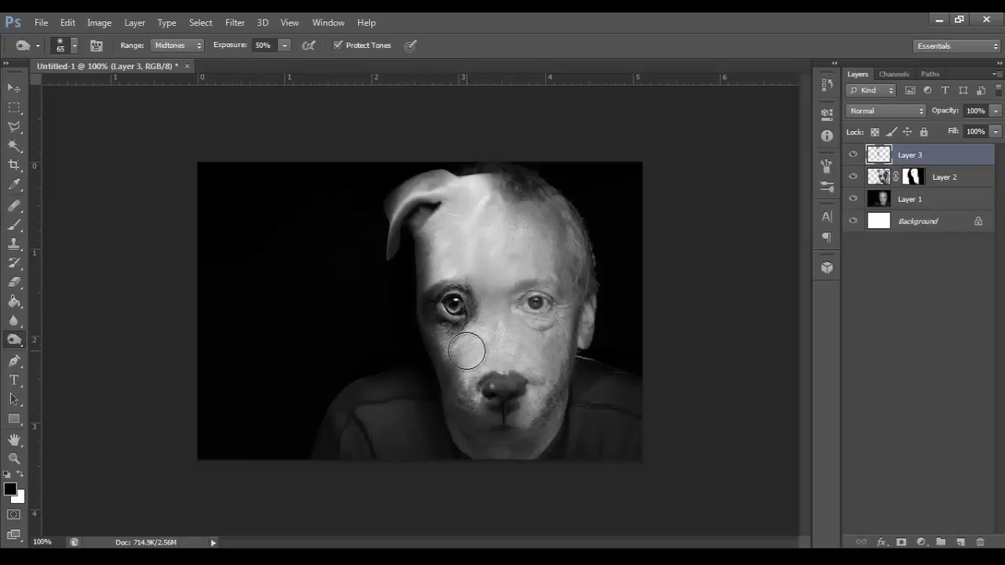
{"action": "left_click", "coordinate": [879, 177]}
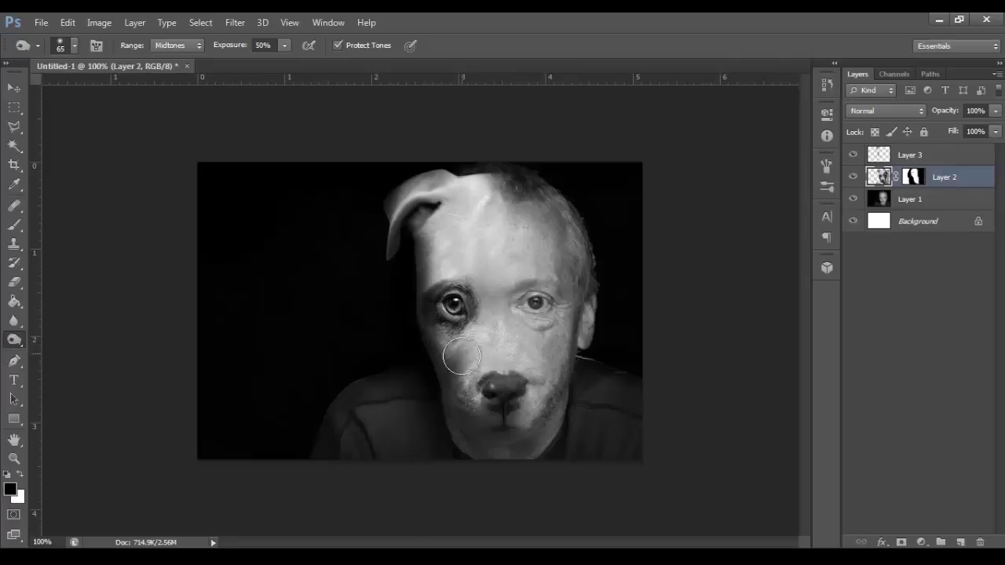
- Shade the dog's outer cheek and jaw in black on Layer 3 and reduce the brush size to 41 px
{"action": "left_click", "coordinate": [941, 157]}
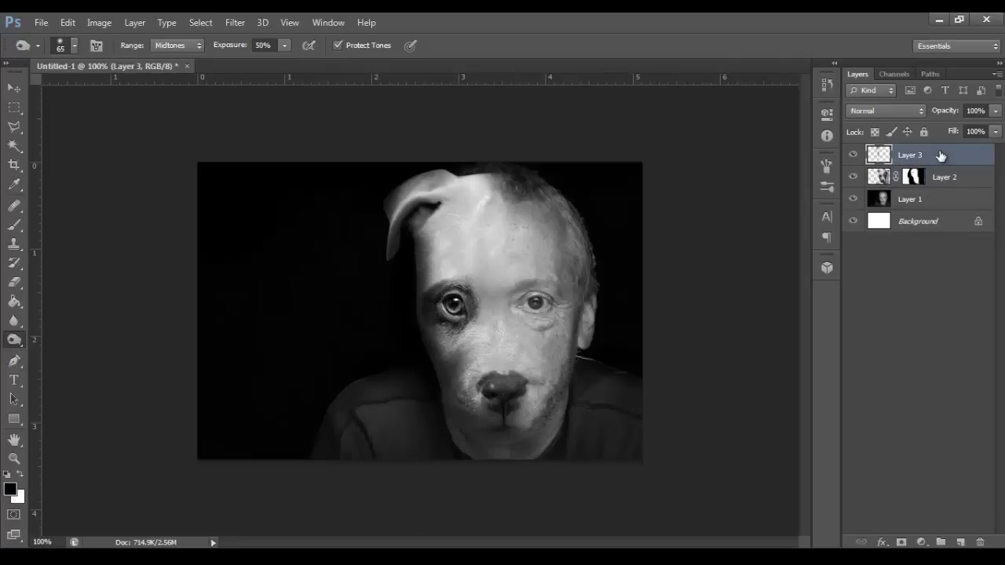
{"action": "left_click", "coordinate": [14, 225]}
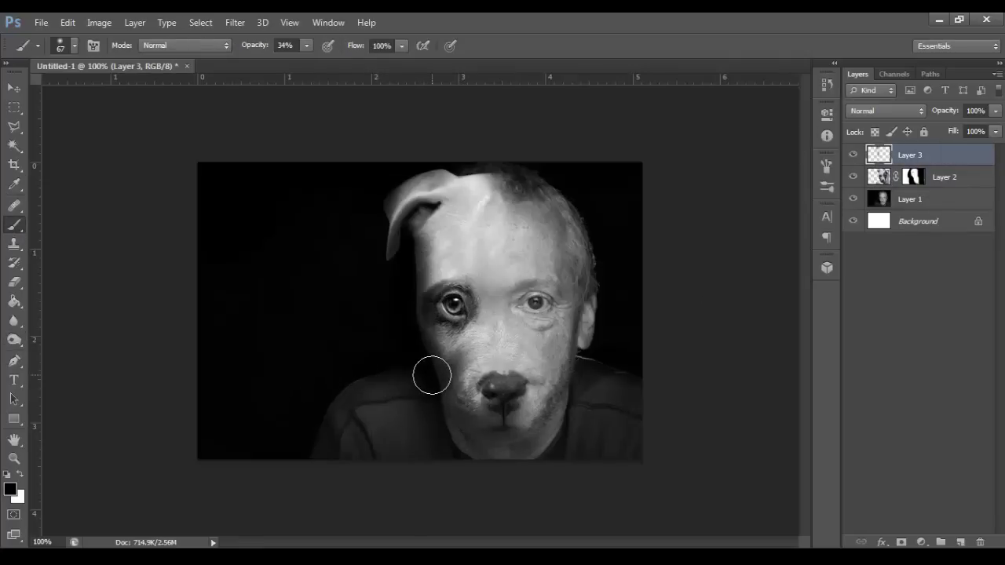
{"action": "left_click", "coordinate": [73, 45]}
{"action": "left_click_drag", "start_coordinate": [66, 92], "coordinate": [50, 91]}
{"action": "left_click", "coordinate": [540, 19]}
- Lighten the dog's muzzle and the area beside its eye on Layer 2 with the Dodge tool at 50% exposure
{"action": "left_click", "coordinate": [879, 178]}
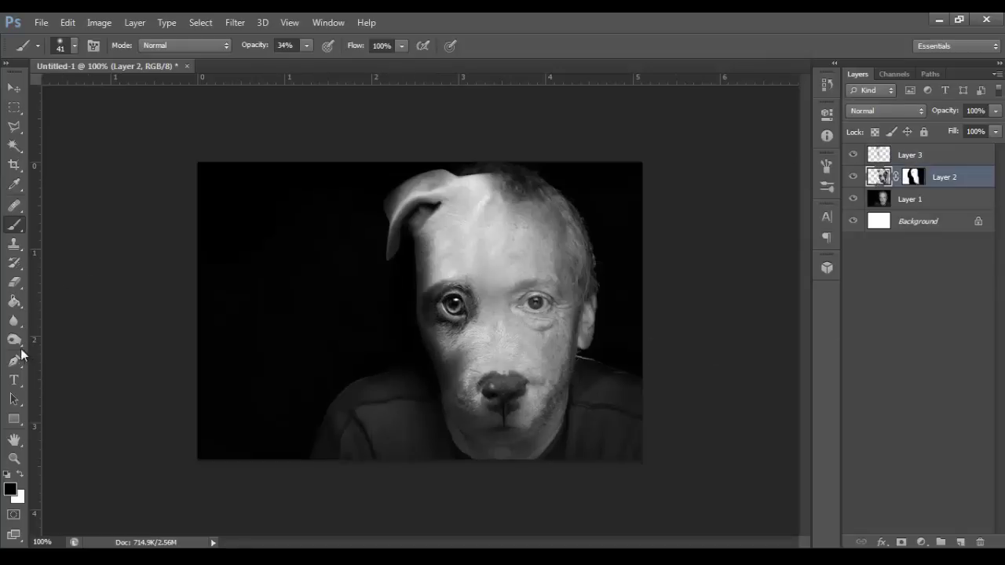
{"action": "left_click", "coordinate": [18, 340]}
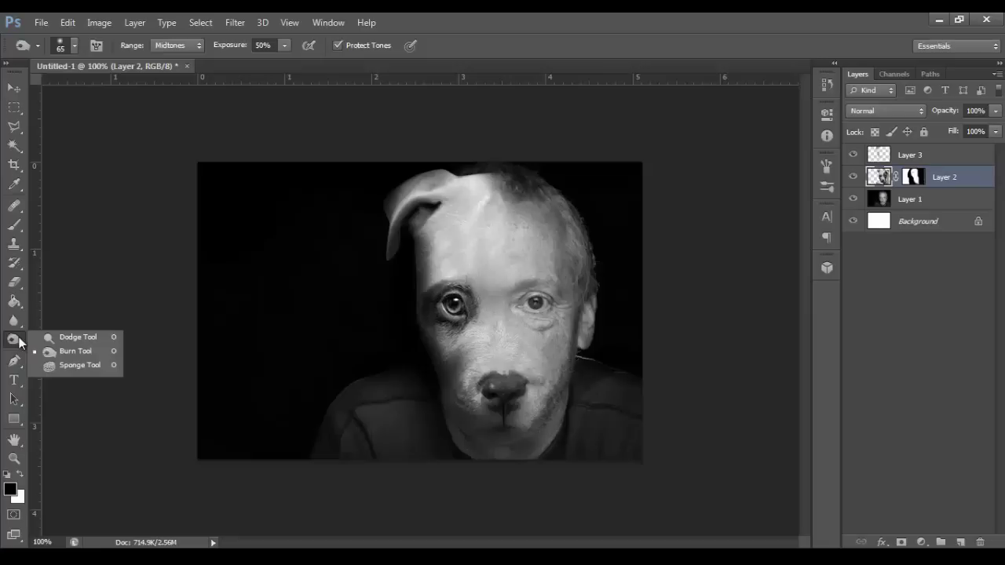
{"action": "left_click", "coordinate": [69, 340]}
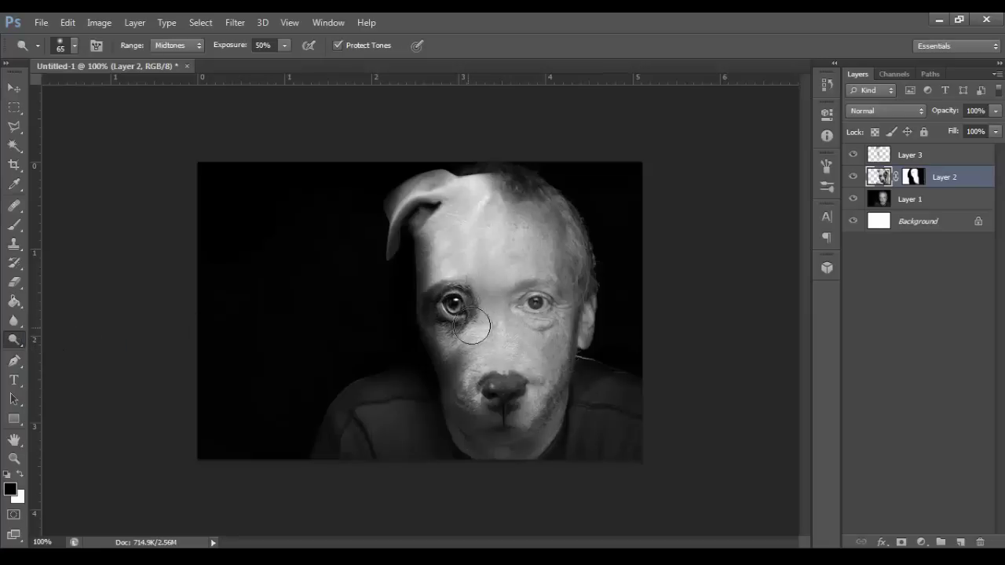
{"action": "mouse_move", "coordinate": [528, 325]}
{"action": "left_mouse_down"}
{"action": "mouse_move", "coordinate": [479, 340]}
{"action": "mouse_move", "coordinate": [497, 336]}
{"action": "mouse_move", "coordinate": [488, 346]}
{"action": "mouse_move", "coordinate": [475, 244]}
{"action": "mouse_move", "coordinate": [457, 272]}
{"action": "mouse_move", "coordinate": [445, 258]}
{"action": "mouse_move", "coordinate": [457, 219]}
{"action": "mouse_move", "coordinate": [447, 241]}
{"action": "mouse_move", "coordinate": [464, 389]}
{"action": "mouse_move", "coordinate": [503, 392]}
{"action": "left_mouse_up"}
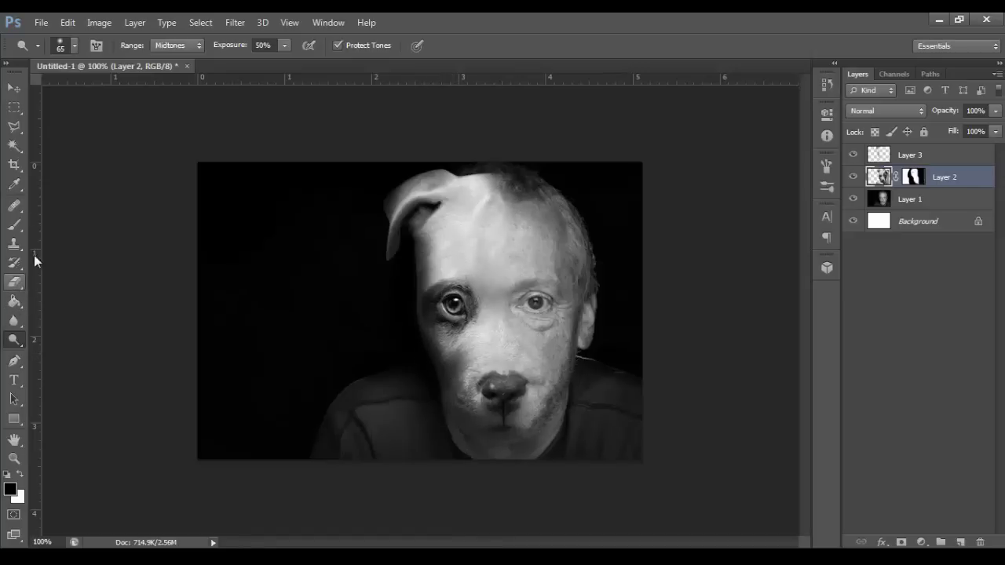
- Paint black on Layer 2's mask over the top of the head with an 82 px brush to blend in the man's hairline
{"action": "left_click", "coordinate": [16, 226]}
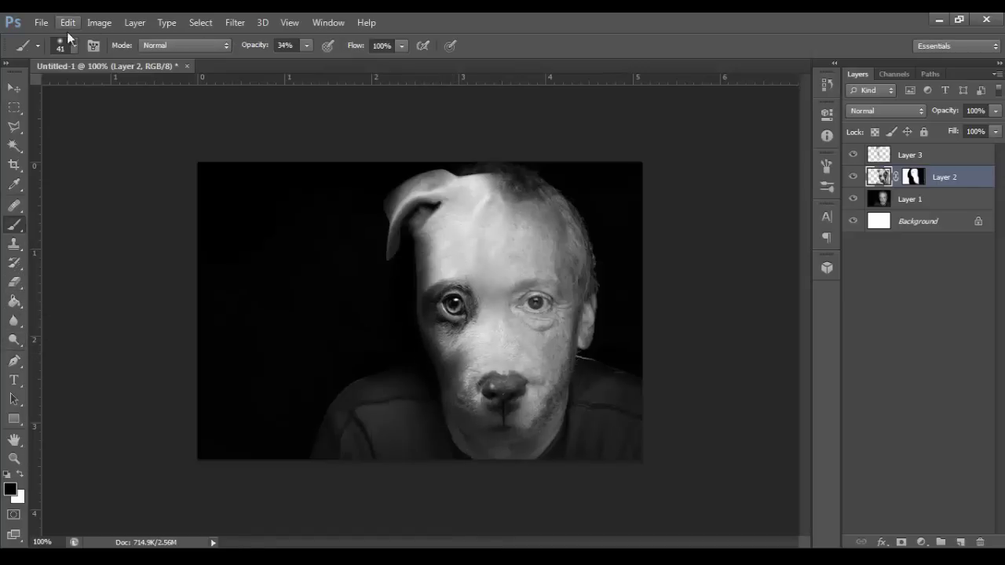
{"action": "left_click", "coordinate": [61, 45]}
{"action": "left_click", "coordinate": [575, 20]}
{"action": "left_click", "coordinate": [914, 179]}
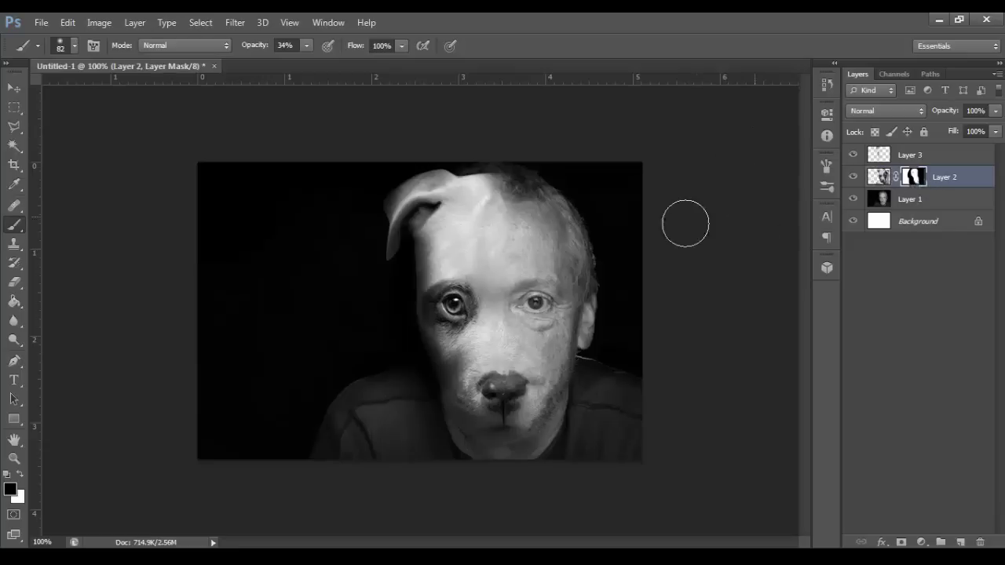
{"action": "mouse_move", "coordinate": [491, 210]}
{"action": "left_mouse_down"}
{"action": "mouse_move", "coordinate": [494, 176]}
{"action": "mouse_move", "coordinate": [525, 171]}
{"action": "mouse_move", "coordinate": [504, 164]}
{"action": "mouse_move", "coordinate": [484, 175]}
{"action": "mouse_move", "coordinate": [487, 164]}
{"action": "mouse_move", "coordinate": [461, 151]}
{"action": "mouse_move", "coordinate": [517, 170]}
{"action": "mouse_move", "coordinate": [476, 161]}
{"action": "mouse_move", "coordinate": [515, 169]}
{"action": "mouse_move", "coordinate": [481, 169]}
{"action": "left_mouse_up"}
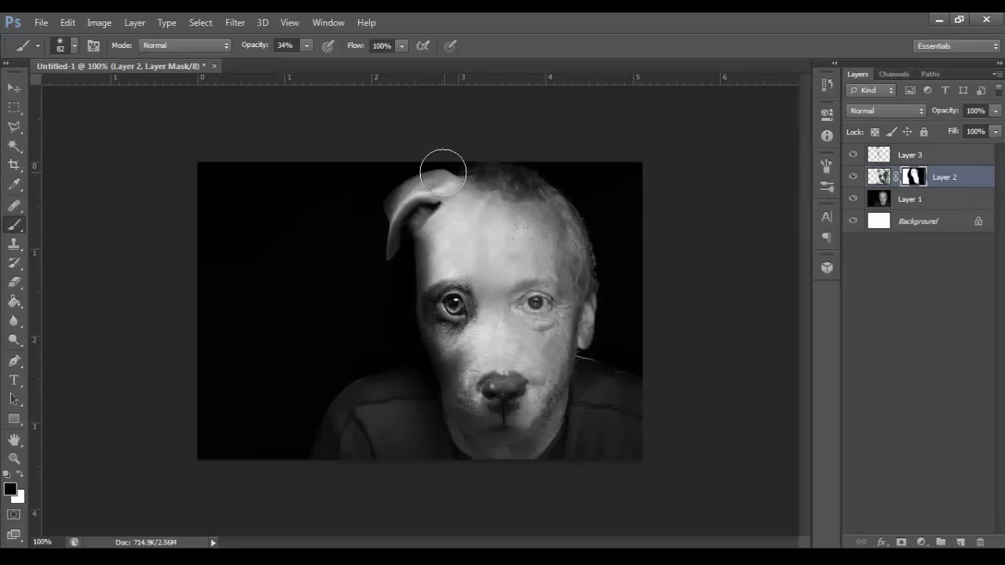
- Flatten all layers of the composite into a single background layer
{"action": "left_click", "coordinate": [952, 157]}
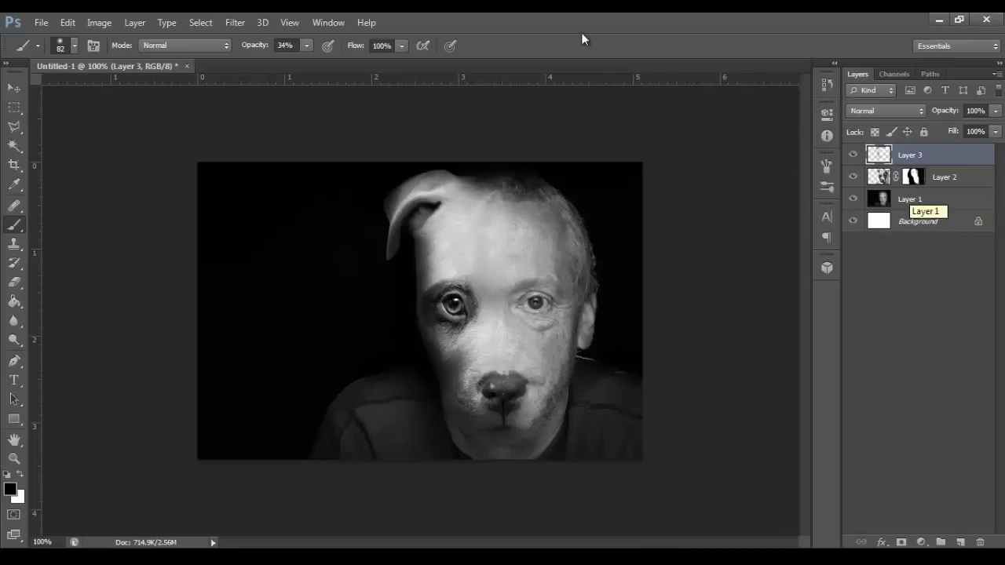
{"action": "left_click", "coordinate": [135, 22]}
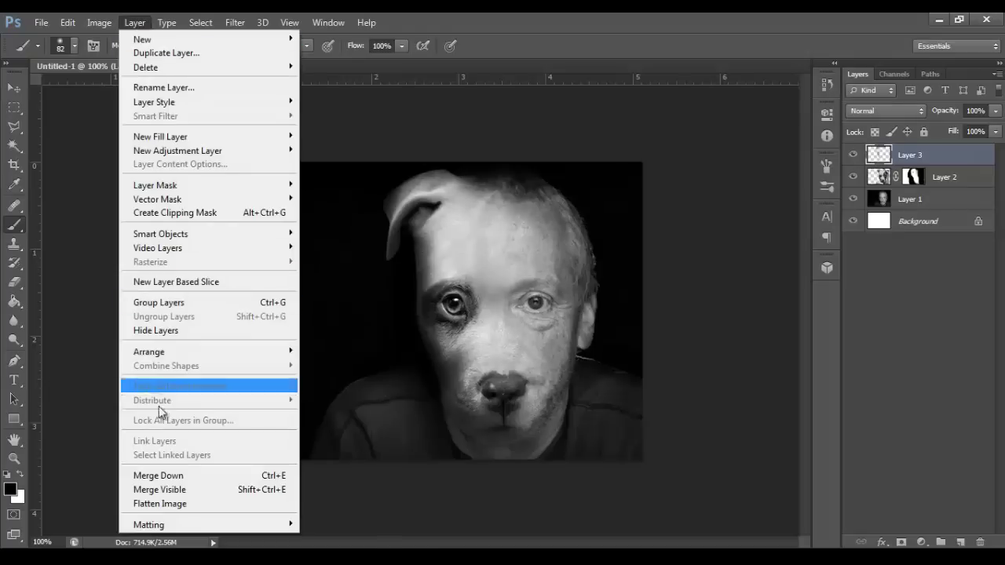
{"action": "left_click", "coordinate": [161, 503]}
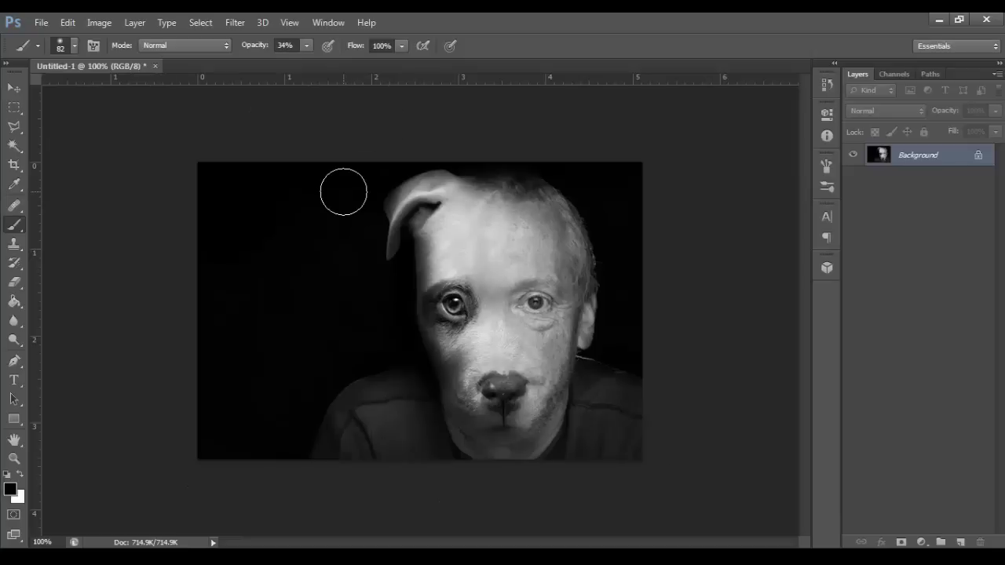
- Set up saving the flattened image to the Desktop under the file name DogManTHING in JPEG format
{"action": "left_click", "coordinate": [41, 22]}
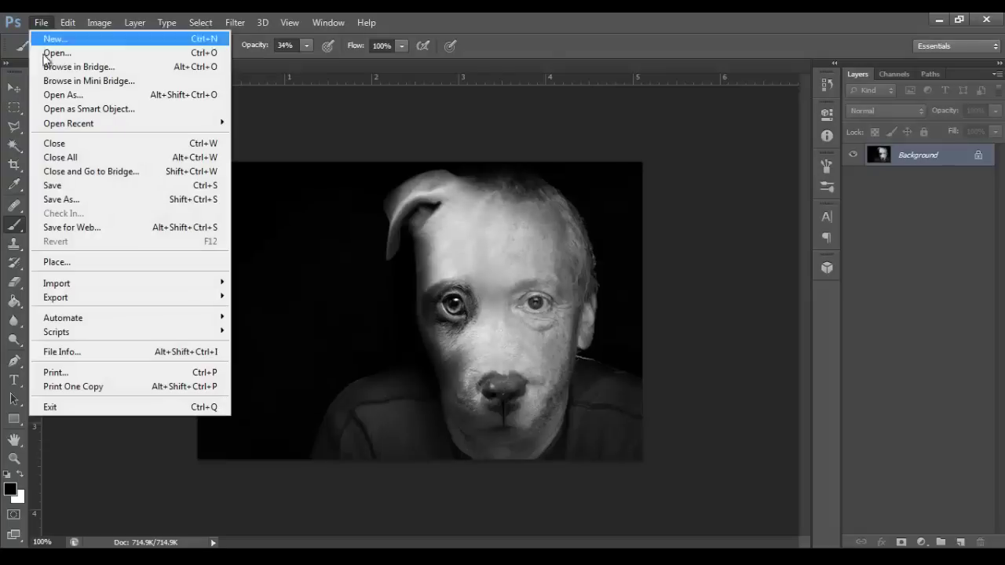
{"action": "left_click", "coordinate": [87, 199]}
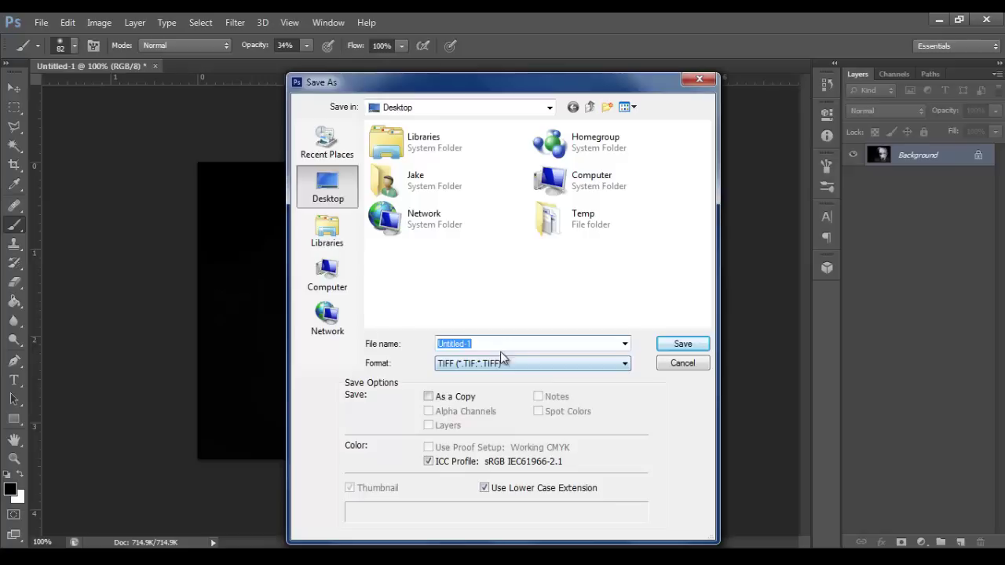
{"action": "type", "text": "DogManTHINGS"}
{"action": "key", "text": "BackSpace"}
{"action": "left_click", "coordinate": [523, 369]}
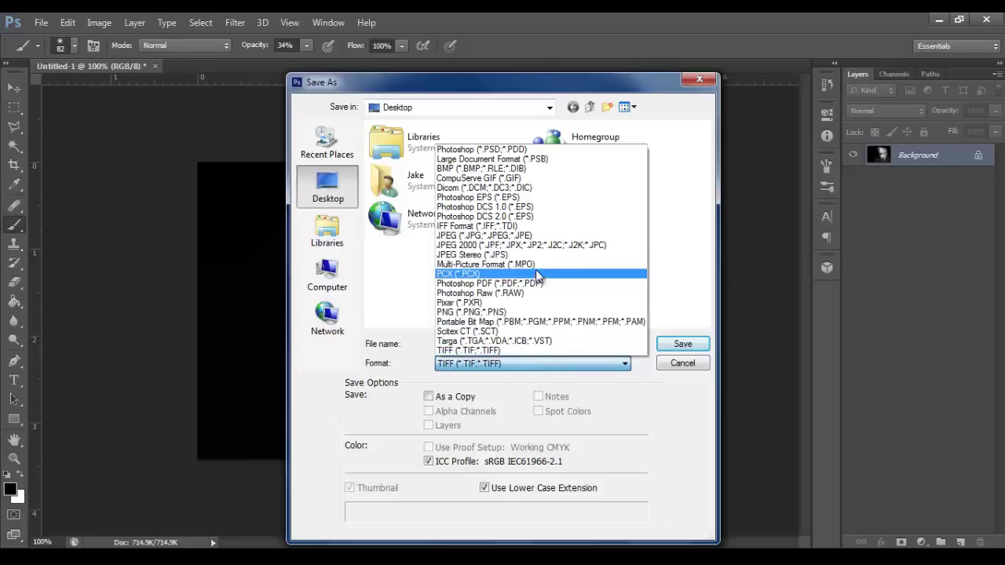
{"action": "left_click", "coordinate": [525, 312]}
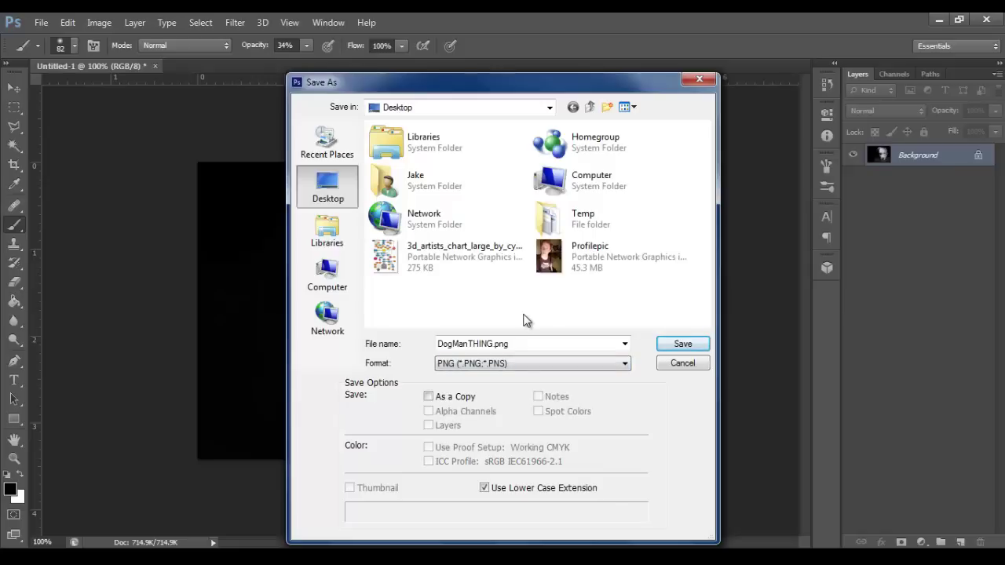
{"action": "left_click", "coordinate": [516, 363]}
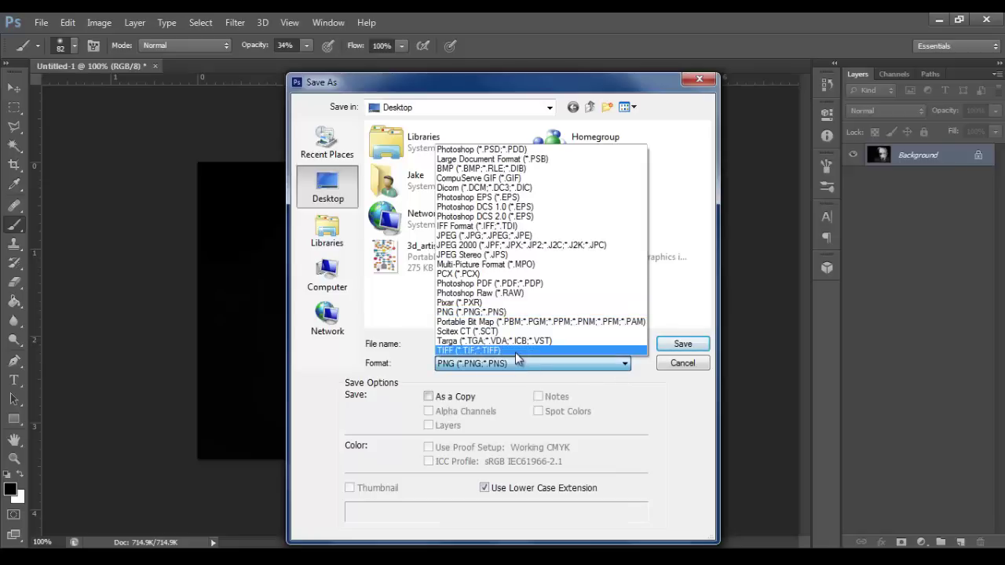
{"action": "left_click", "coordinate": [533, 235]}
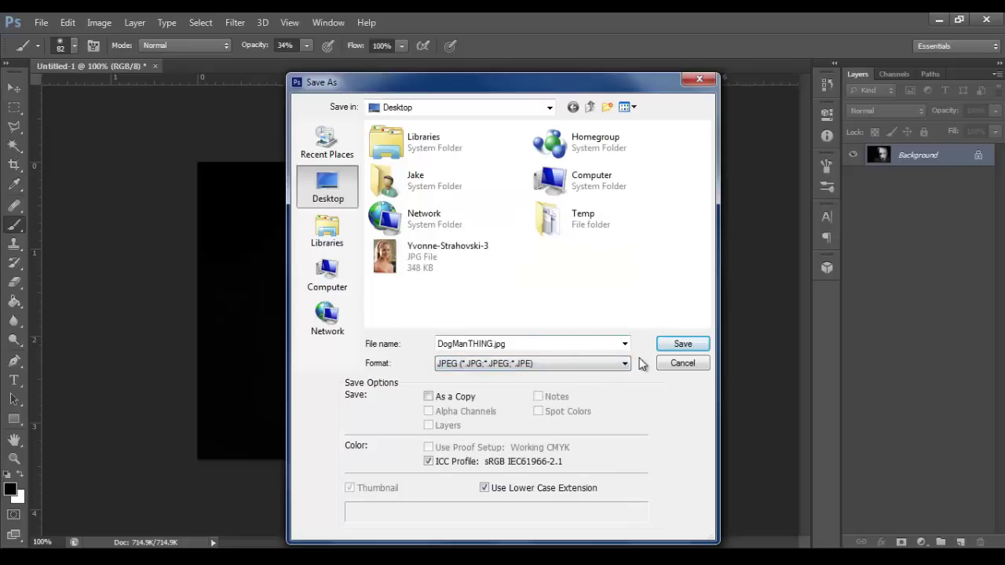
- Save the JPEG at maximum quality 12 with the Baseline ("Standard") format option
{"action": "left_click", "coordinate": [683, 345]}
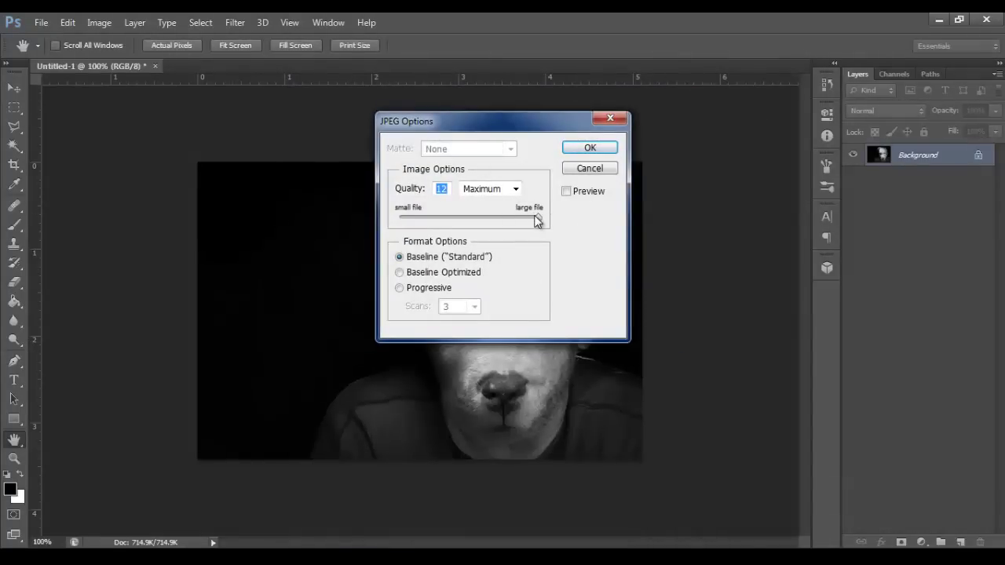
{"action": "left_click_drag", "start_coordinate": [533, 219], "coordinate": [618, 218]}
{"action": "left_click", "coordinate": [590, 148]}
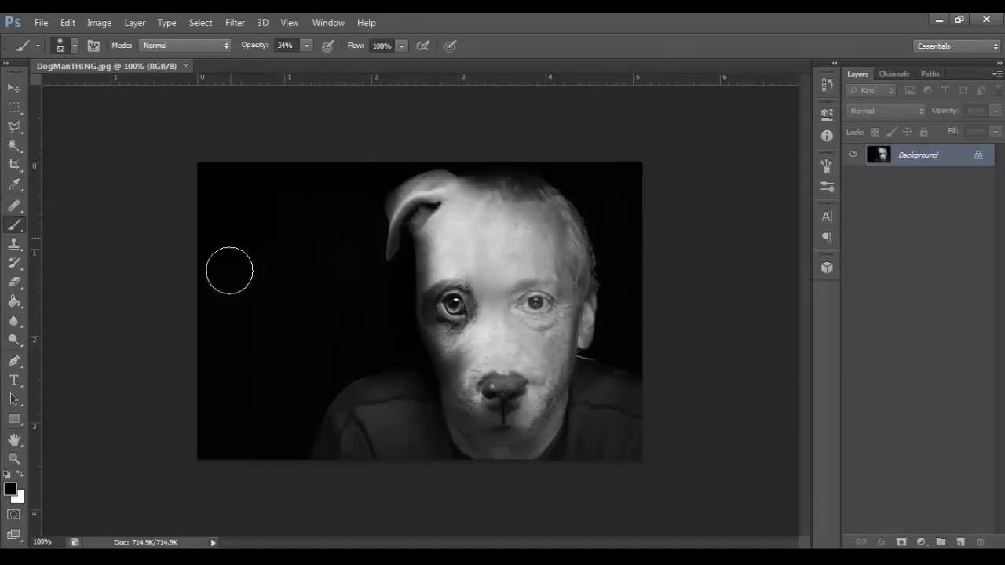